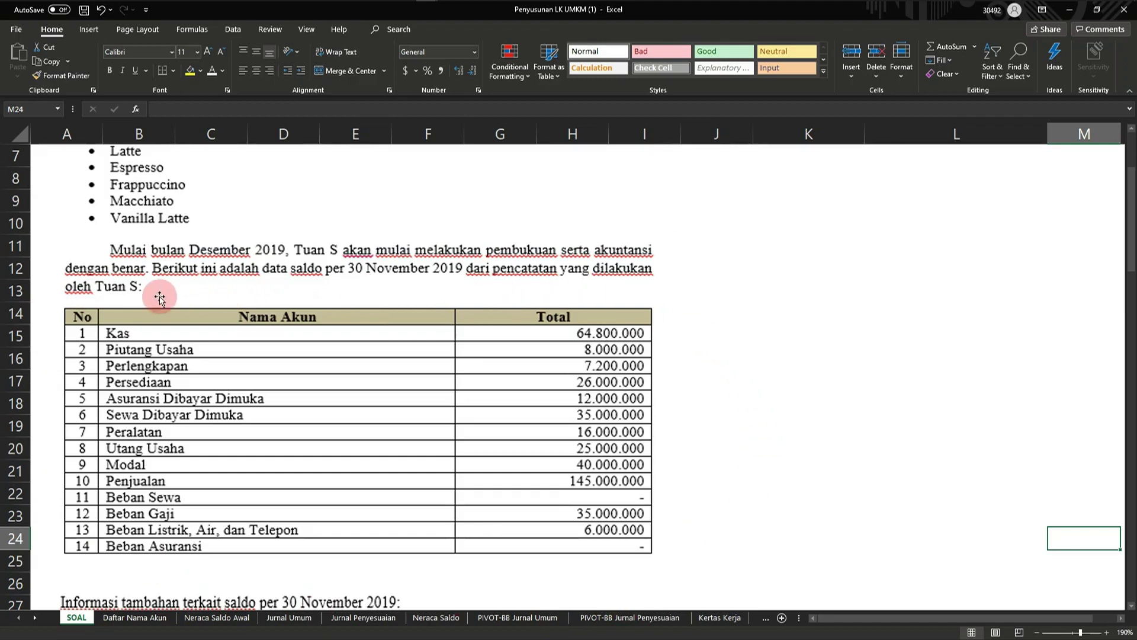
# - Read the case description on the SOAL sheet, including the 30 November 2019 account balances and the additional balance information
pyautogui.scroll(-4, 237, 381)
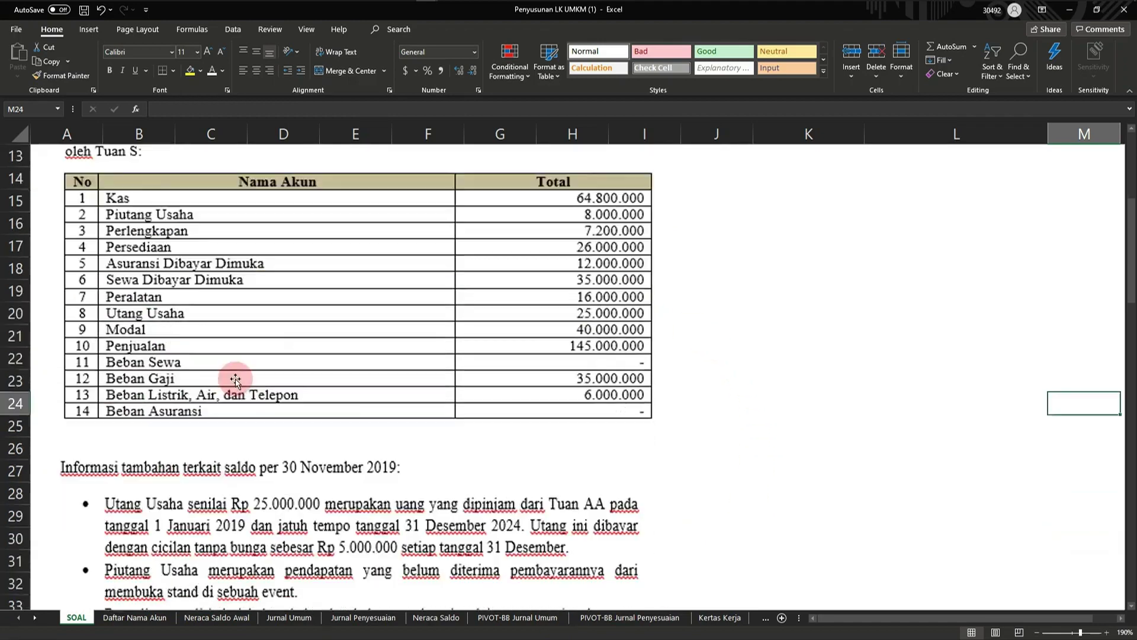
pyautogui.scroll(-1, 237, 381)
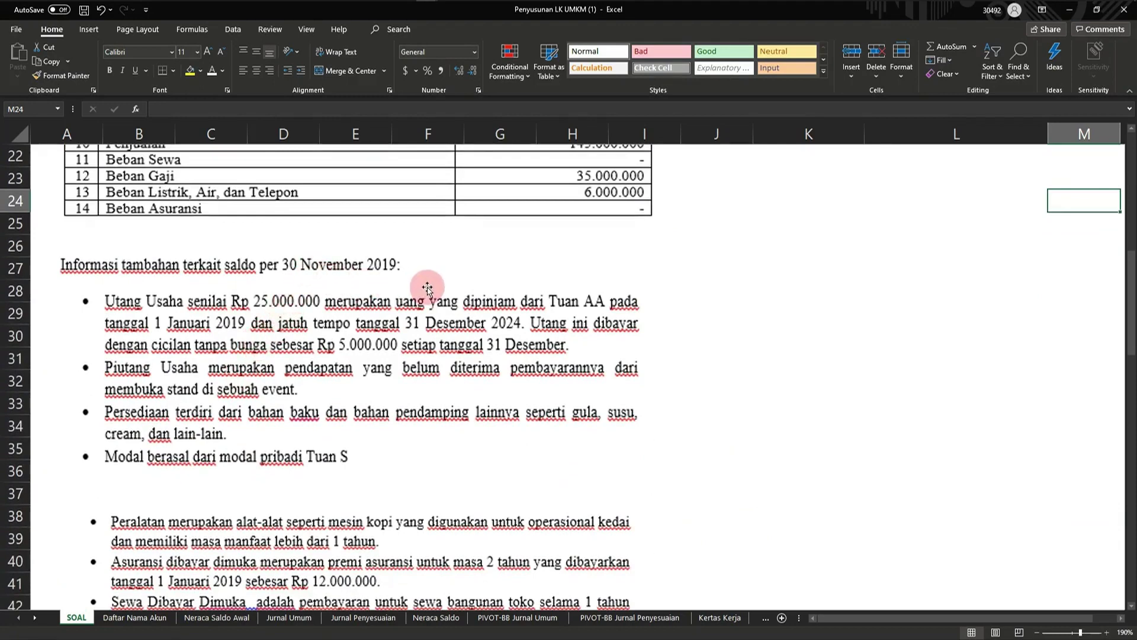
pyautogui.scroll(-1, 445, 279)
pyautogui.scroll(-1, 557, 273)
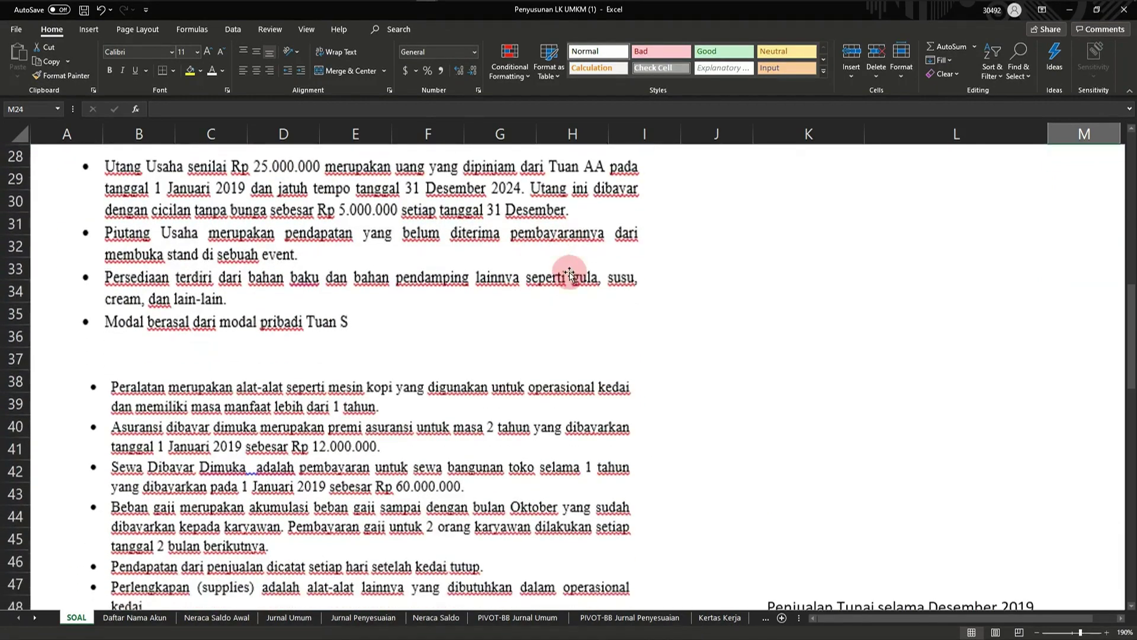
pyautogui.scroll(-1, 604, 262)
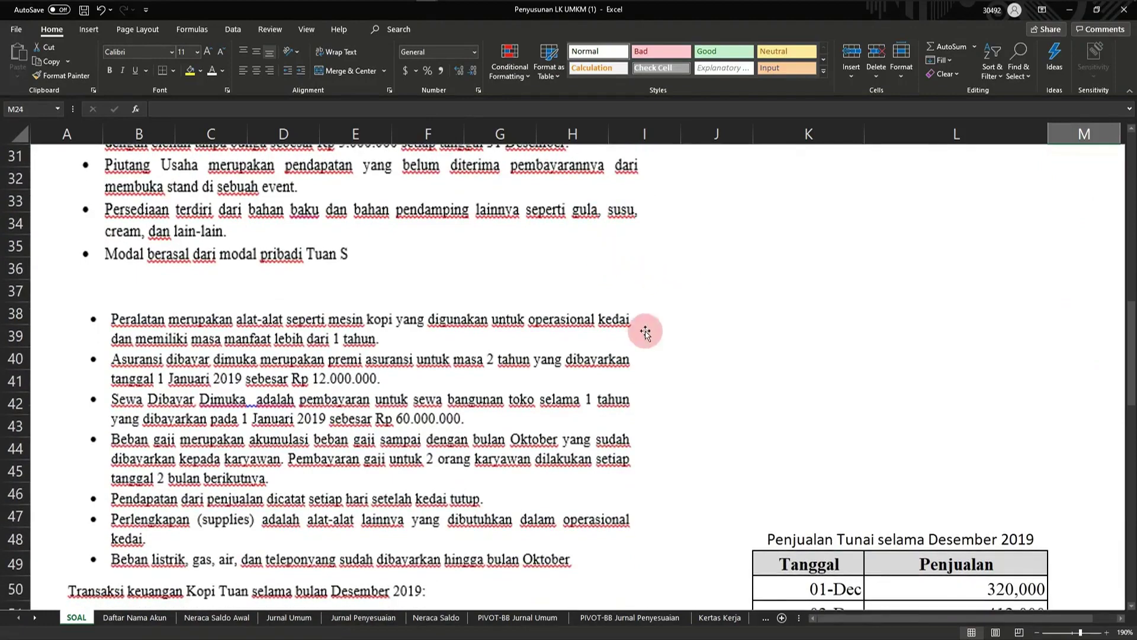
pyautogui.scroll(6, 592, 353)
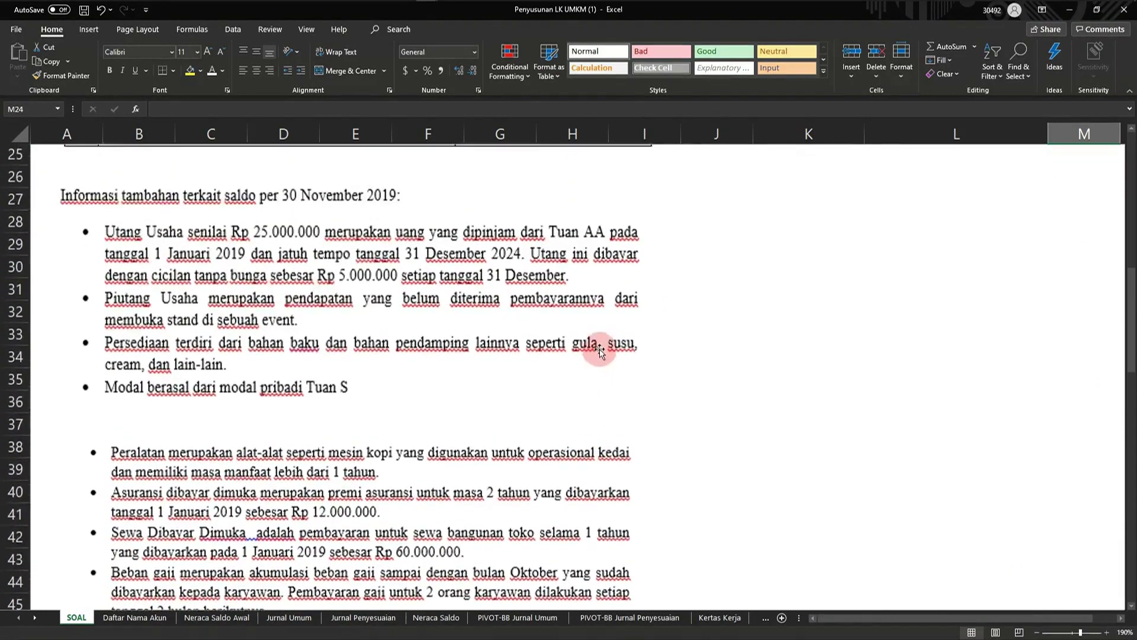
pyautogui.scroll(4, 607, 351)
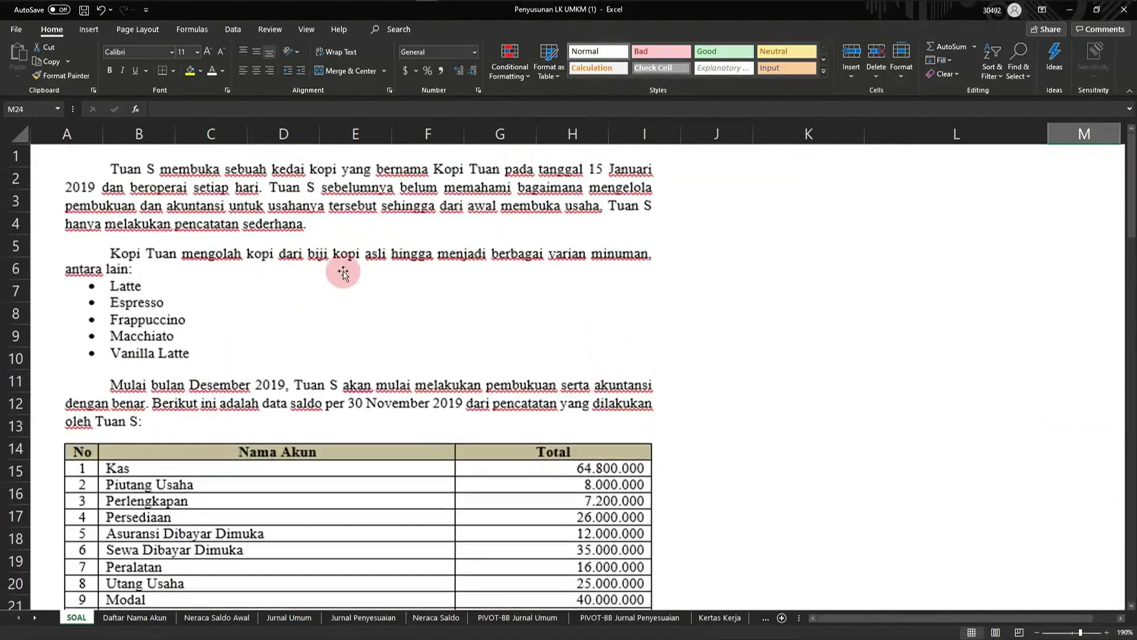
# - Open the Daftar Nama Akun sheet and look through the whole list of accounts, including the blue placeholder rows
pyautogui.click(140, 618)
pyautogui.scroll(17, 373, 376)
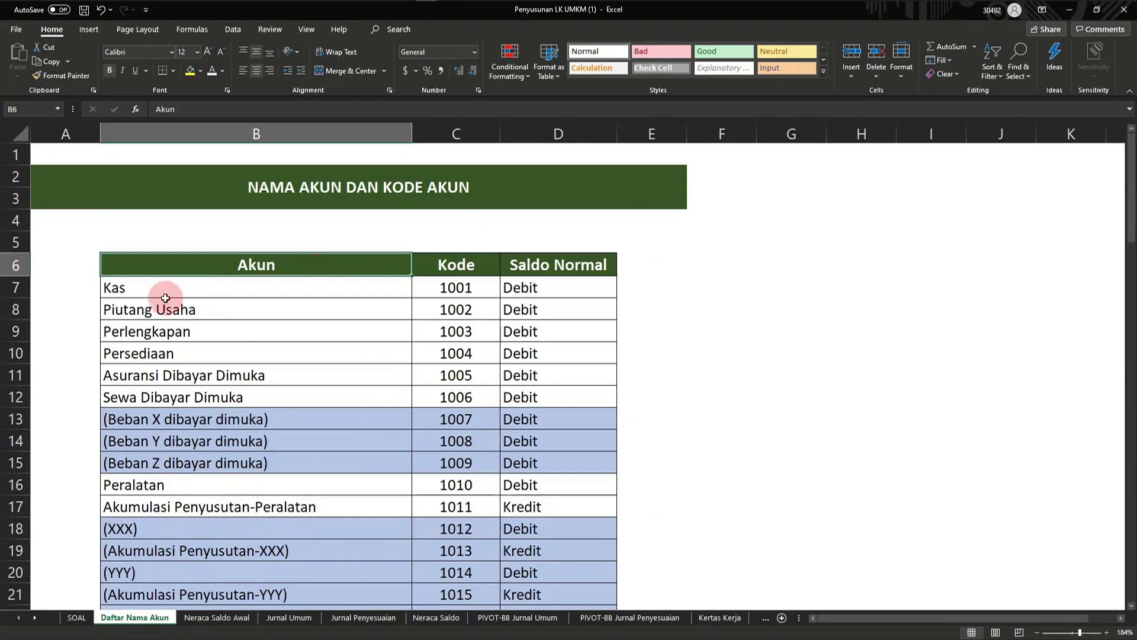
pyautogui.scroll(-6, 223, 307)
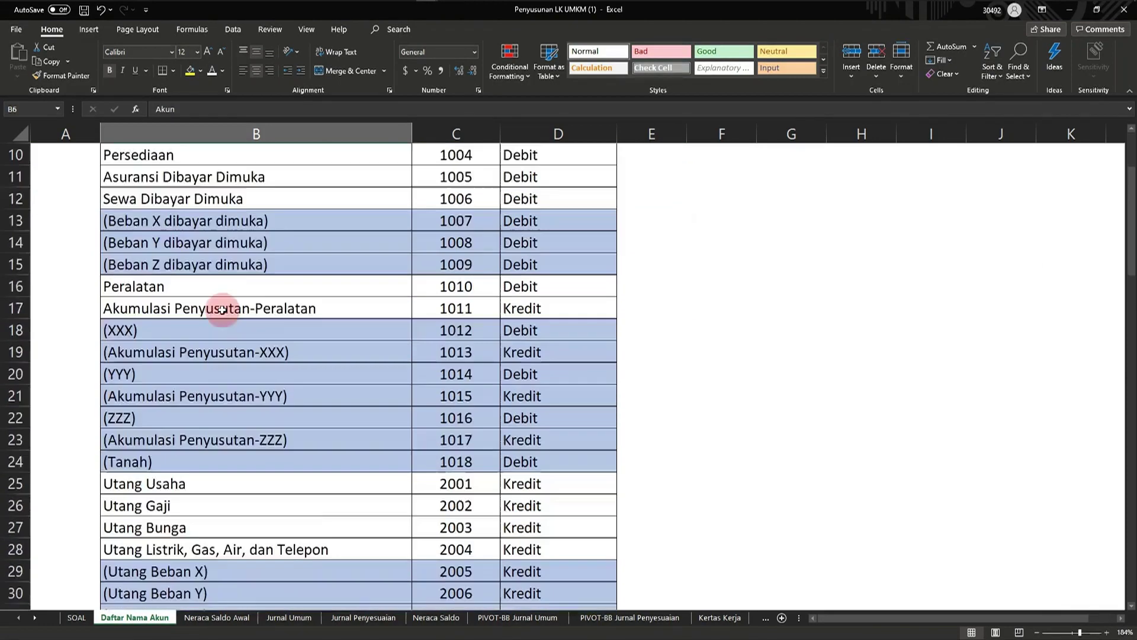
pyautogui.scroll(-2, 267, 433)
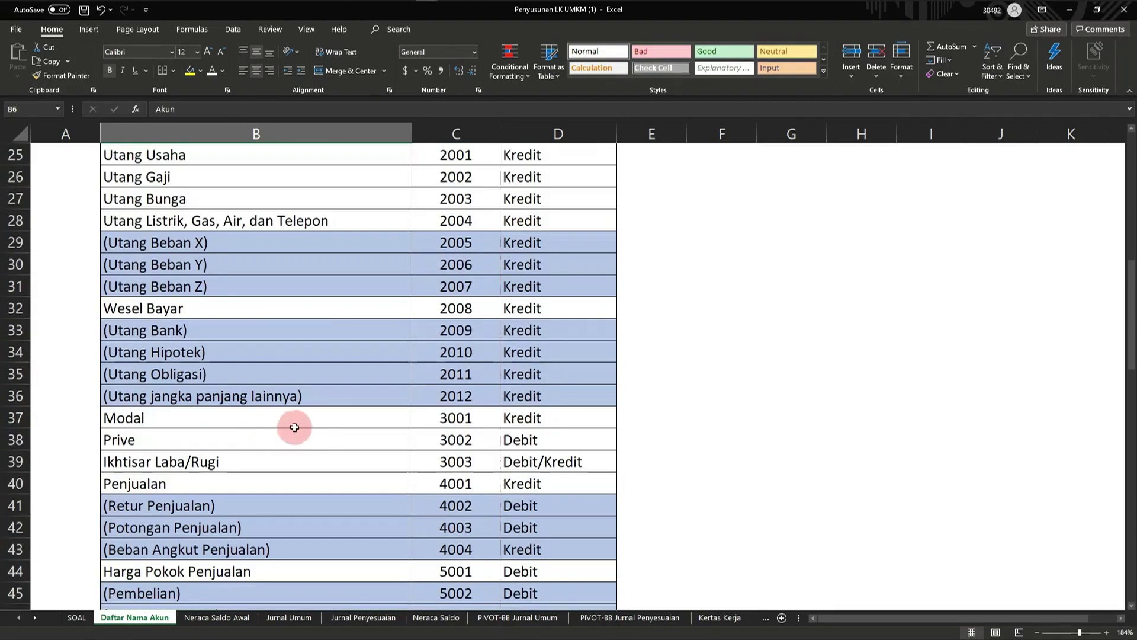
pyautogui.scroll(5, 314, 444)
pyautogui.scroll(-6, 325, 432)
pyautogui.scroll(-8, 323, 442)
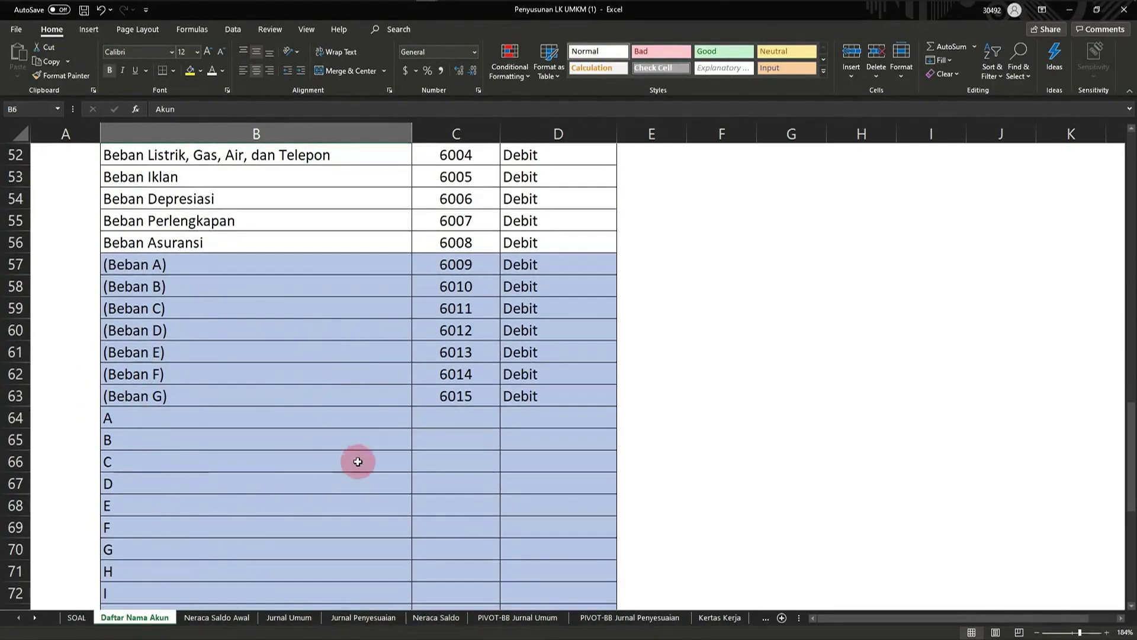
pyautogui.scroll(11, 401, 424)
pyautogui.scroll(6, 400, 422)
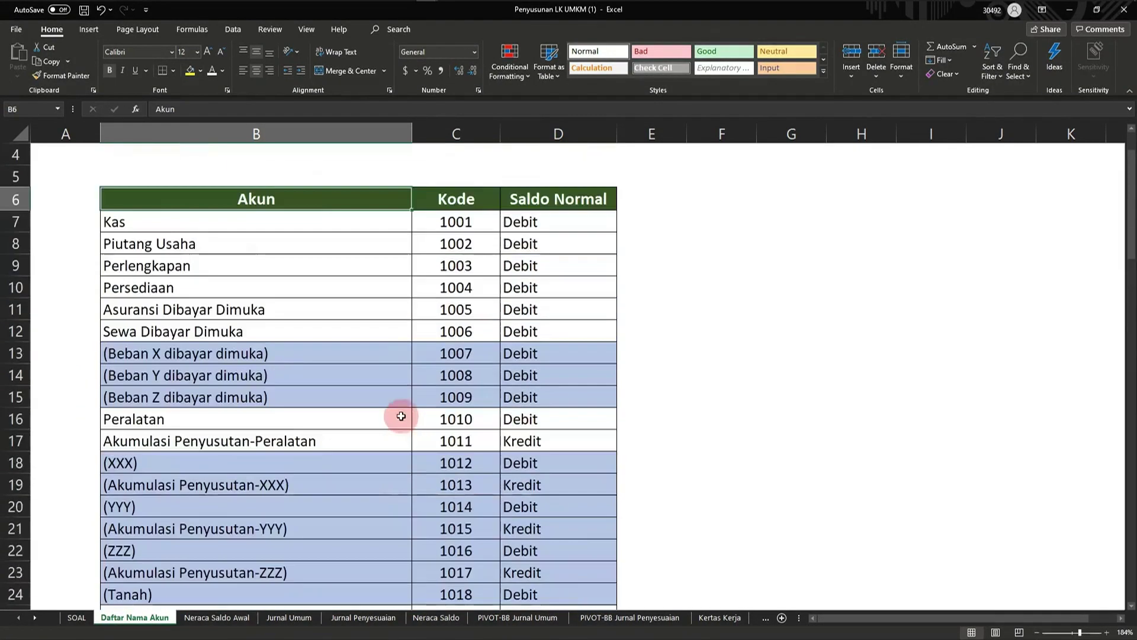
# - Examine the Kode and Saldo Normal columns of the account list from the asset accounts down to the expense accounts
pyautogui.click(473, 266)
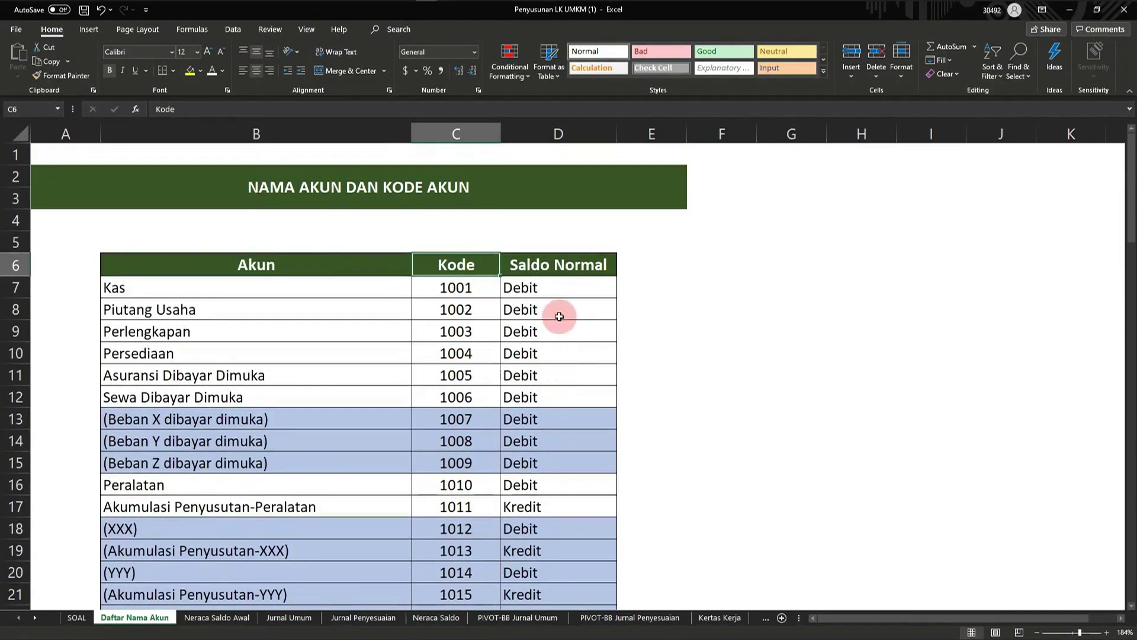
pyautogui.click(559, 265)
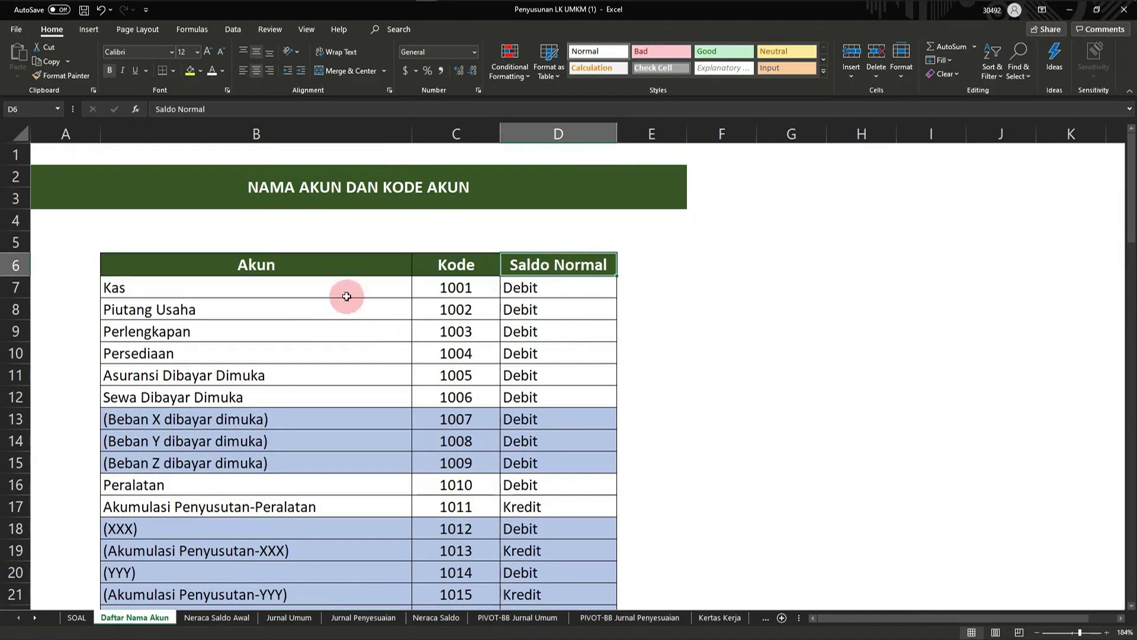
pyautogui.scroll(-3, 363, 412)
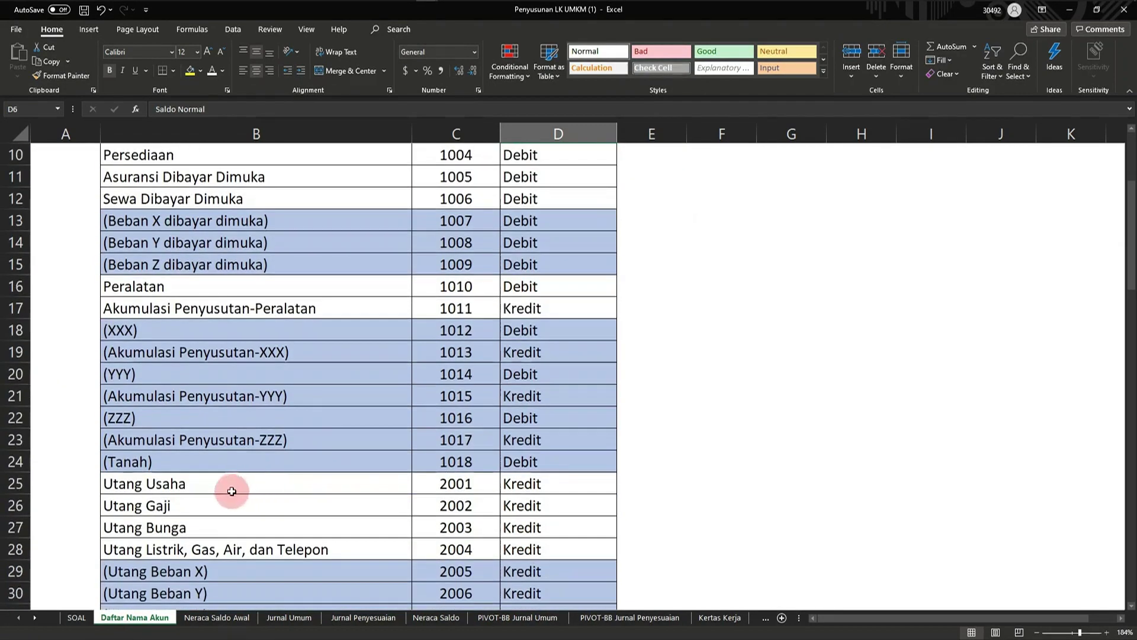
pyautogui.scroll(-9, 534, 492)
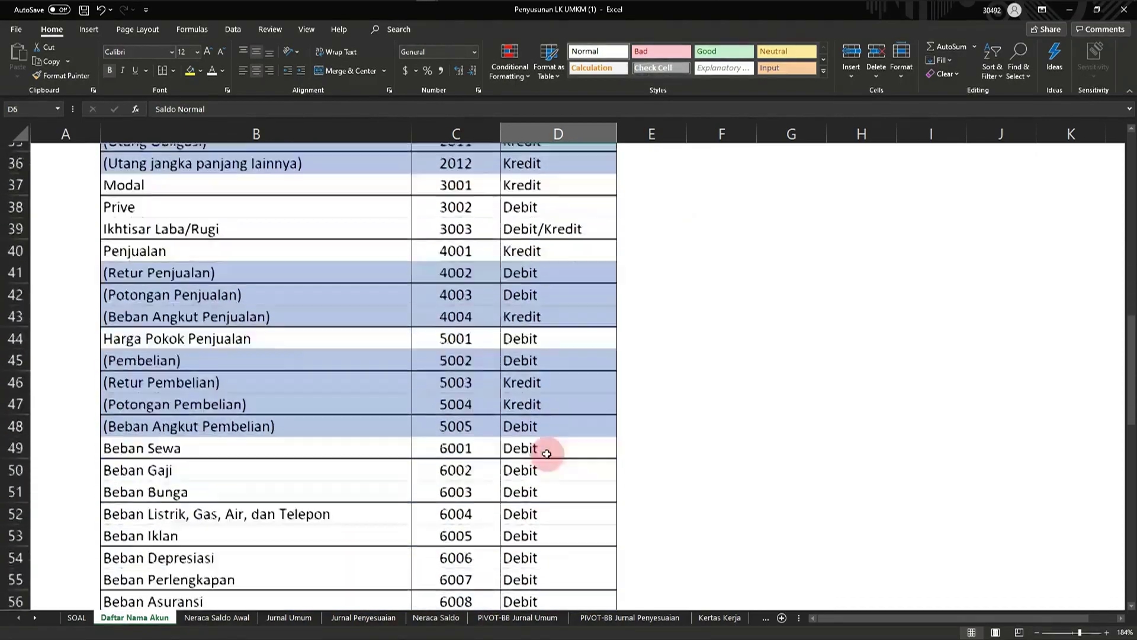
pyautogui.scroll(-4, 544, 474)
# - Compare the account balances on the SOAL sheet with the debit and credit figures on the Neraca Saldo Awal sheet
pyautogui.hotkey('ctrl', 'pageup')
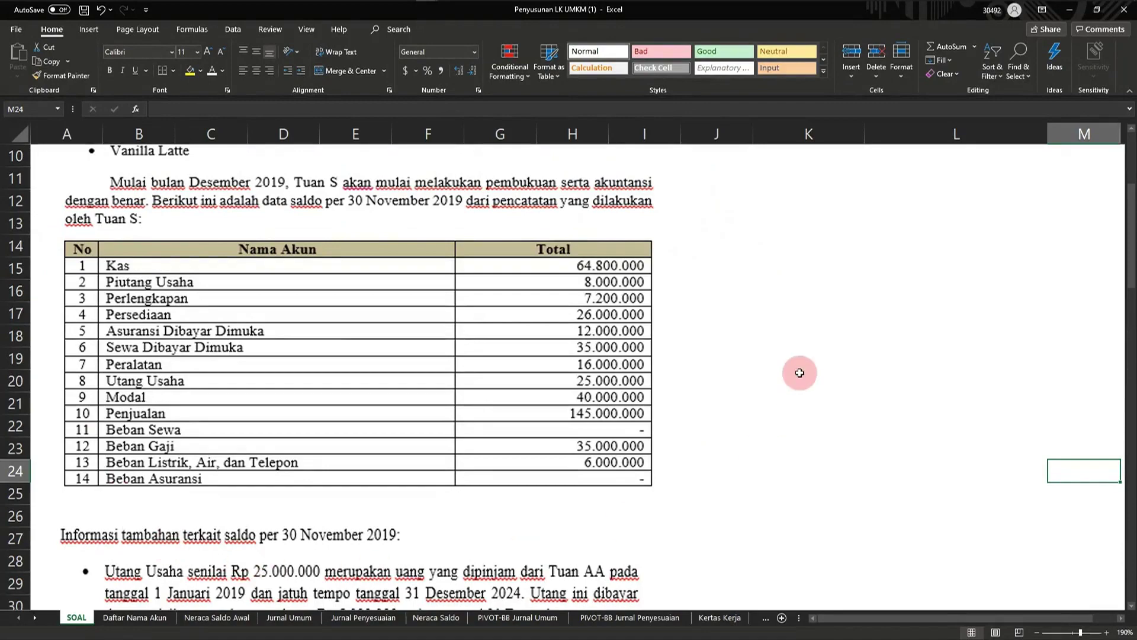
pyautogui.click(215, 618)
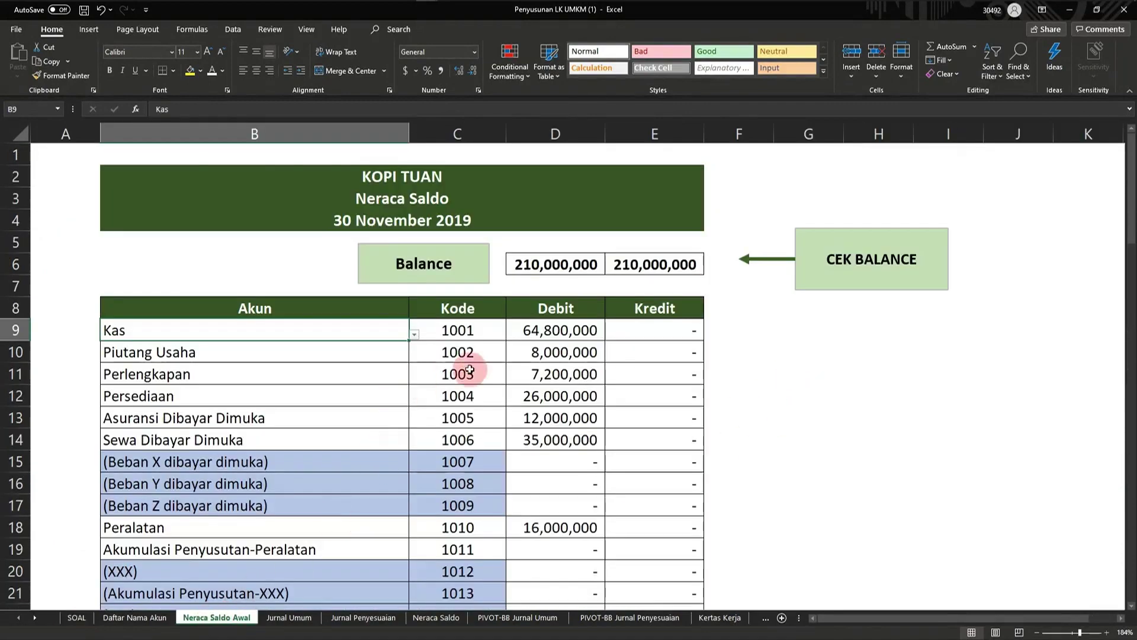
pyautogui.scroll(-1, 596, 340)
pyautogui.scroll(-1, 598, 338)
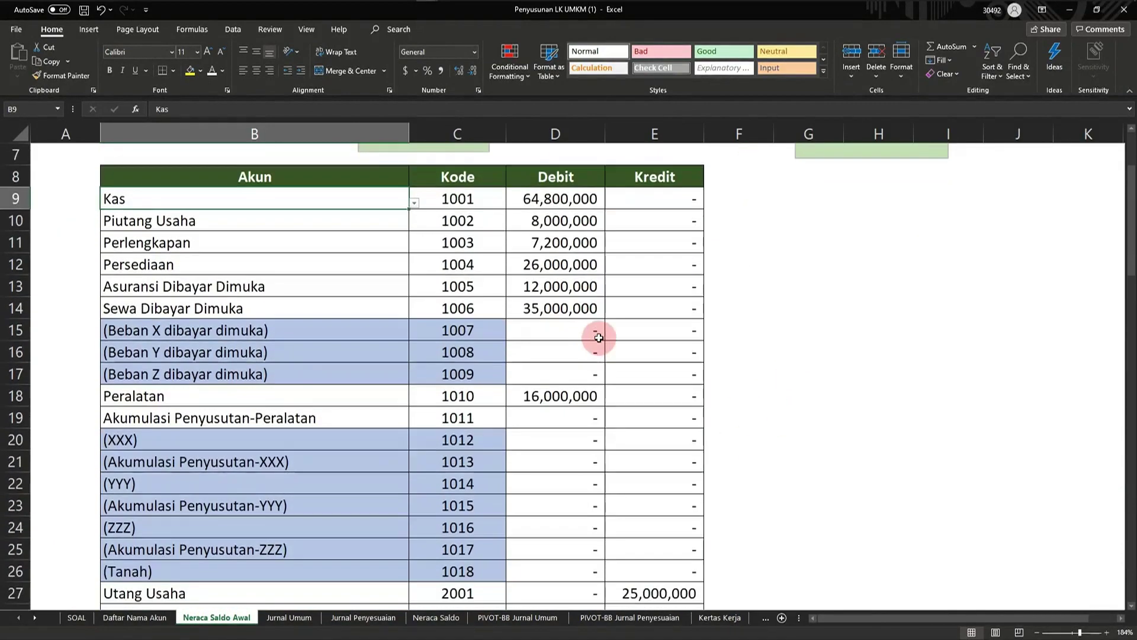
pyautogui.scroll(-3, 600, 339)
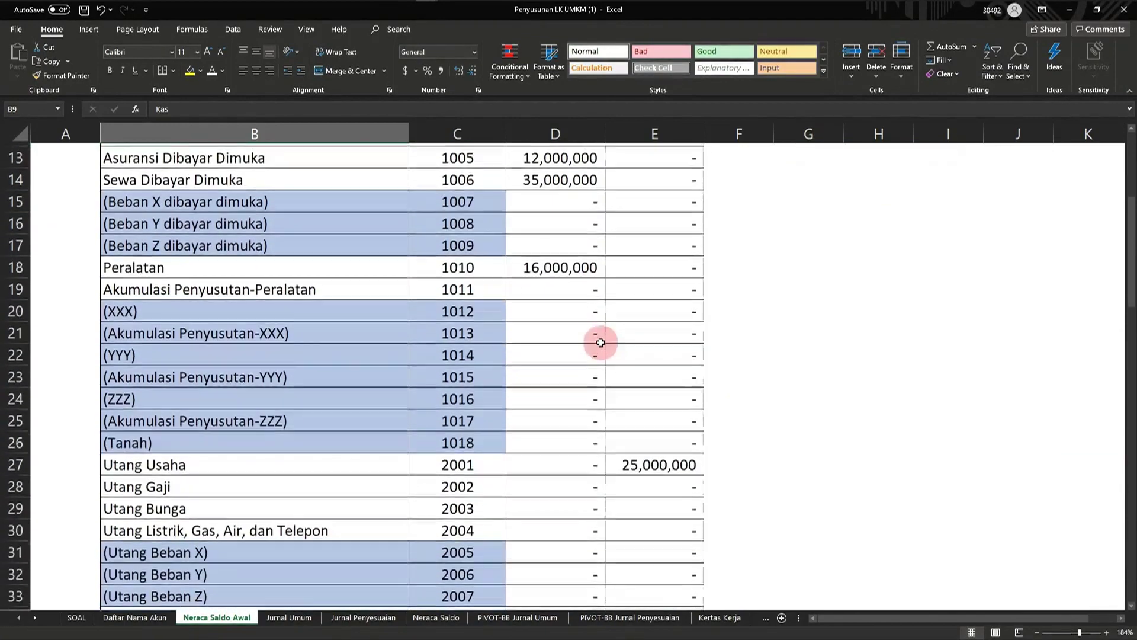
pyautogui.scroll(5, 600, 343)
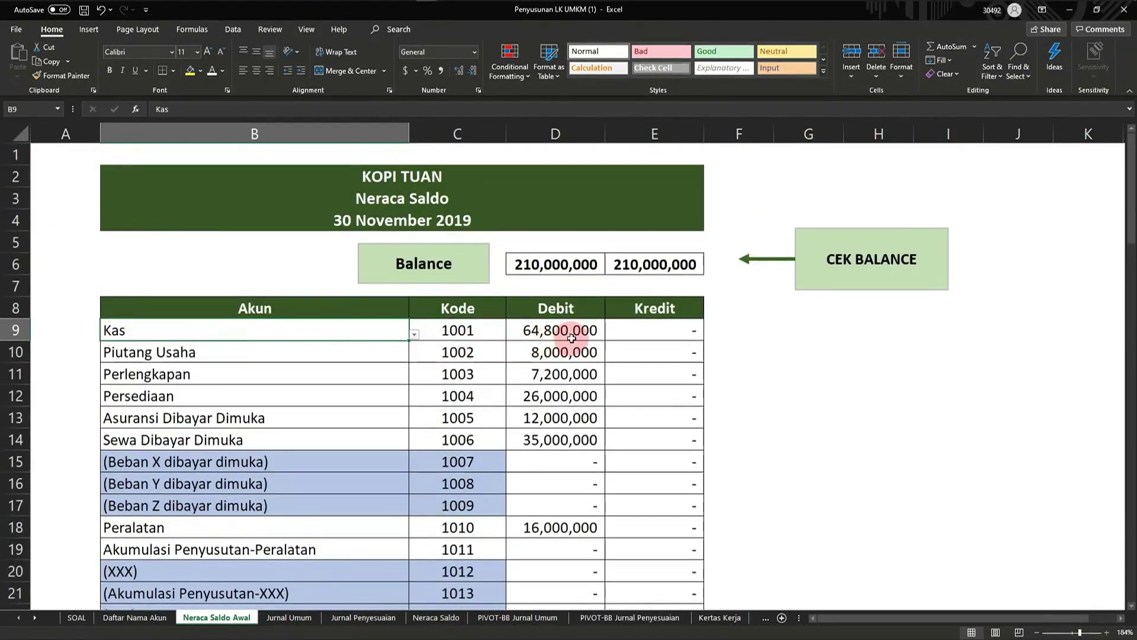
pyautogui.scroll(-1, 301, 372)
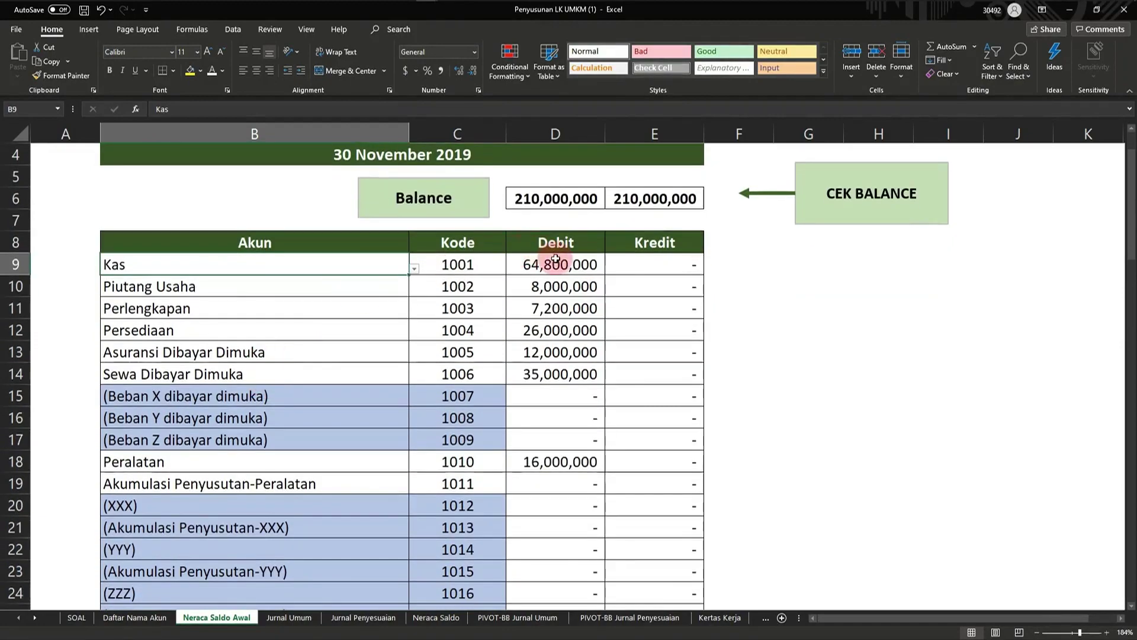
pyautogui.scroll(-4, 580, 267)
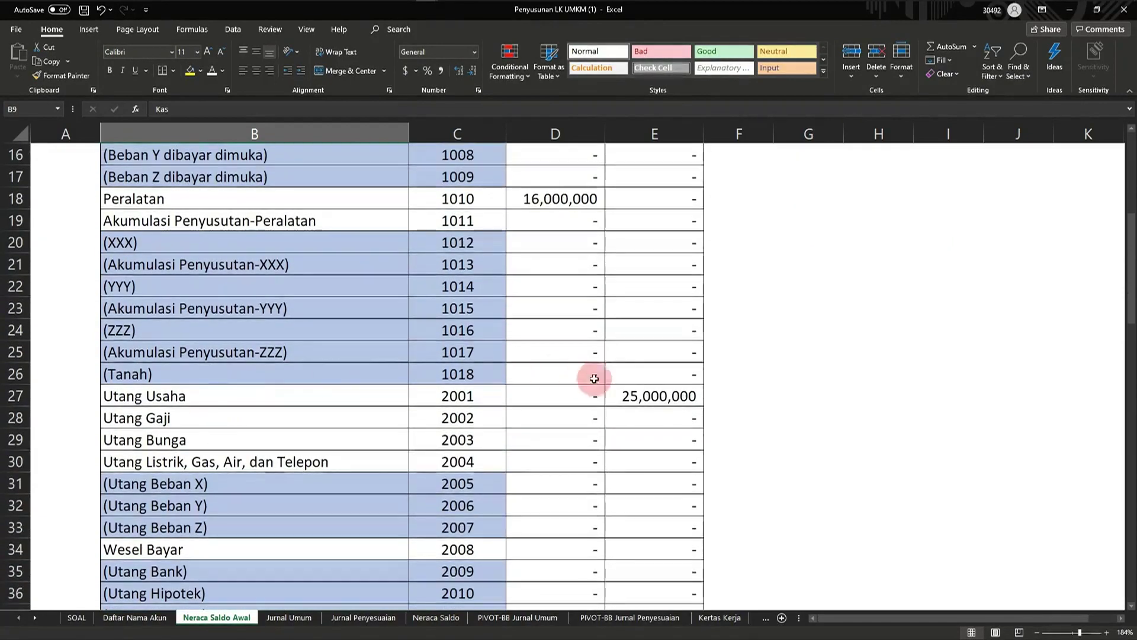
pyautogui.scroll(5, 663, 405)
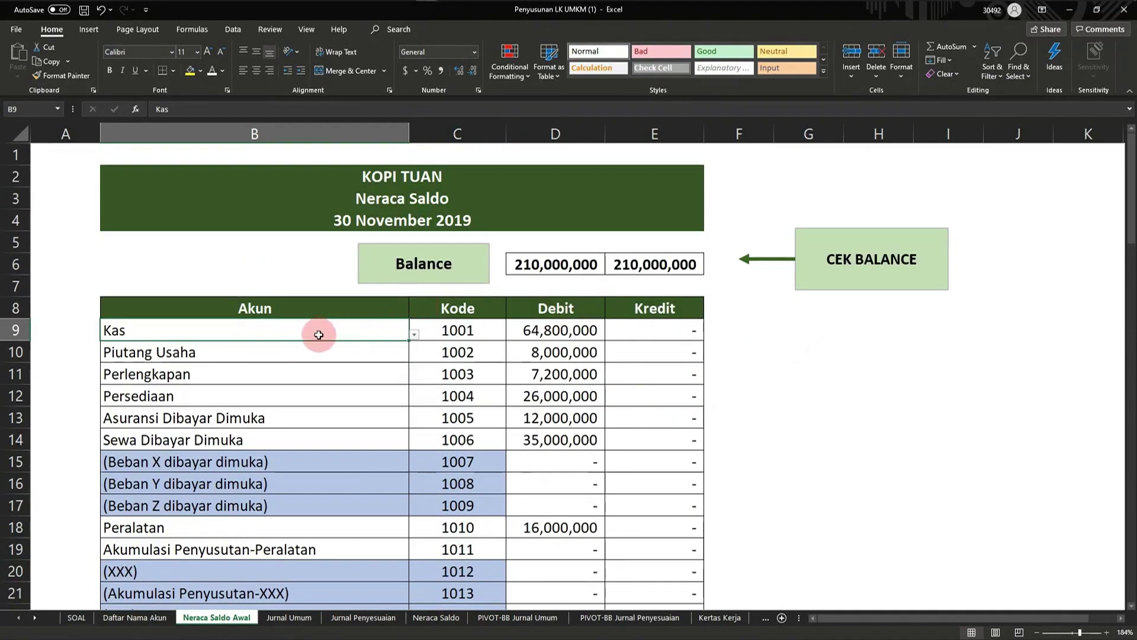
# - Choose Kas from the account list in cell B9 and review the codes and balances of the trial balance accounts below
pyautogui.click(414, 336)
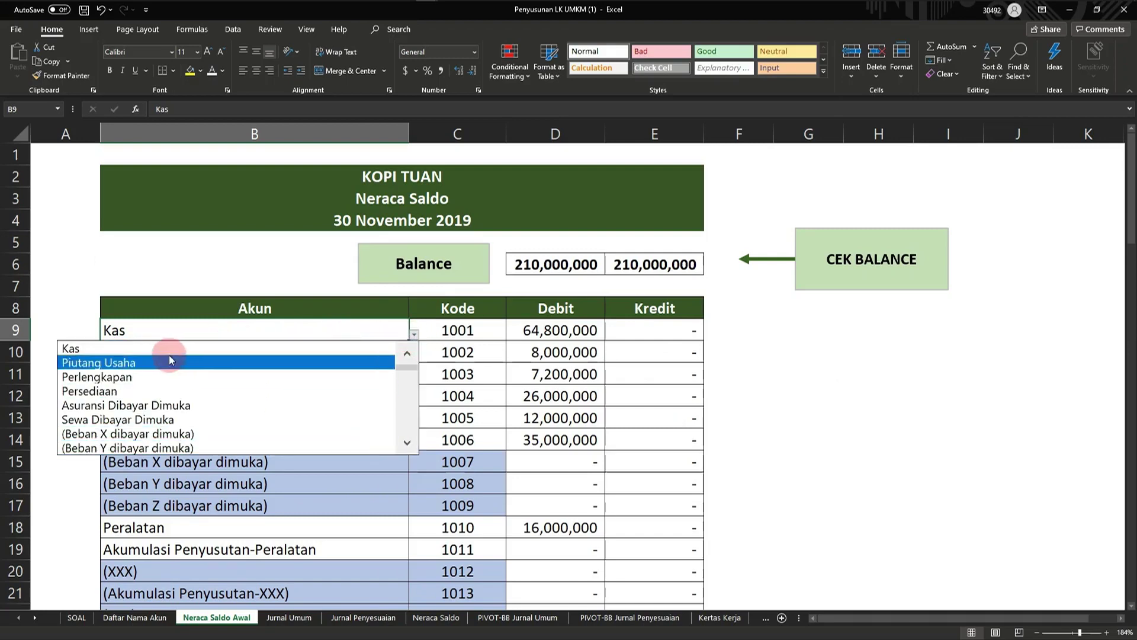
pyautogui.click(99, 351)
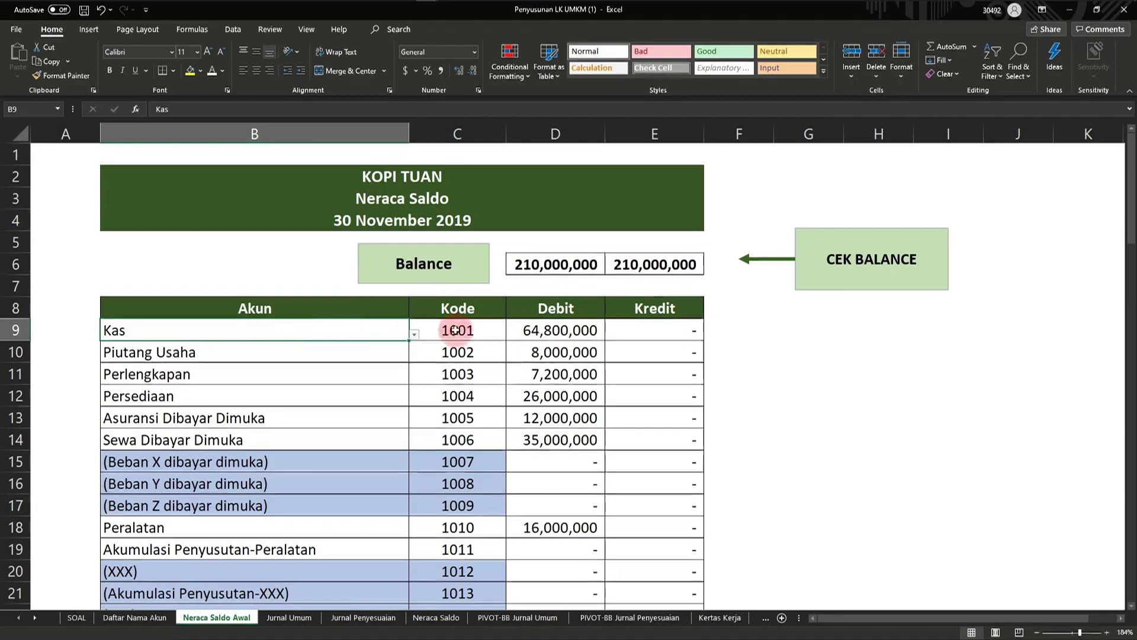
pyautogui.scroll(-4, 557, 327)
pyautogui.scroll(-7, 570, 302)
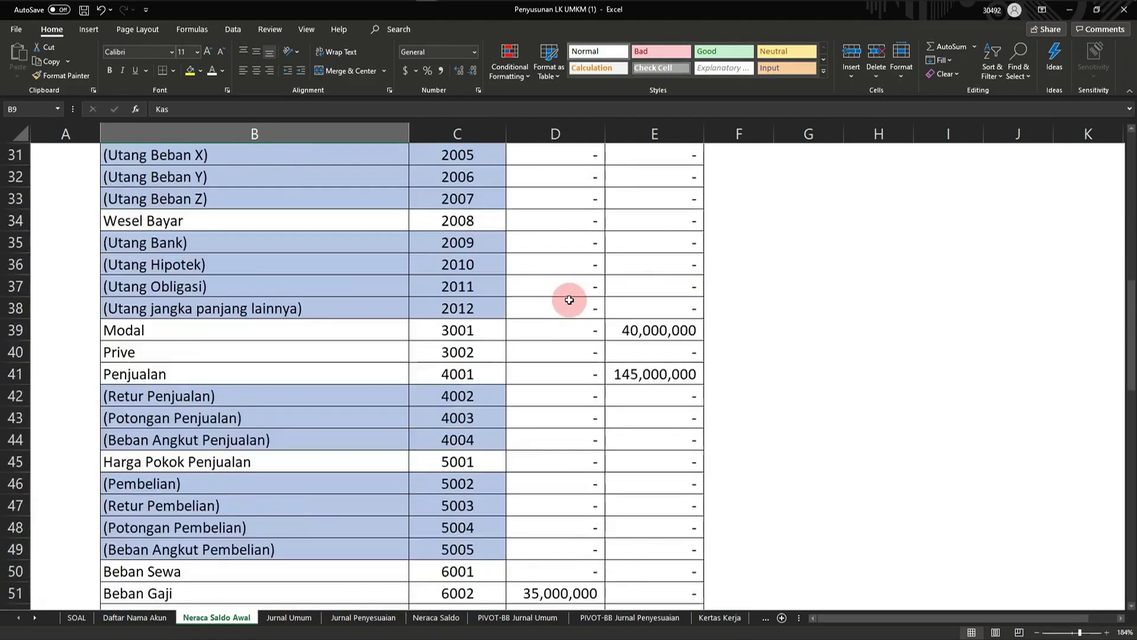
pyautogui.scroll(11, 570, 302)
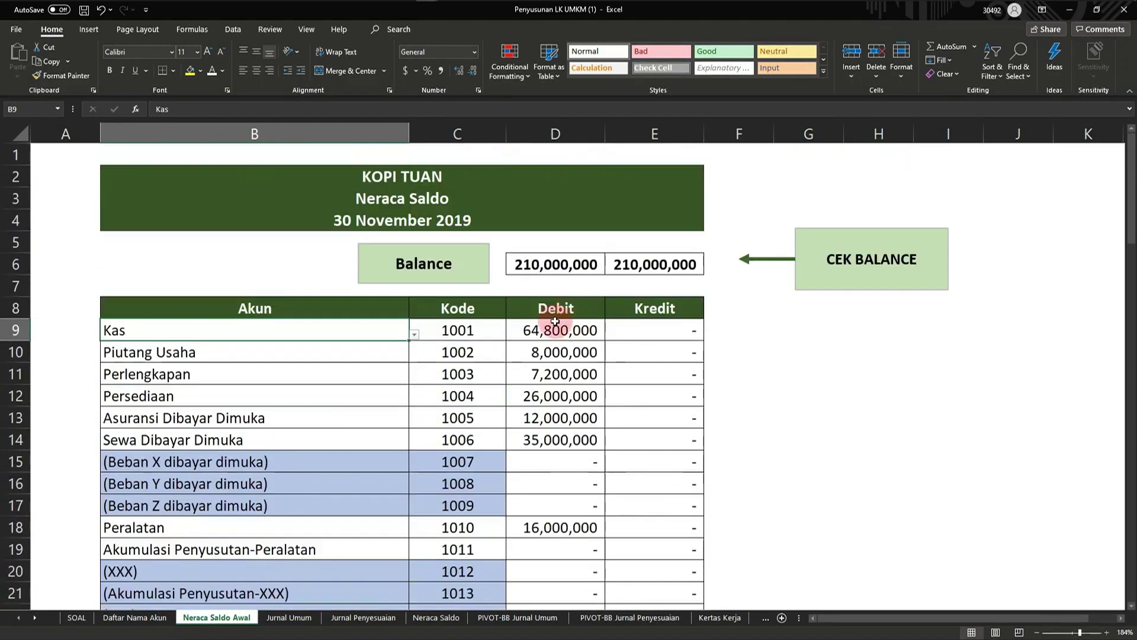
pyautogui.scroll(-10, 474, 356)
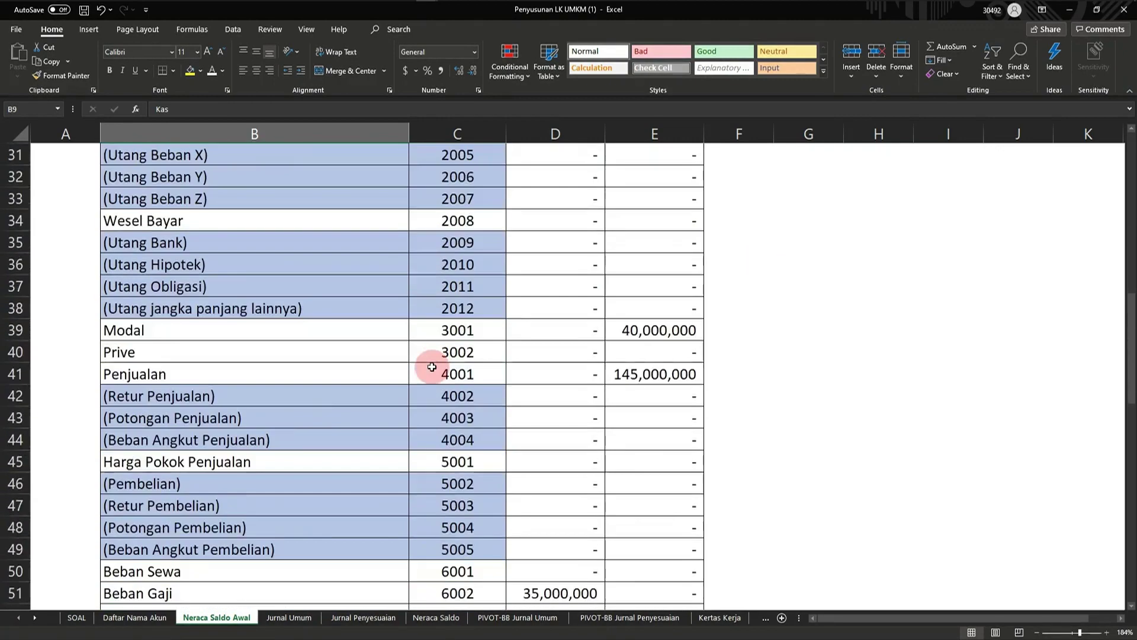
pyautogui.scroll(-2, 432, 367)
pyautogui.scroll(12, 432, 366)
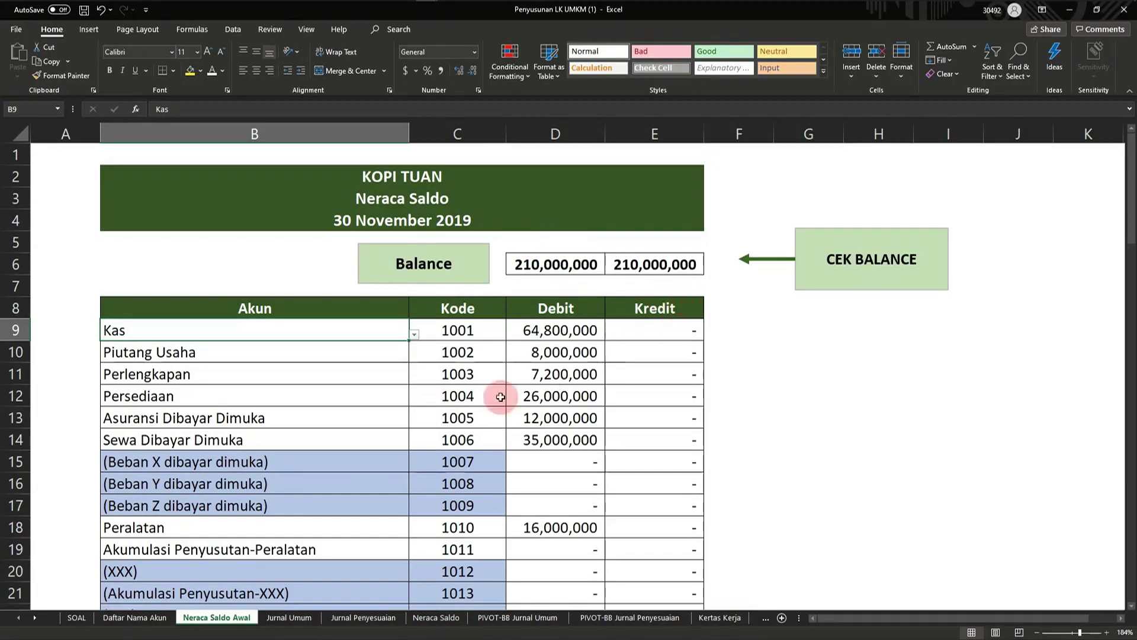
# - Return to the SOAL sheet and read the December 2019 financial transactions and the daily cash sales table
pyautogui.click(77, 617)
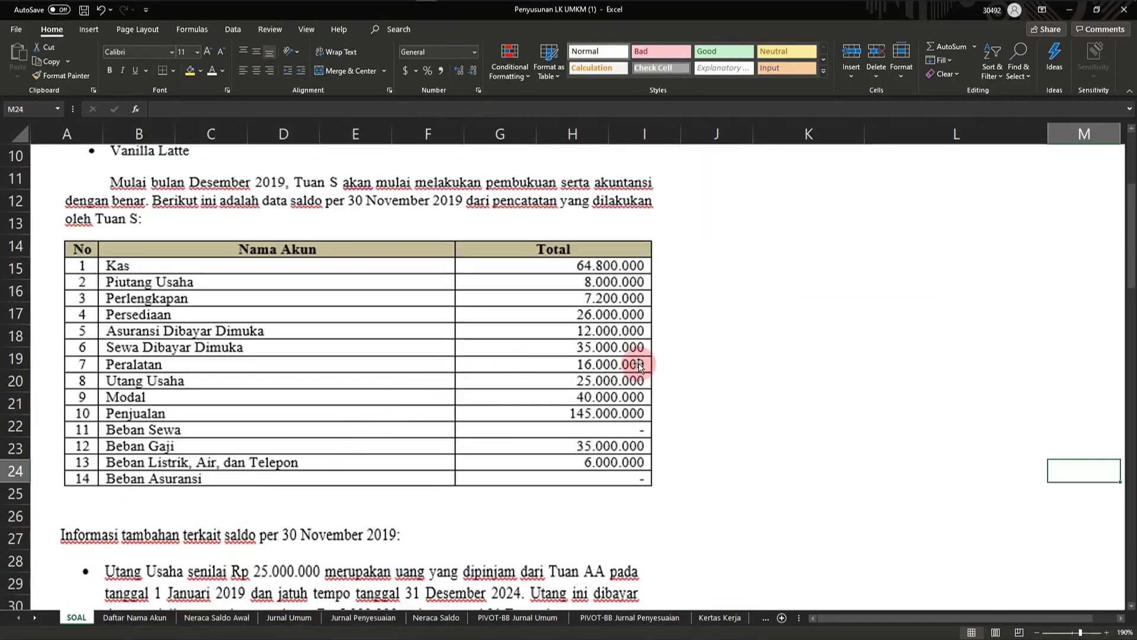
pyautogui.scroll(-11, 594, 362)
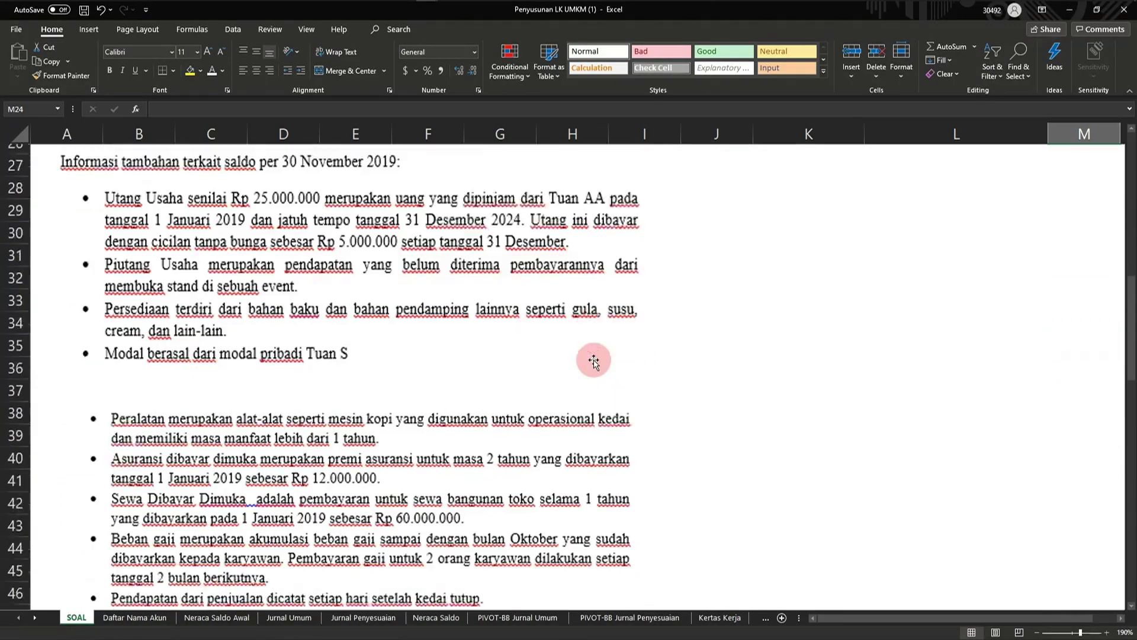
pyautogui.scroll(-1, 594, 363)
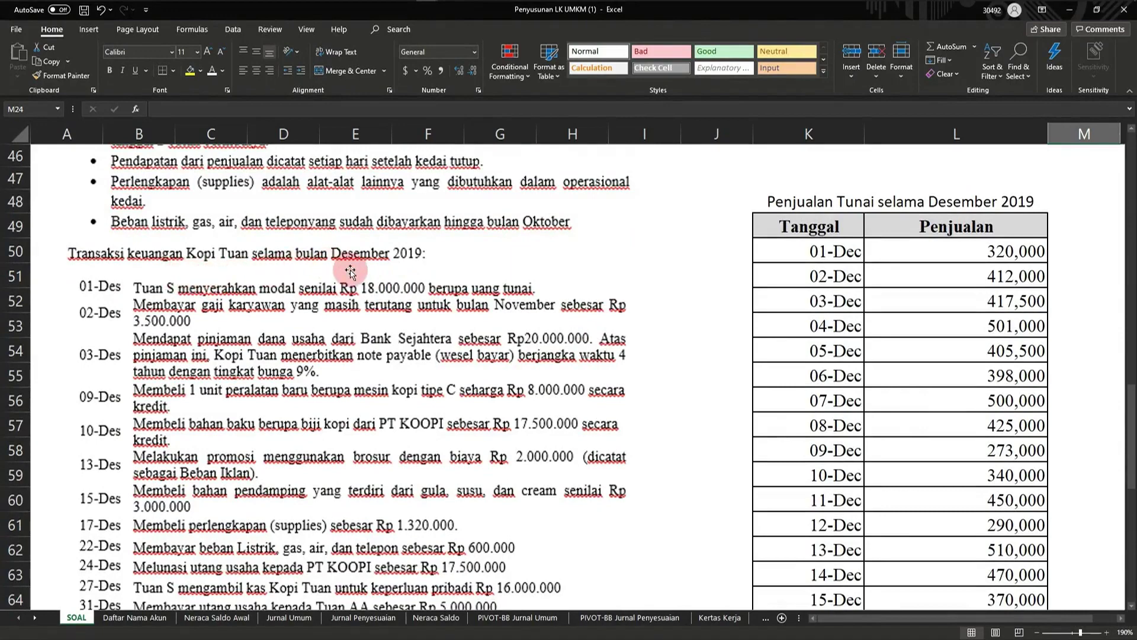
pyautogui.scroll(-1, 341, 267)
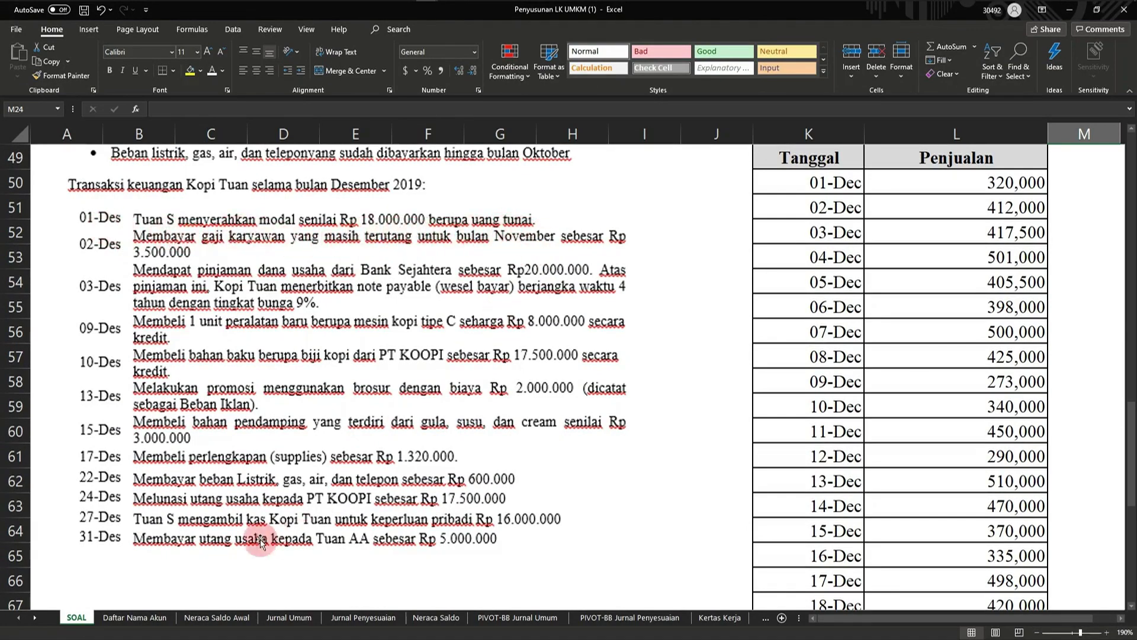
# - Choose Kas from the account list in cell C9 of the Jurnal Umum sheet, after checking the Modal row below
pyautogui.click(300, 618)
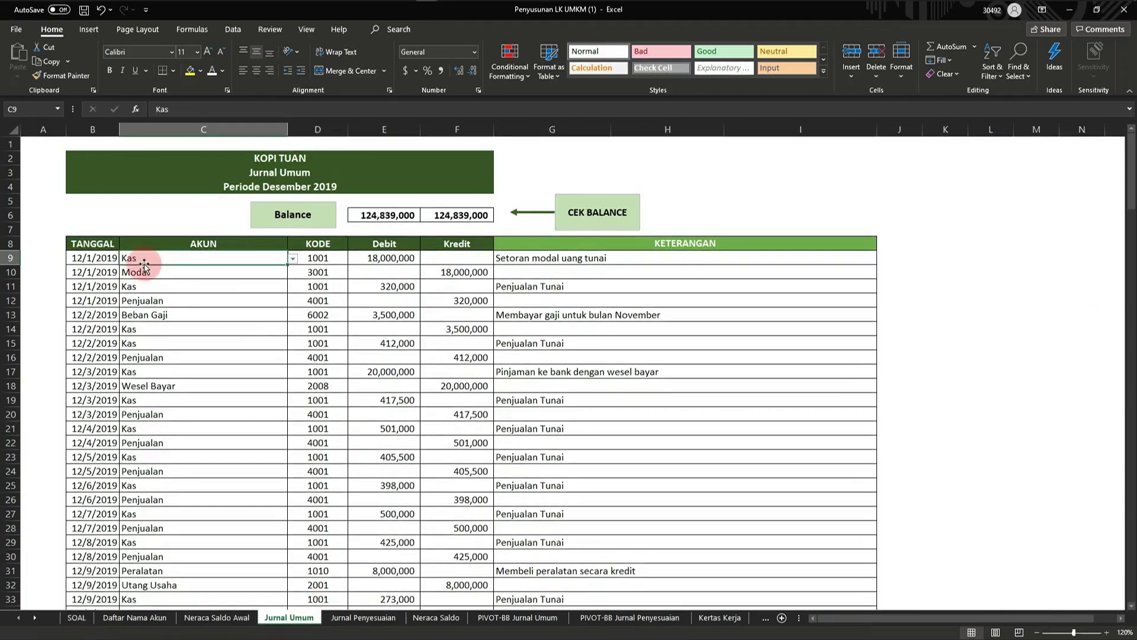
pyautogui.click(179, 274)
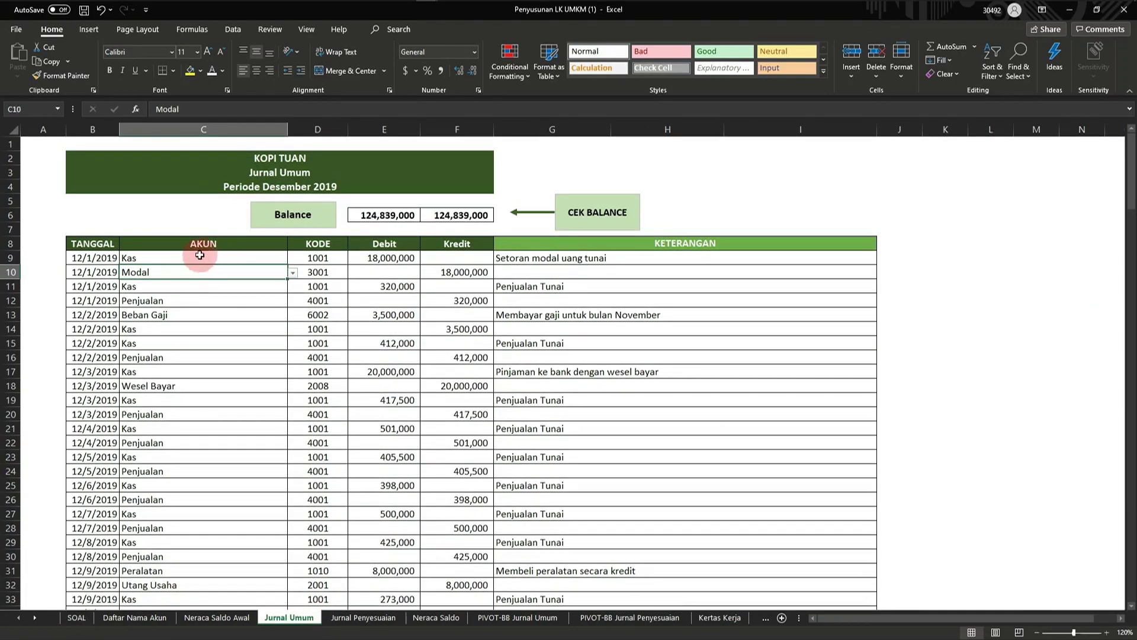
pyautogui.click(183, 261)
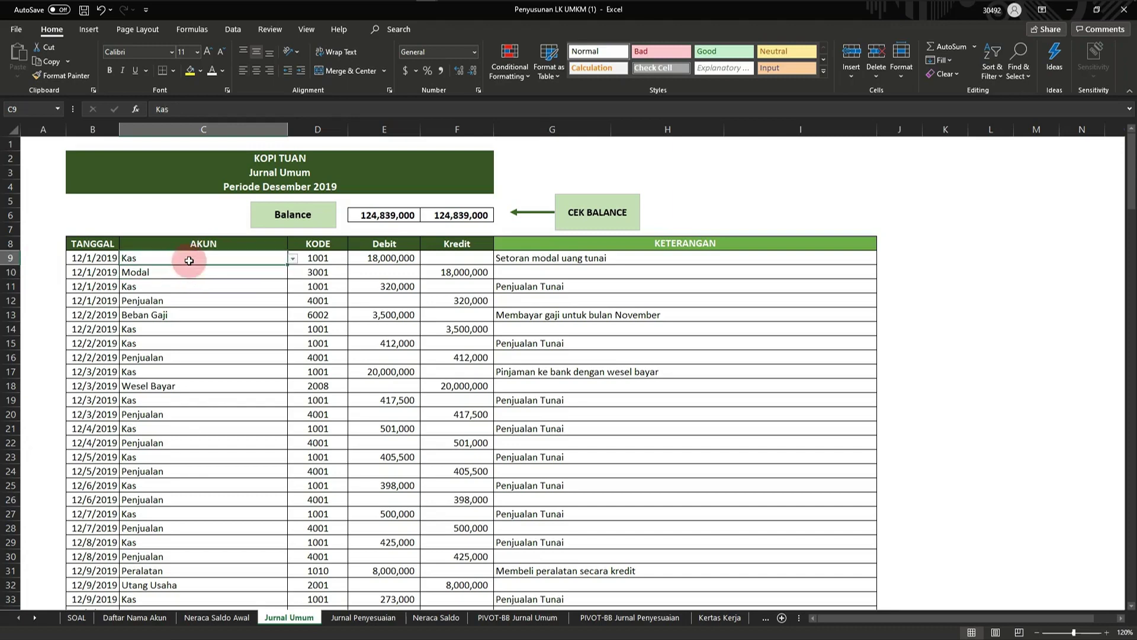
pyautogui.click(293, 260)
pyautogui.click(254, 271)
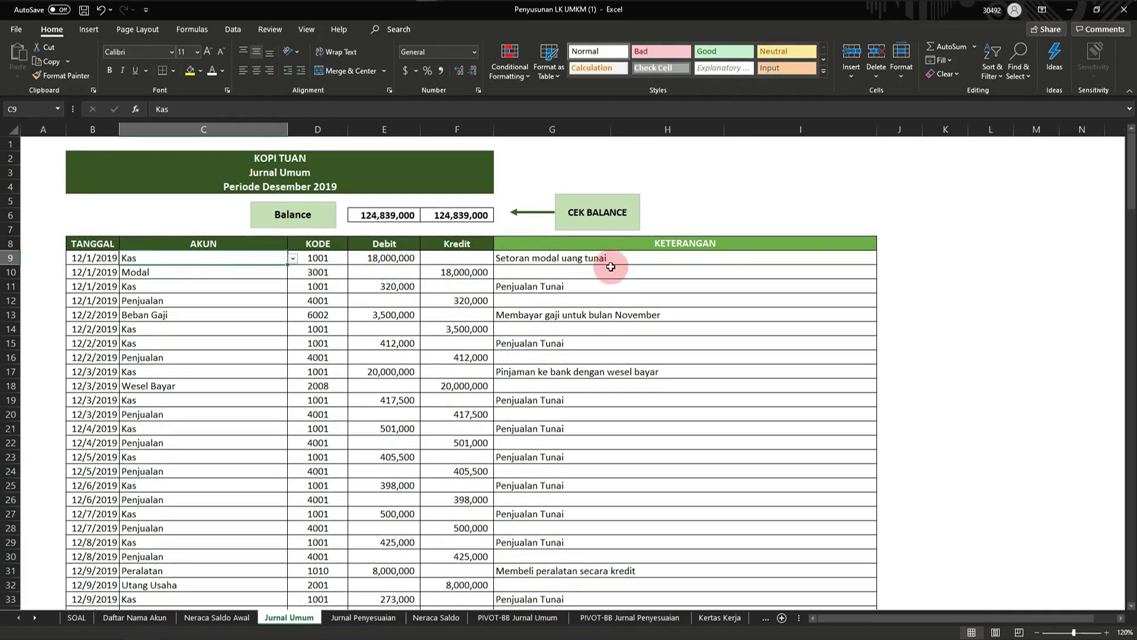
# - Compare the daily cash sales table on the SOAL sheet with the 1 December Kas and Penjualan entries in Jurnal Umum
pyautogui.scroll(-1, 217, 325)
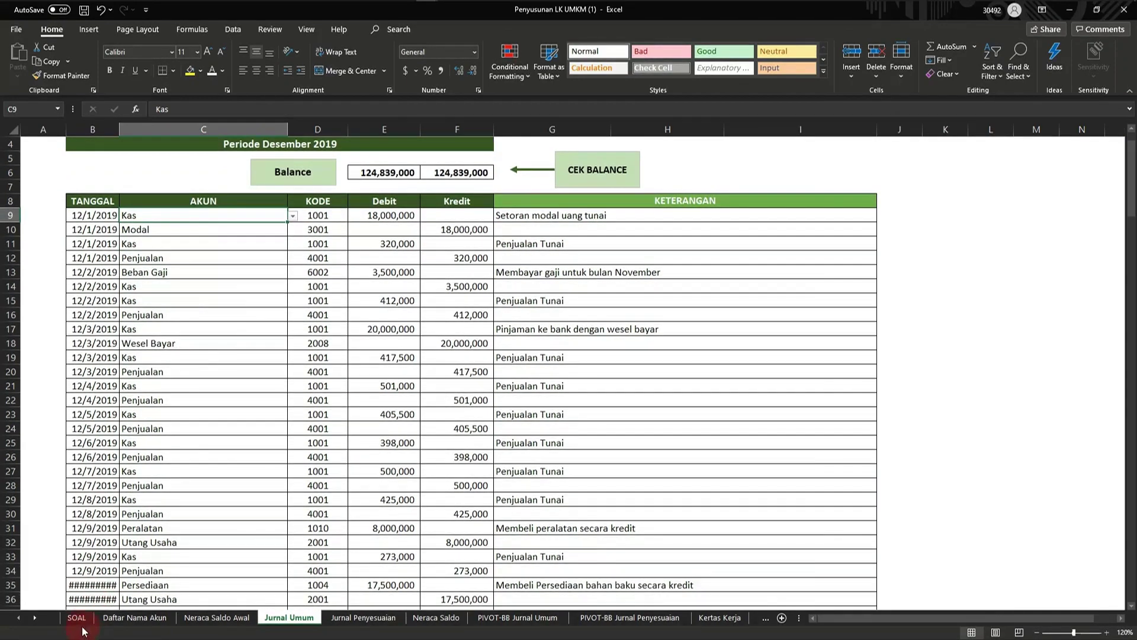
pyautogui.click(77, 618)
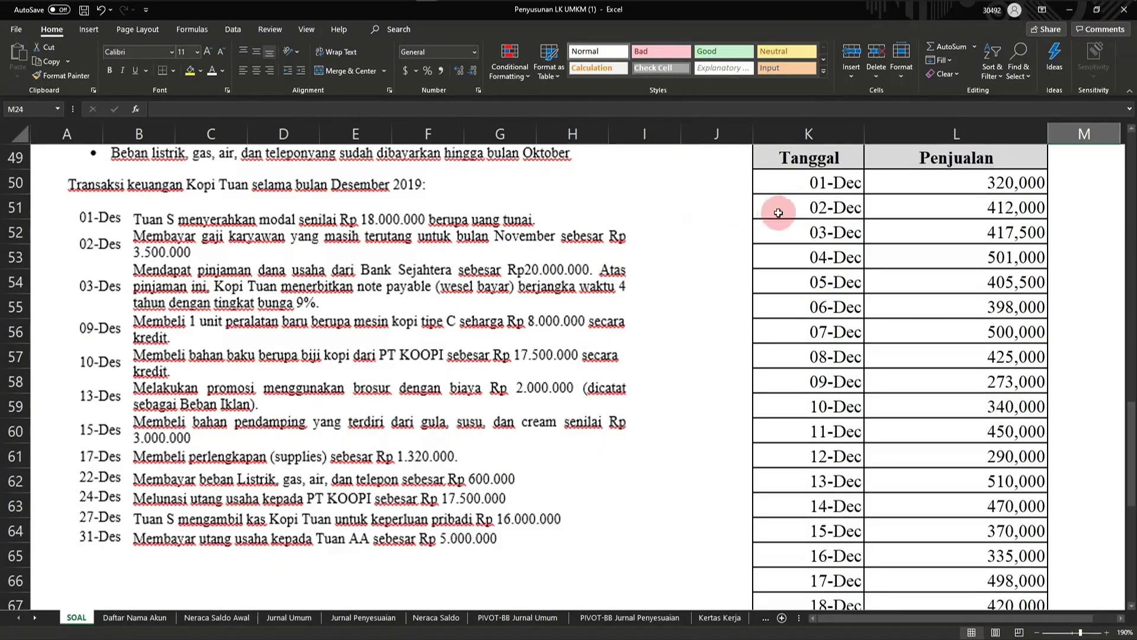
pyautogui.scroll(1, 782, 215)
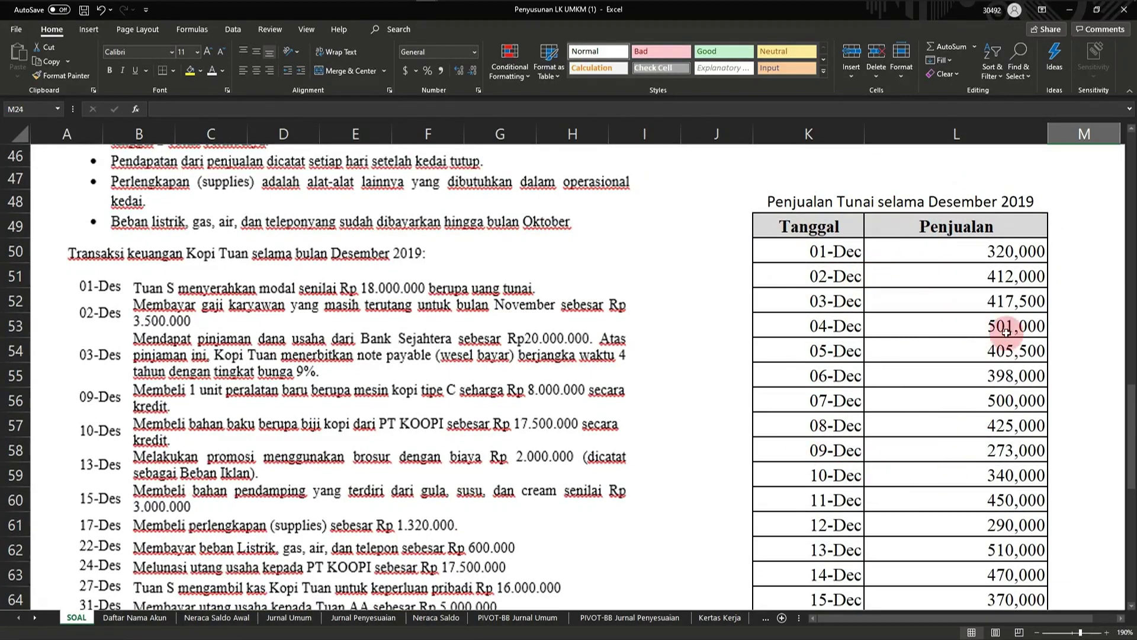
pyautogui.scroll(-1, 835, 196)
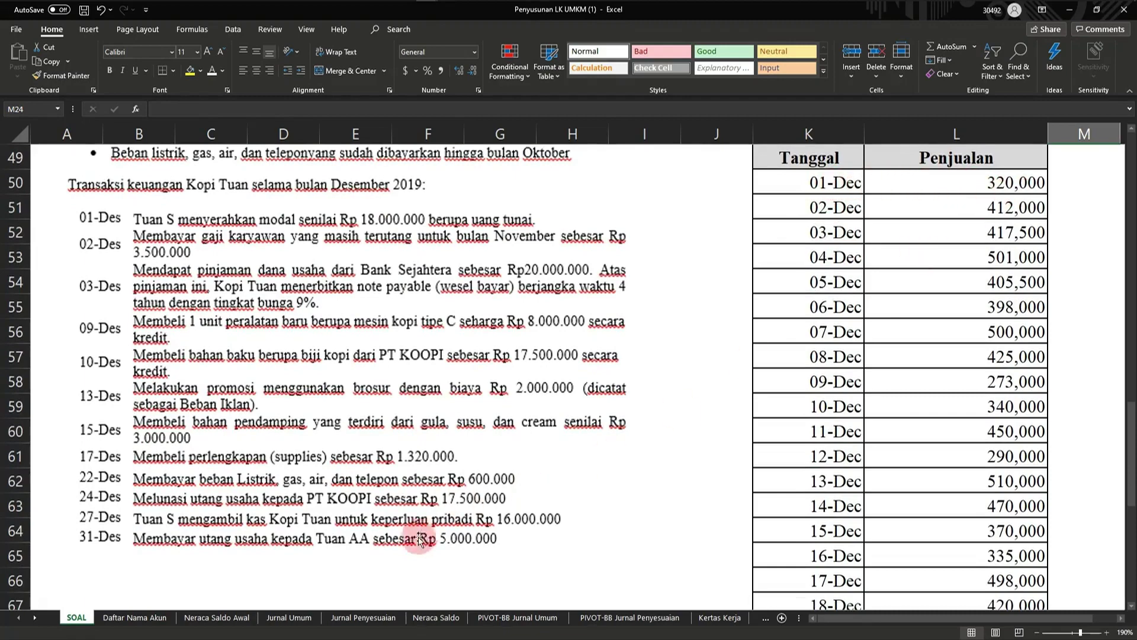
pyautogui.click(293, 618)
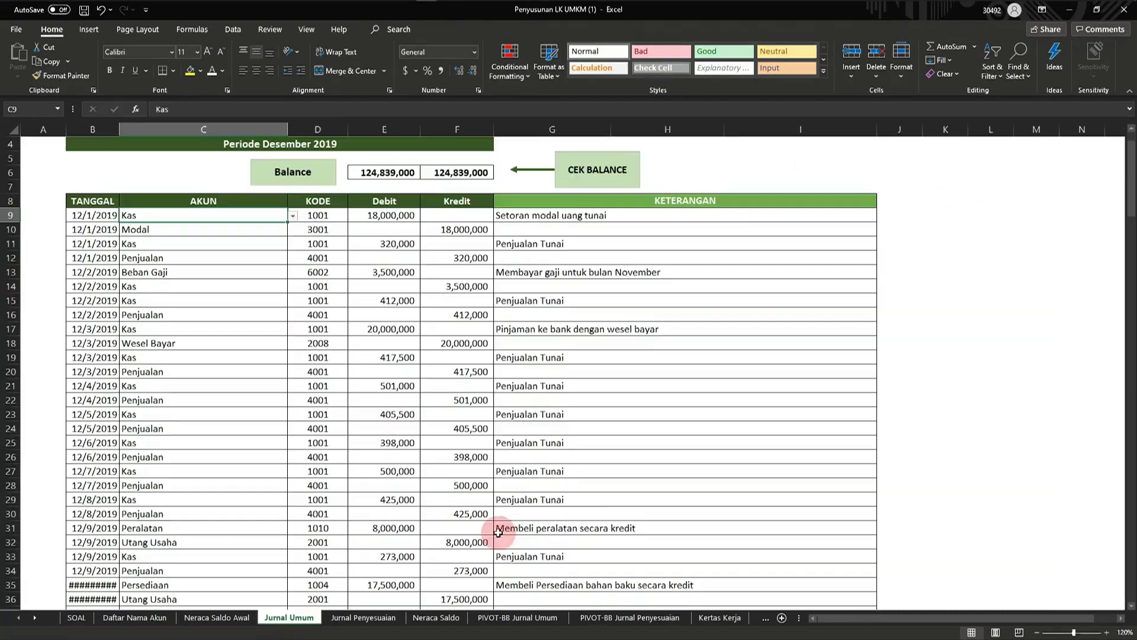
pyautogui.click(141, 244)
pyautogui.click(146, 258)
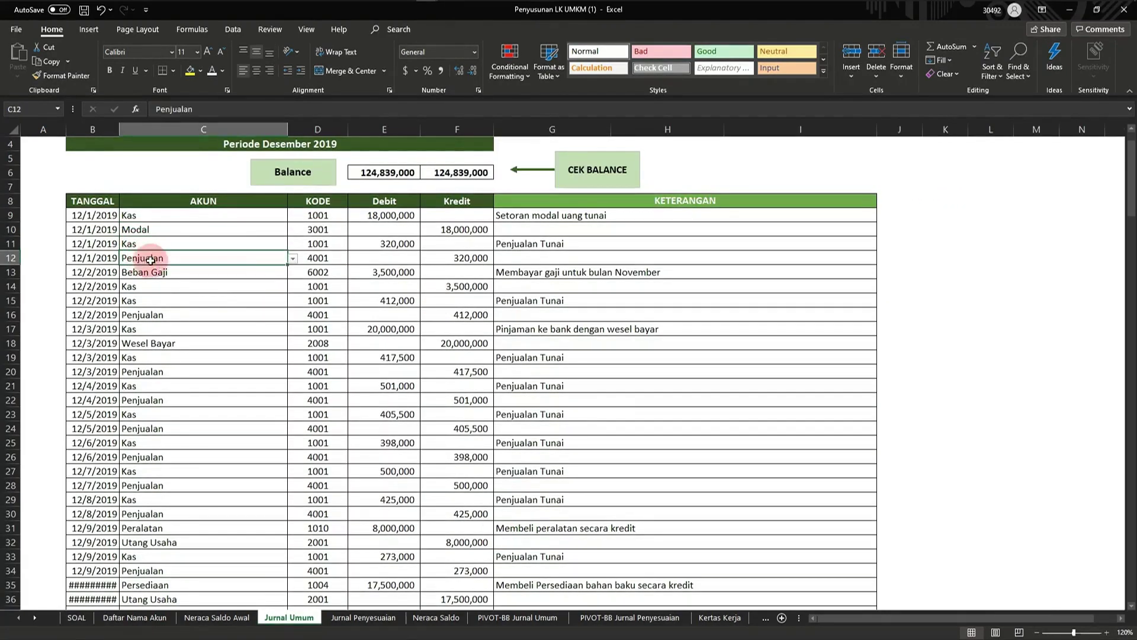
pyautogui.click(419, 249)
pyautogui.click(456, 264)
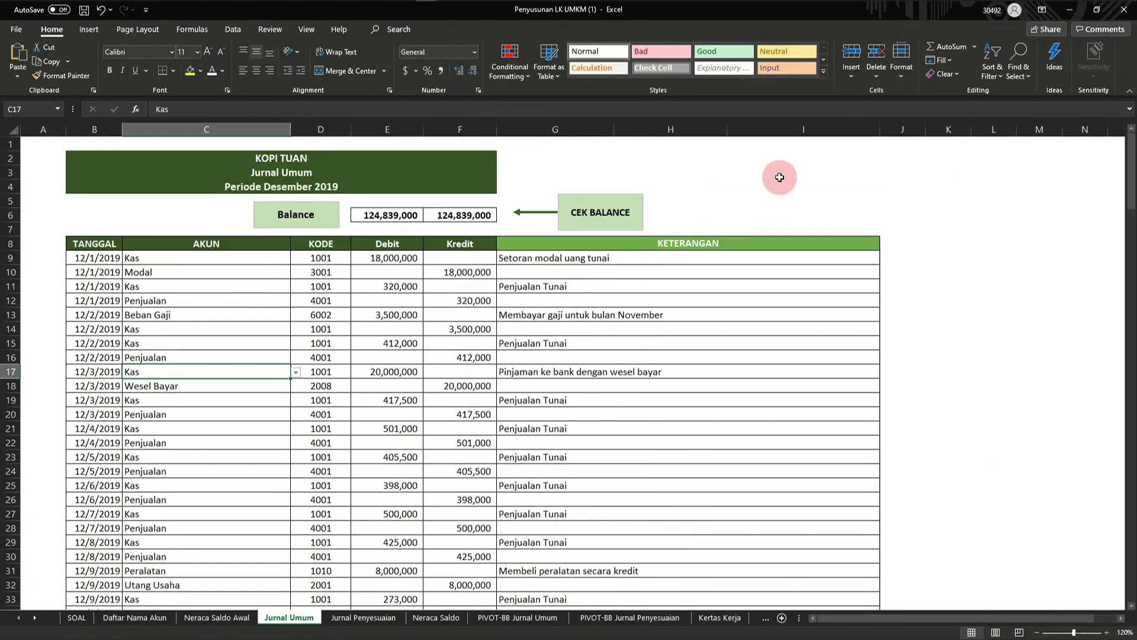
# - Review the Jurnal Umum entries from 1 to 31 December 2019 and return to the start of the journal
pyautogui.scroll(-1, 736, 260)
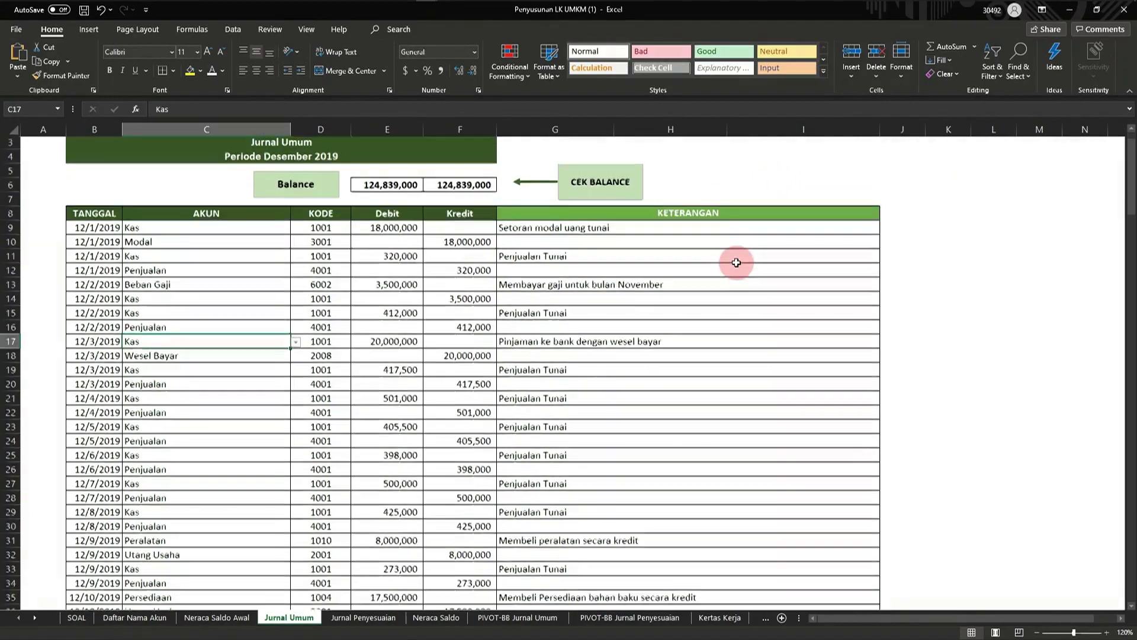
pyautogui.scroll(-9, 736, 262)
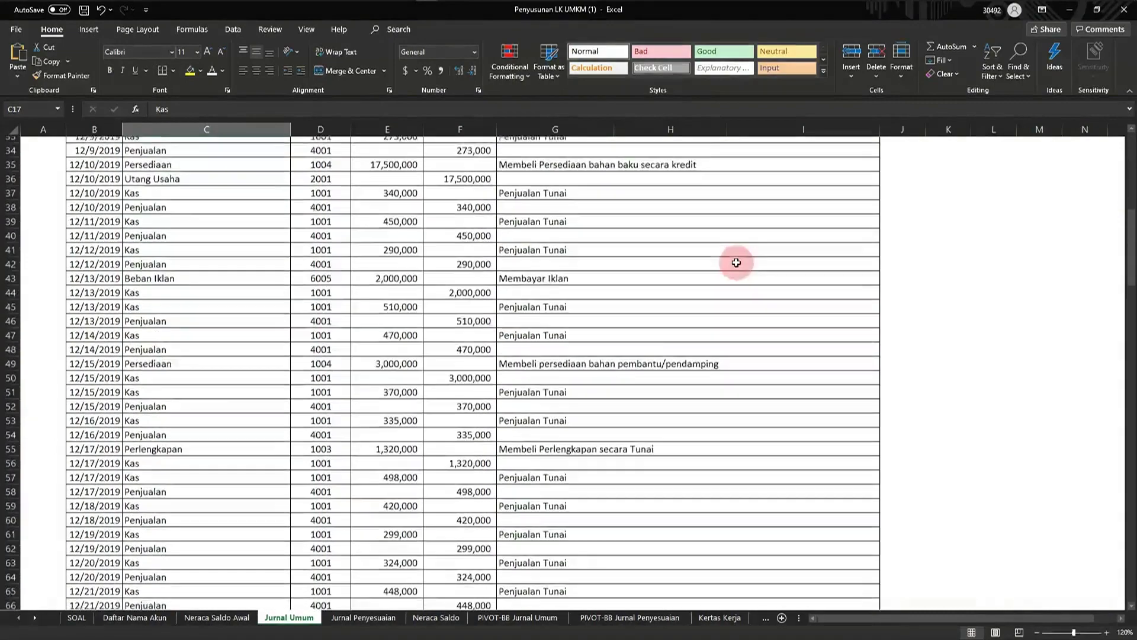
pyautogui.scroll(-14, 736, 263)
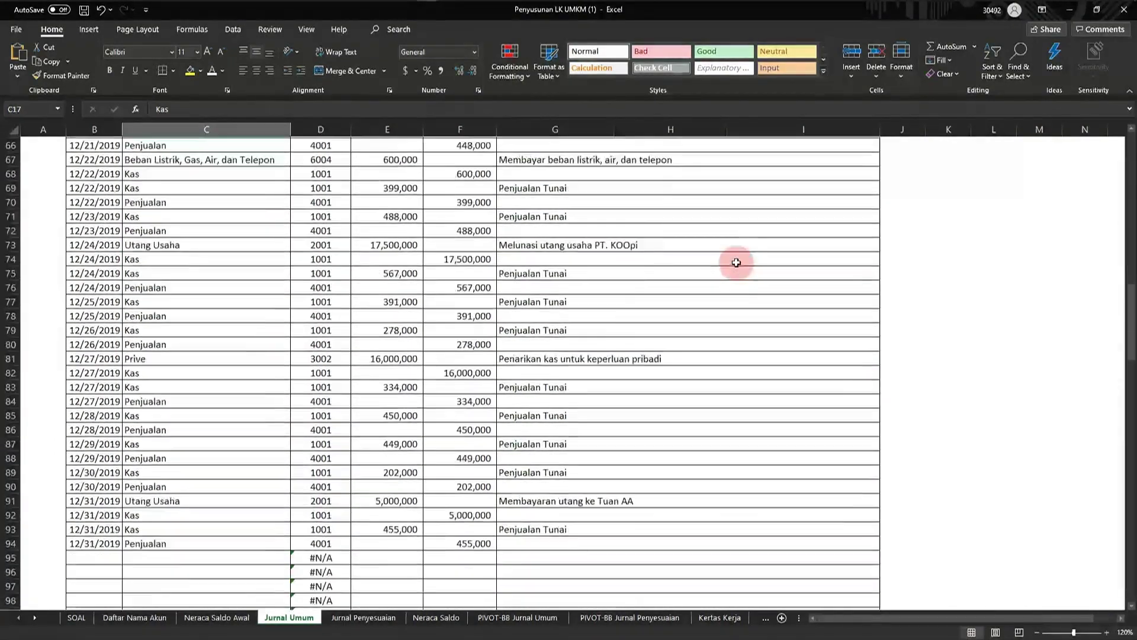
pyautogui.moveTo(1131, 349); pyautogui.dragTo(1129, 134)
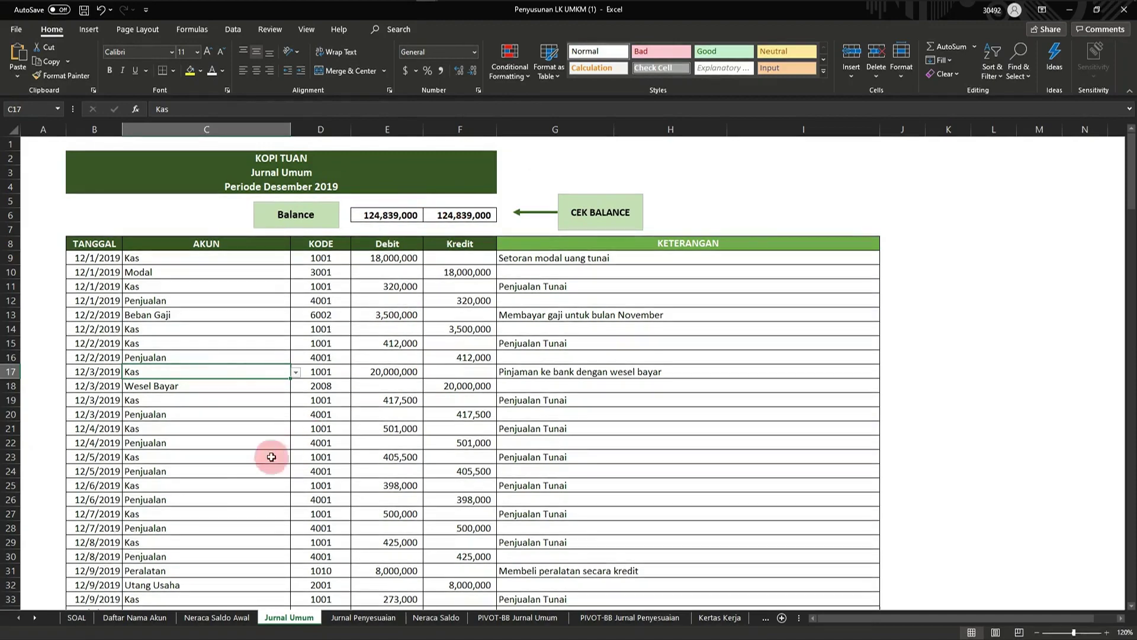
# - Read the 31 December 2019 adjustment data on SOAL and compare it with the Harga Pokok Penjualan and Persediaan rows in Jurnal Penyesuaian
pyautogui.click(76, 617)
pyautogui.scroll(-5, 303, 403)
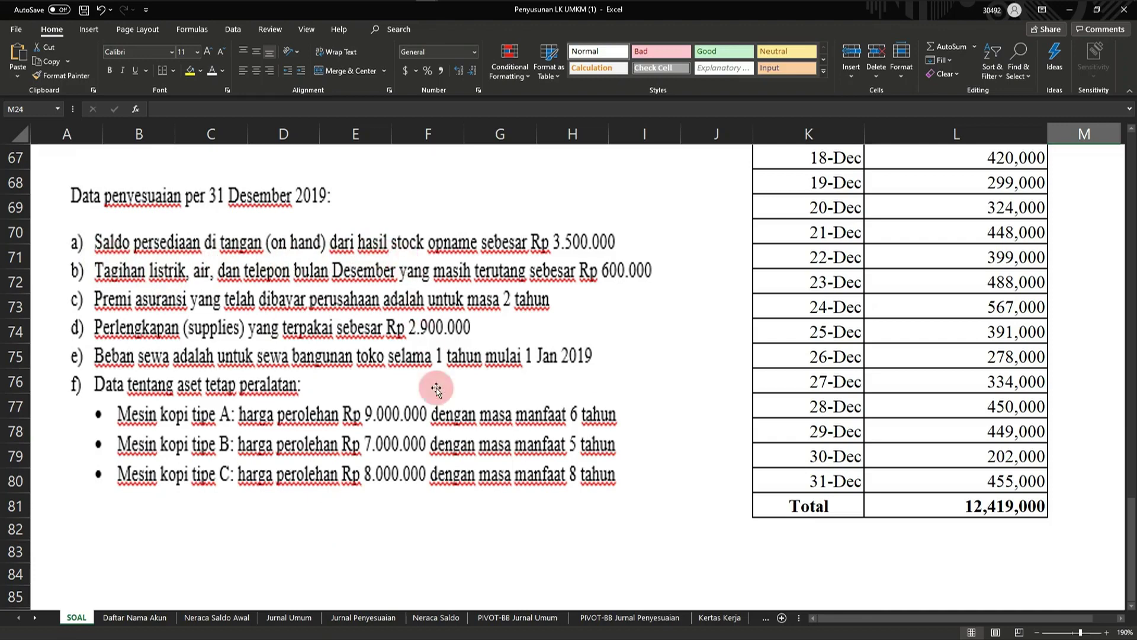
pyautogui.click(372, 618)
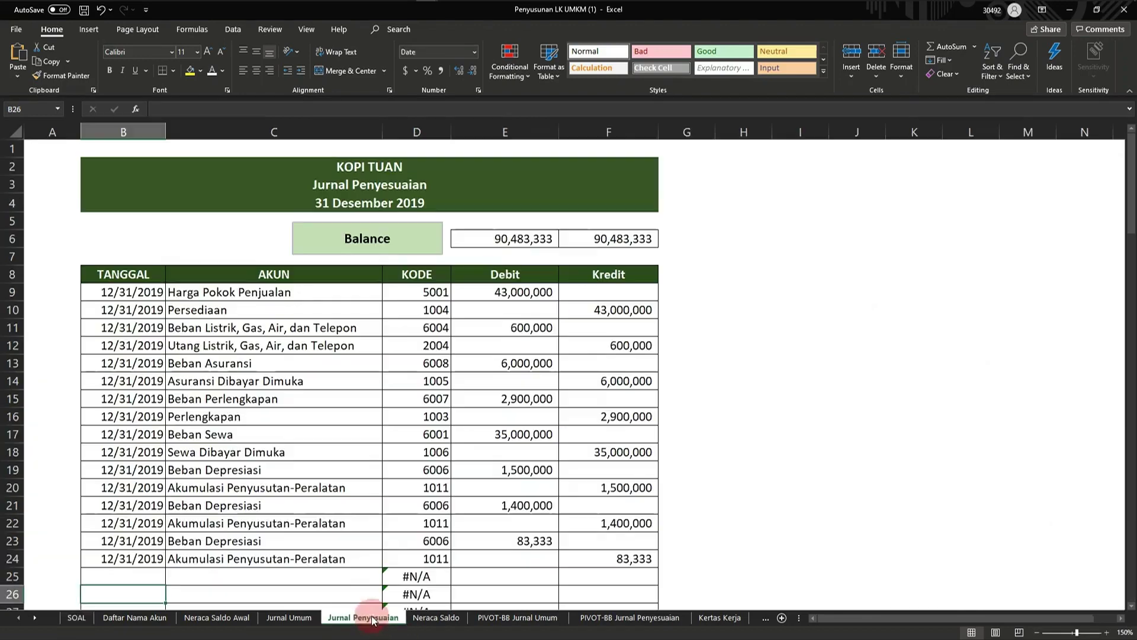
pyautogui.click(235, 307)
pyautogui.click(232, 296)
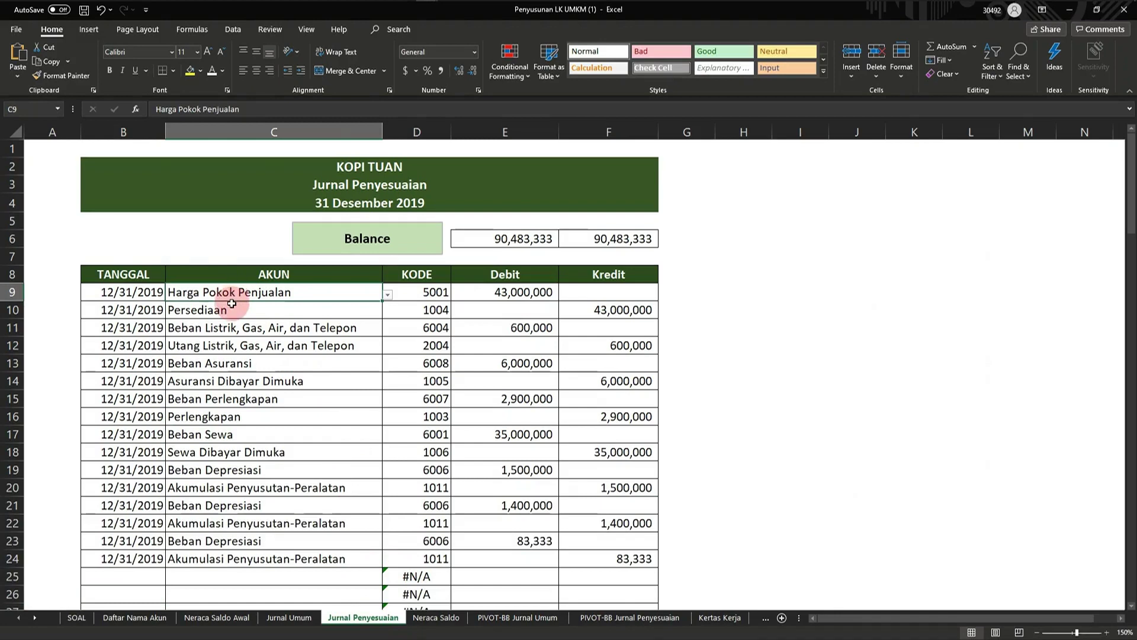
pyautogui.click(225, 313)
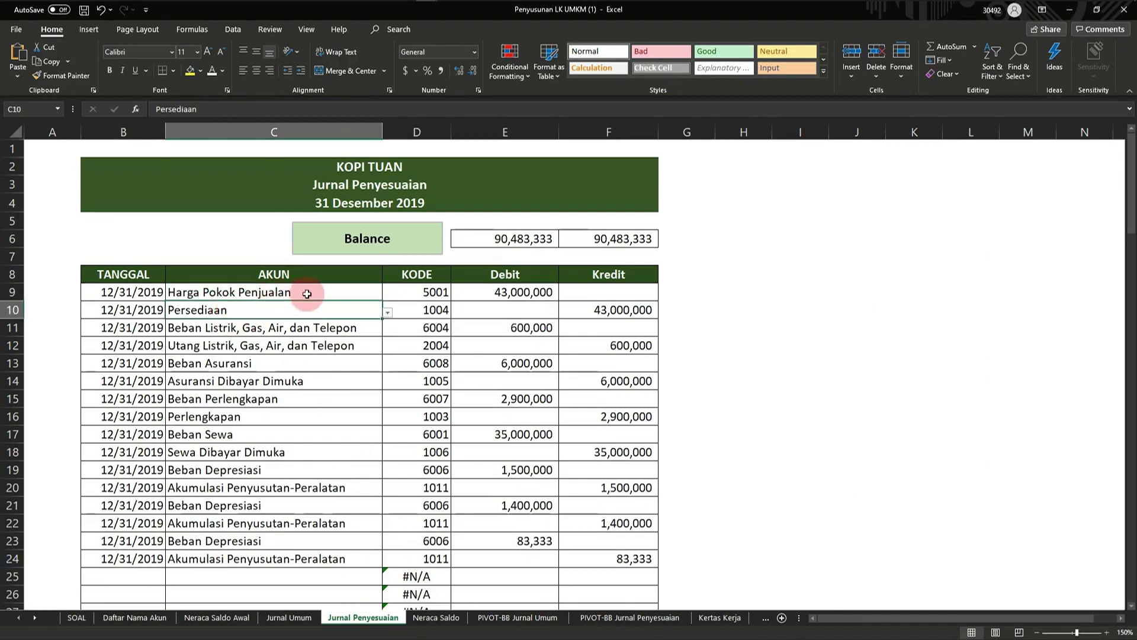
# - Choose Harga Pokok Penjualan from the account list in cell C9 of Jurnal Penyesuaian
pyautogui.click(349, 291)
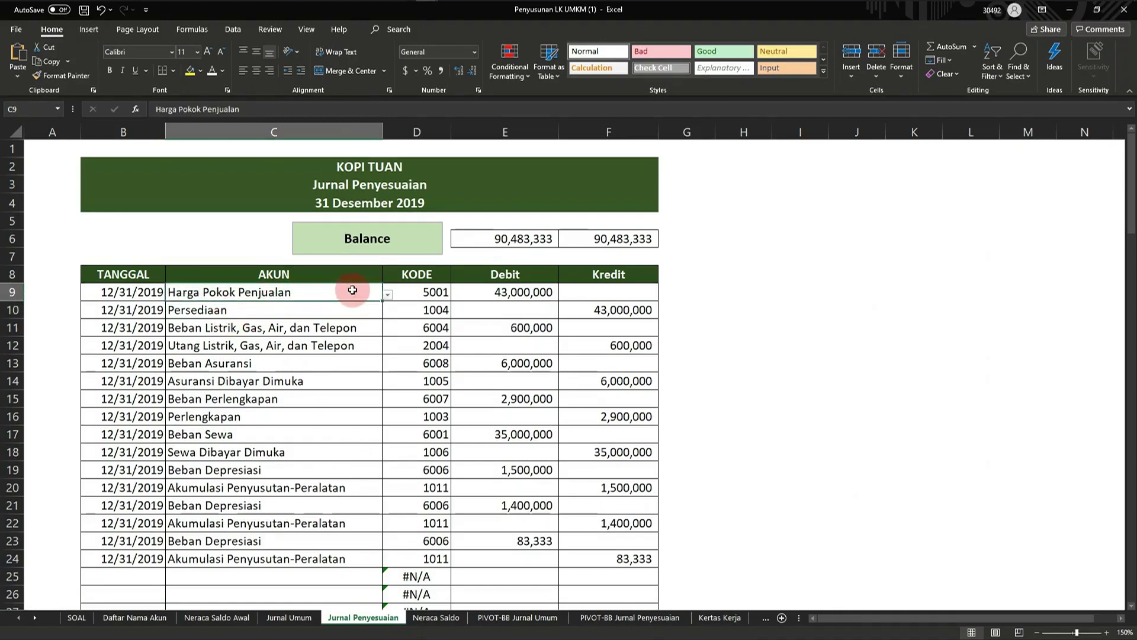
pyautogui.click(388, 295)
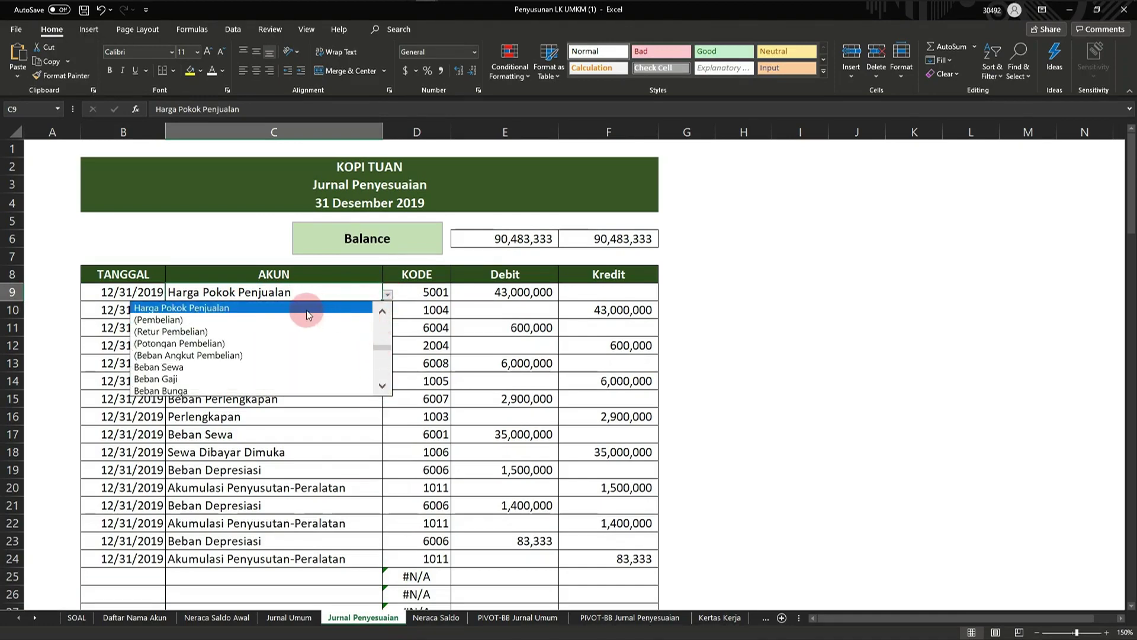
pyautogui.click(206, 308)
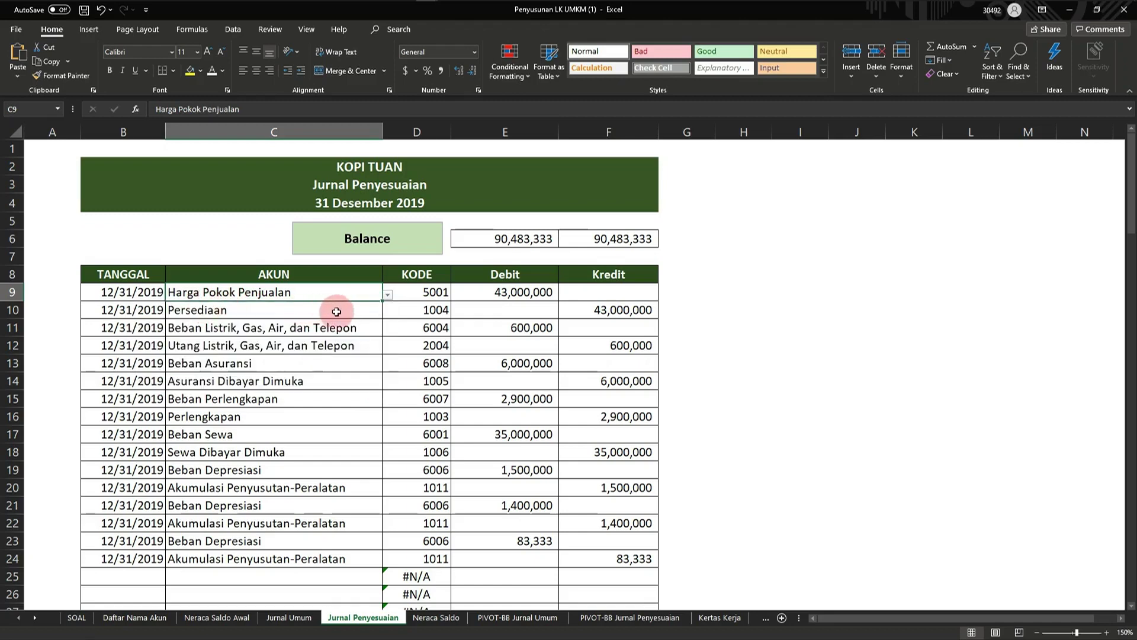
# - Examine the date, debit and credit cells of the inventory adjustment entry and compare the adjusting journal's layout with Jurnal Umum
pyautogui.click(354, 310)
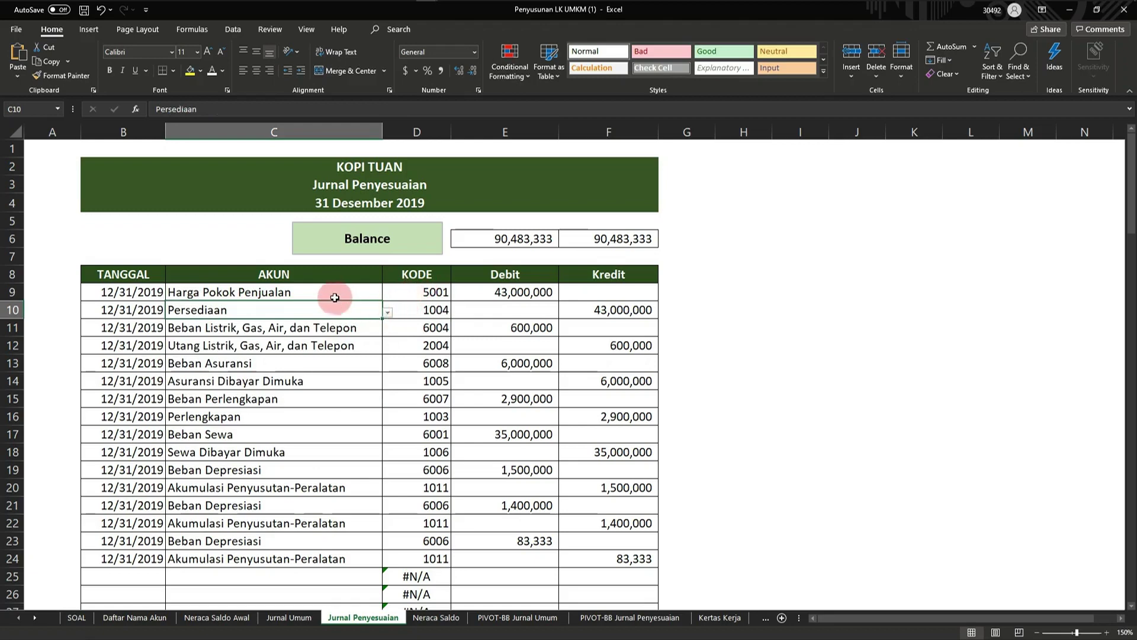
pyautogui.click(122, 298)
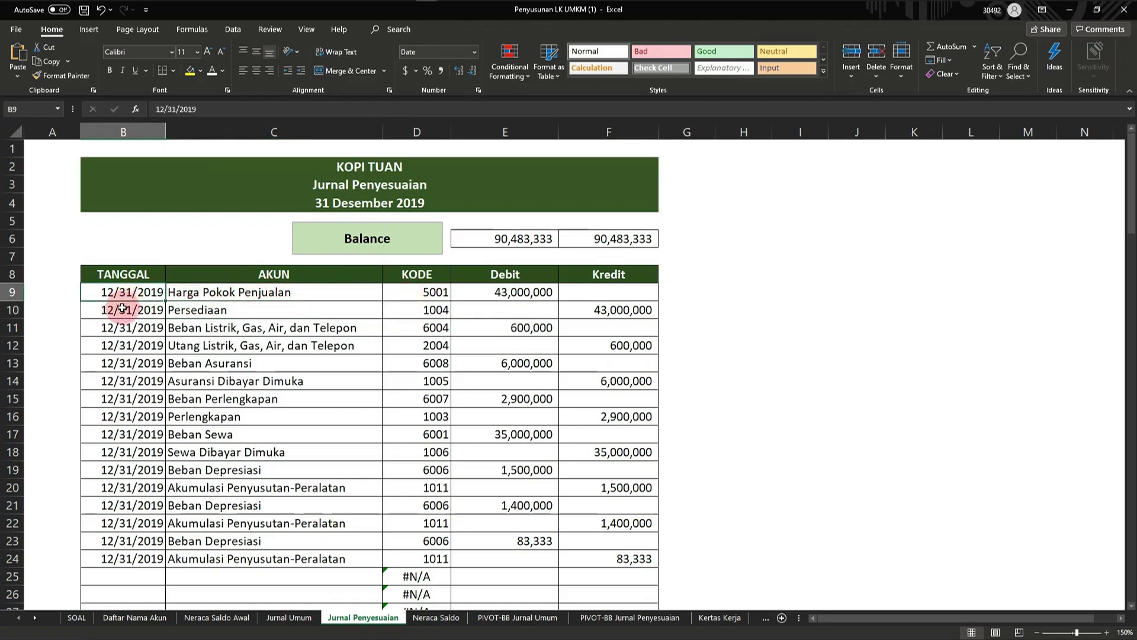
pyautogui.click(524, 292)
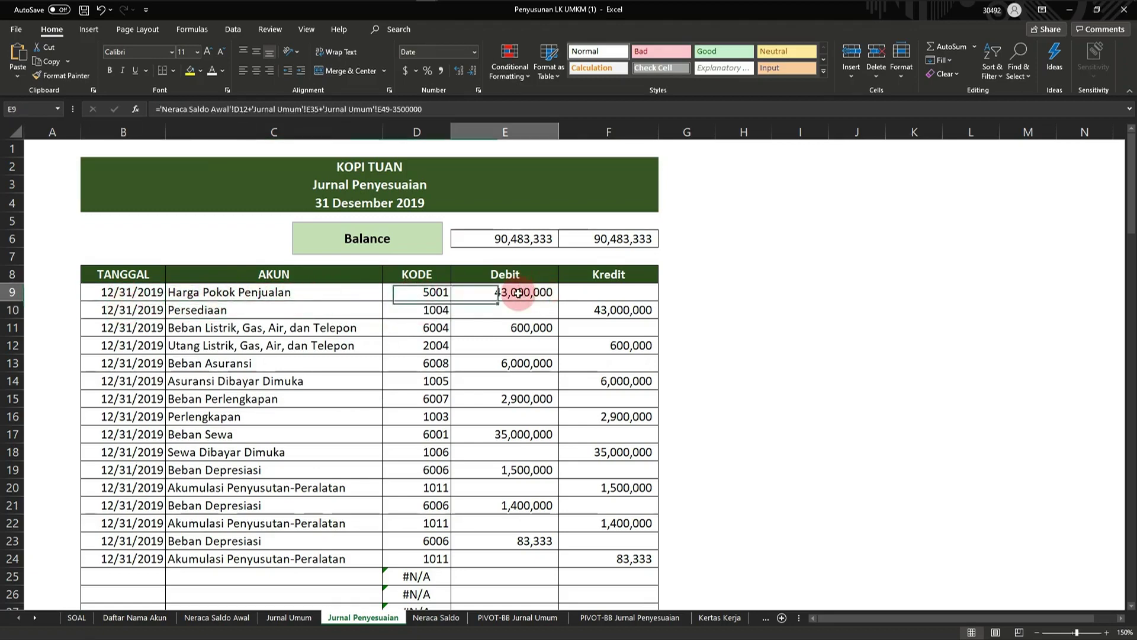
pyautogui.click(608, 312)
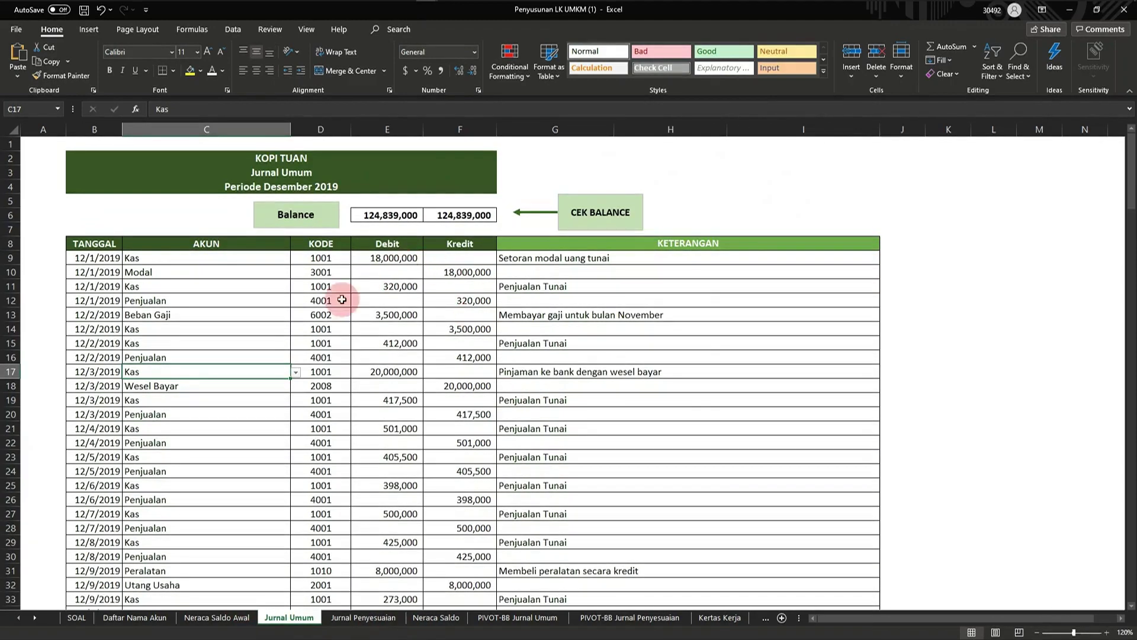
pyautogui.click(377, 620)
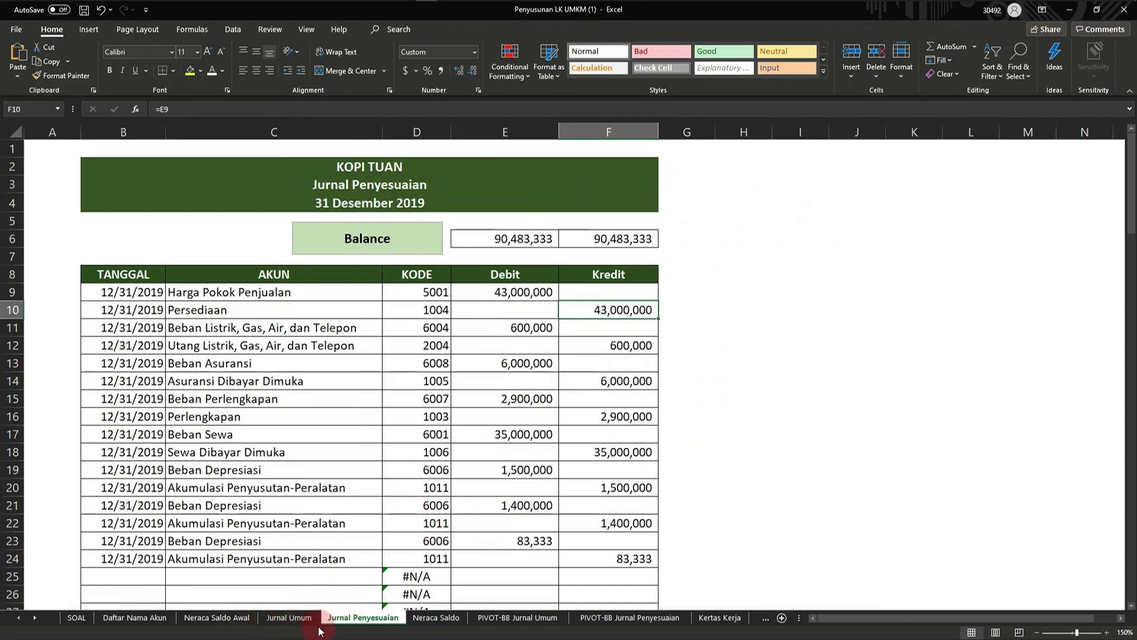
# - Compare the Neraca Saldo and Neraca Saldo Awal sheets, and choose Piutang Usaha from the account list in cell B9 of Neraca Saldo
pyautogui.click(430, 620)
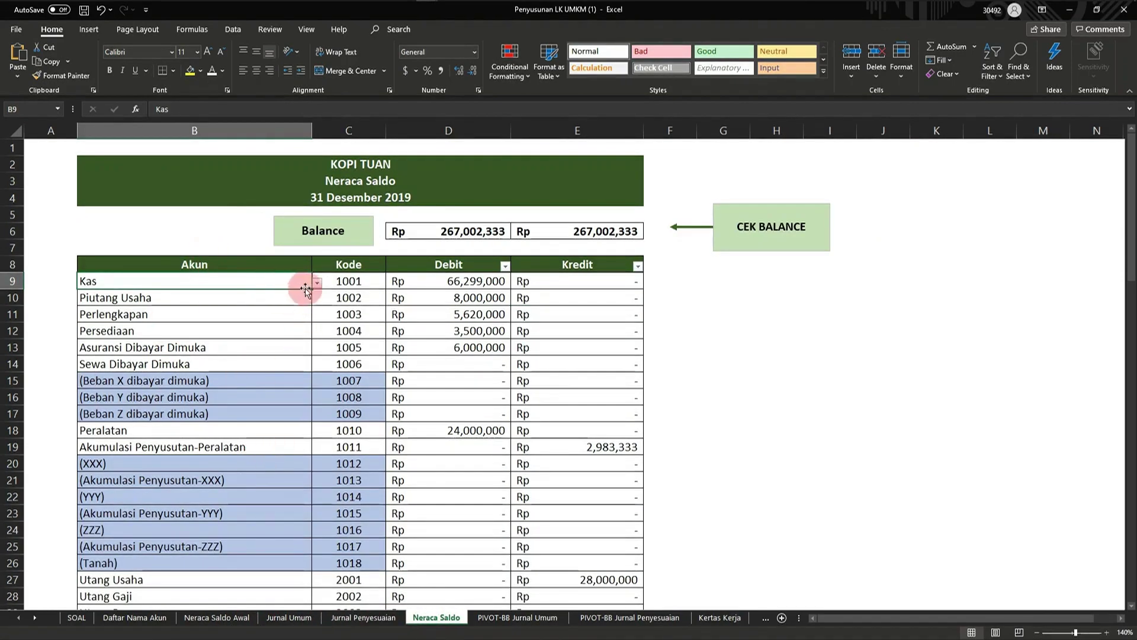
pyautogui.click(229, 619)
pyautogui.click(414, 619)
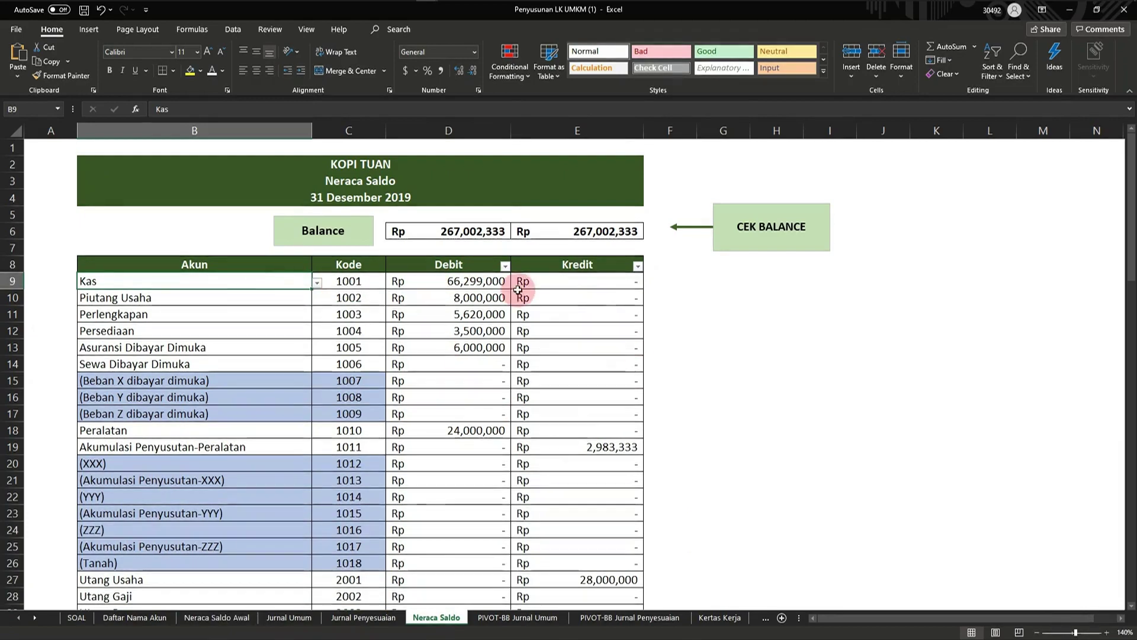
pyautogui.click(318, 284)
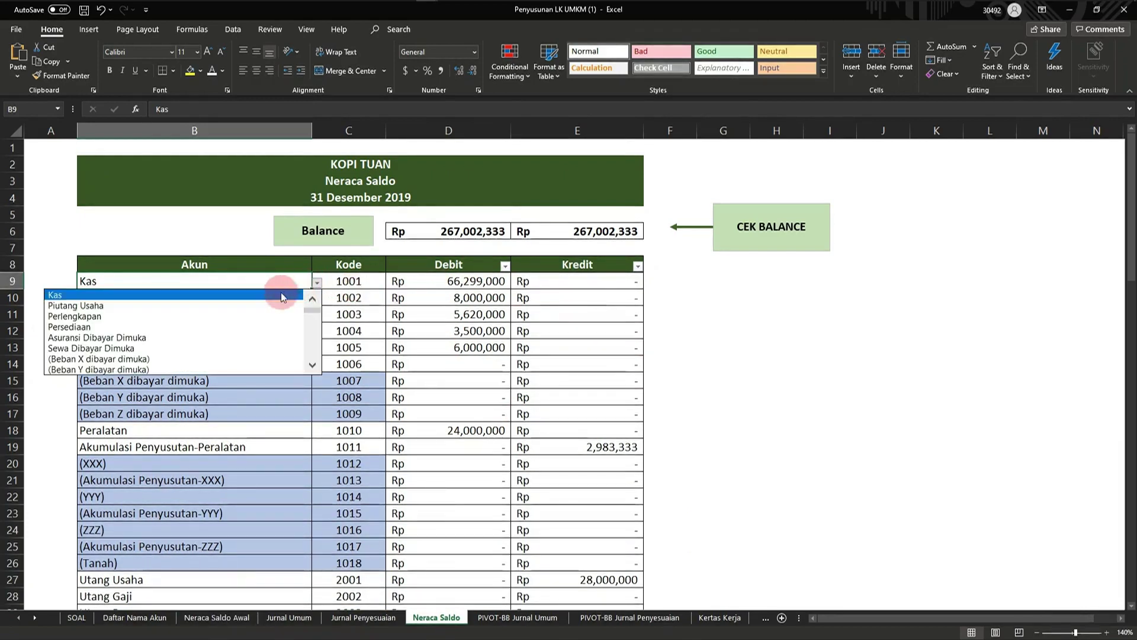
pyautogui.click(268, 307)
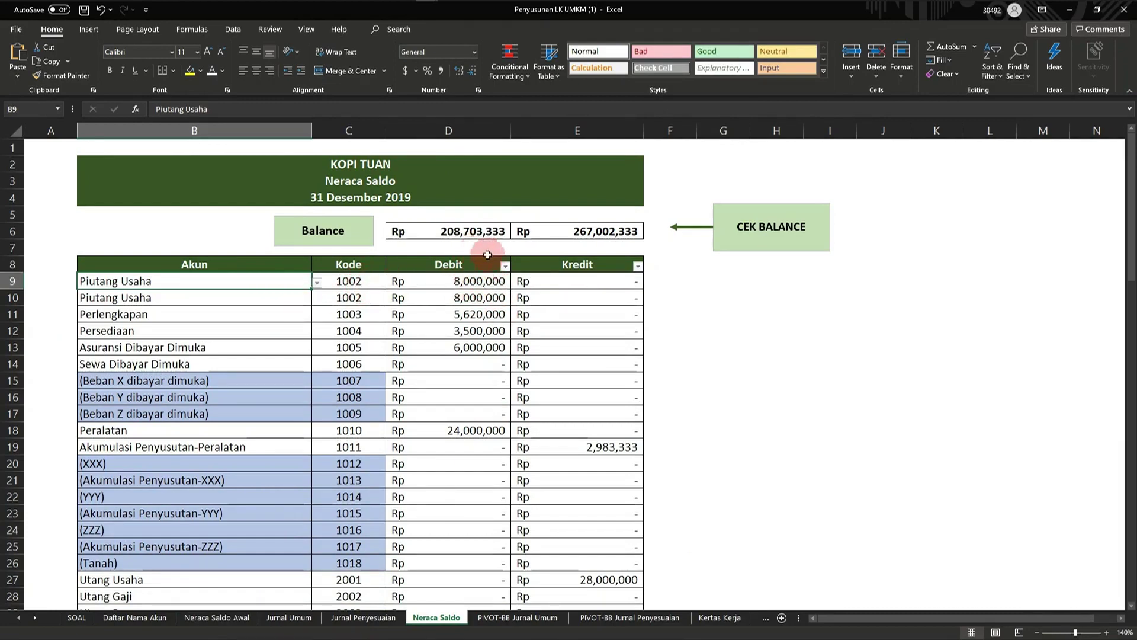
# - Compare the ledger pivot tables and debit/credit balances on the PIVOT-BB Jurnal Umum and PIVOT-BB Jurnal Penyesuaian sheets
pyautogui.hotkey('ctrl', 'pagedown')
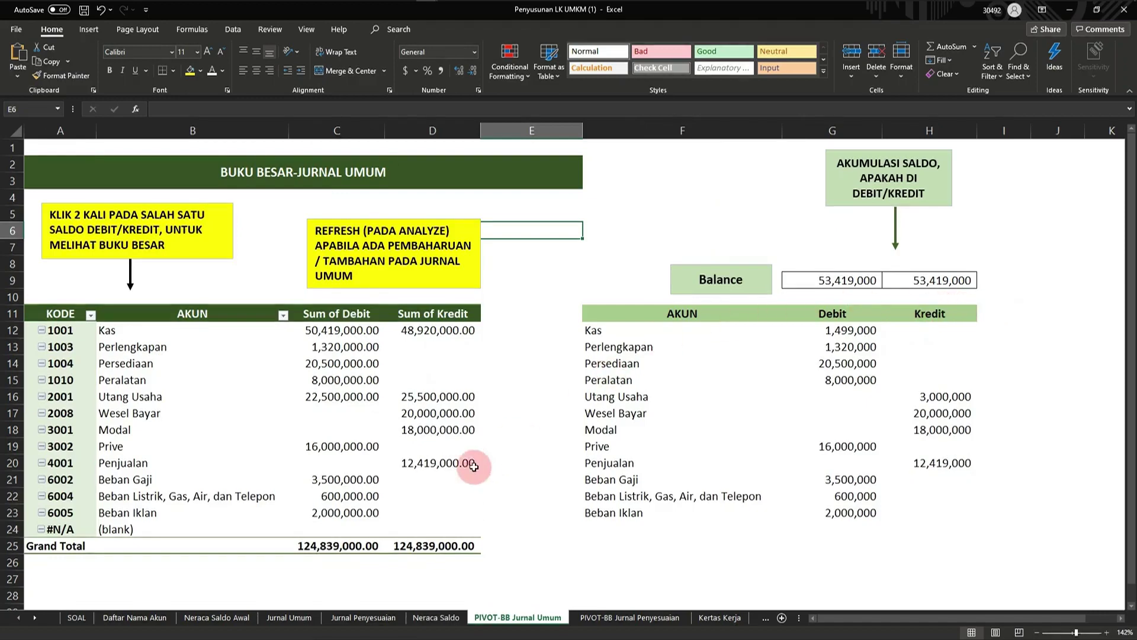
pyautogui.click(591, 619)
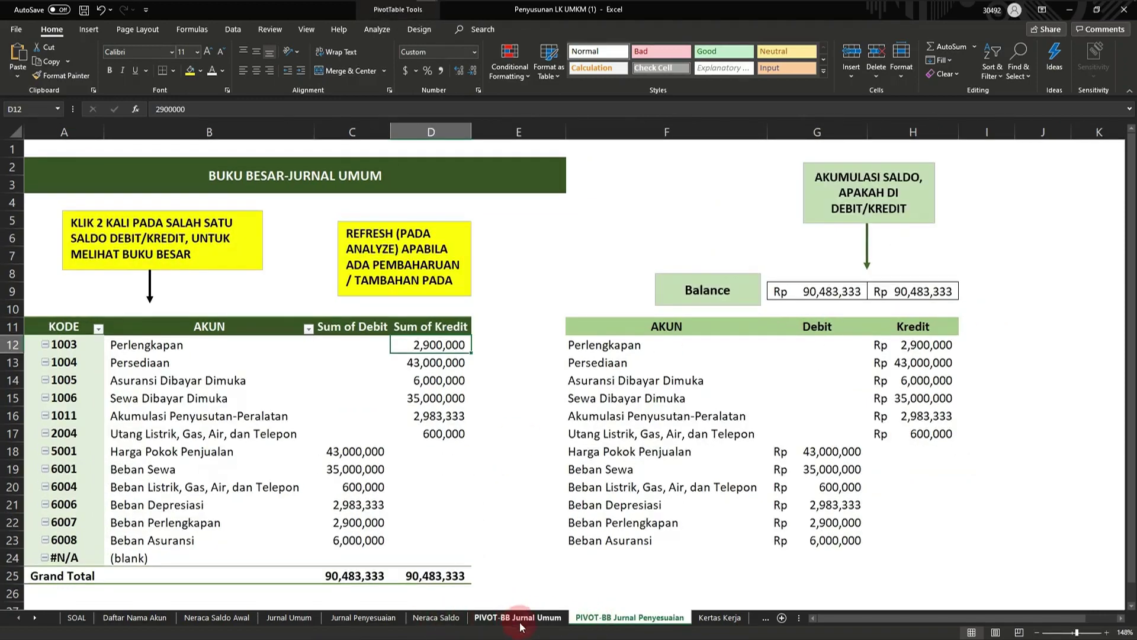
pyautogui.click(521, 623)
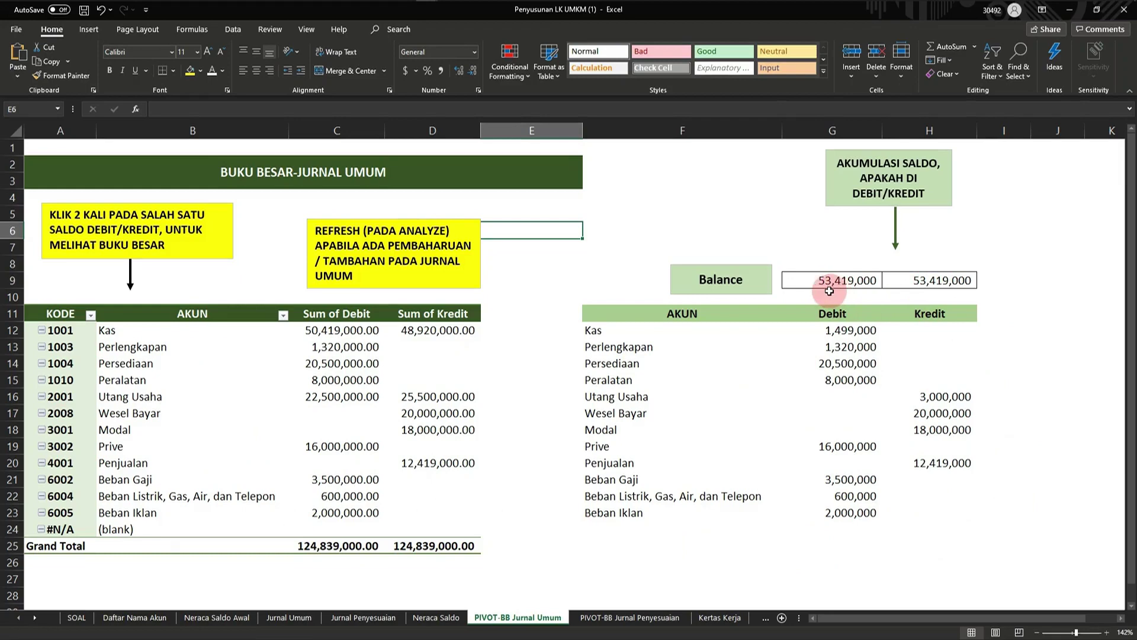
pyautogui.click(658, 617)
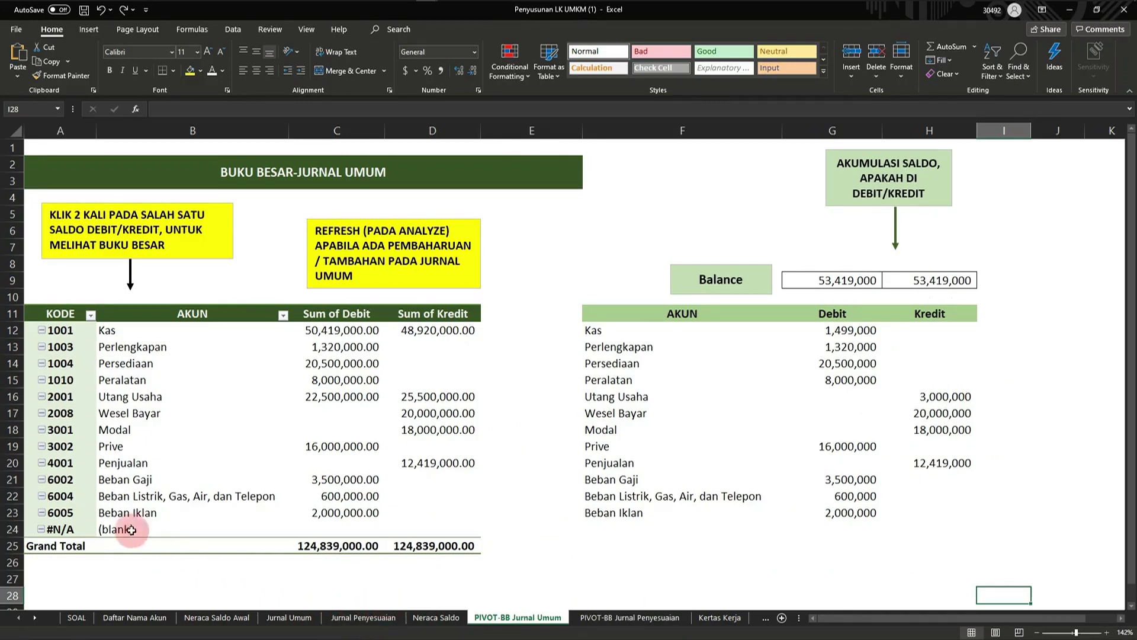
# - Refresh the PIVOT-BB Jurnal Umum ledger pivot table to include the Beban Bunga and Utang Bunga entry from Jurnal Umum
pyautogui.click(289, 617)
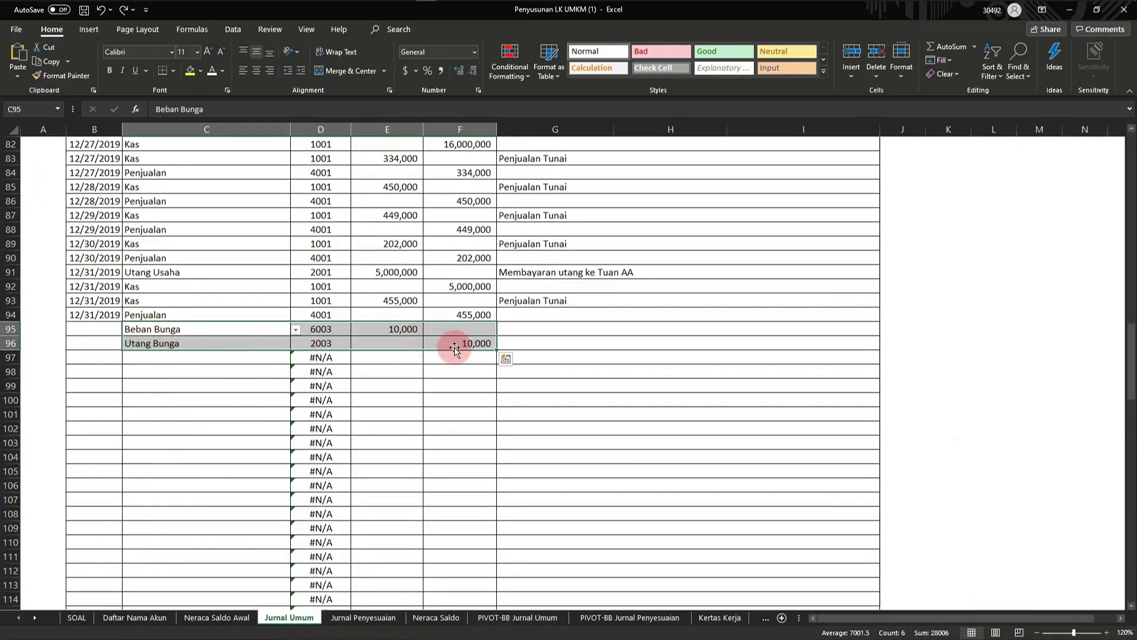
pyautogui.click(485, 619)
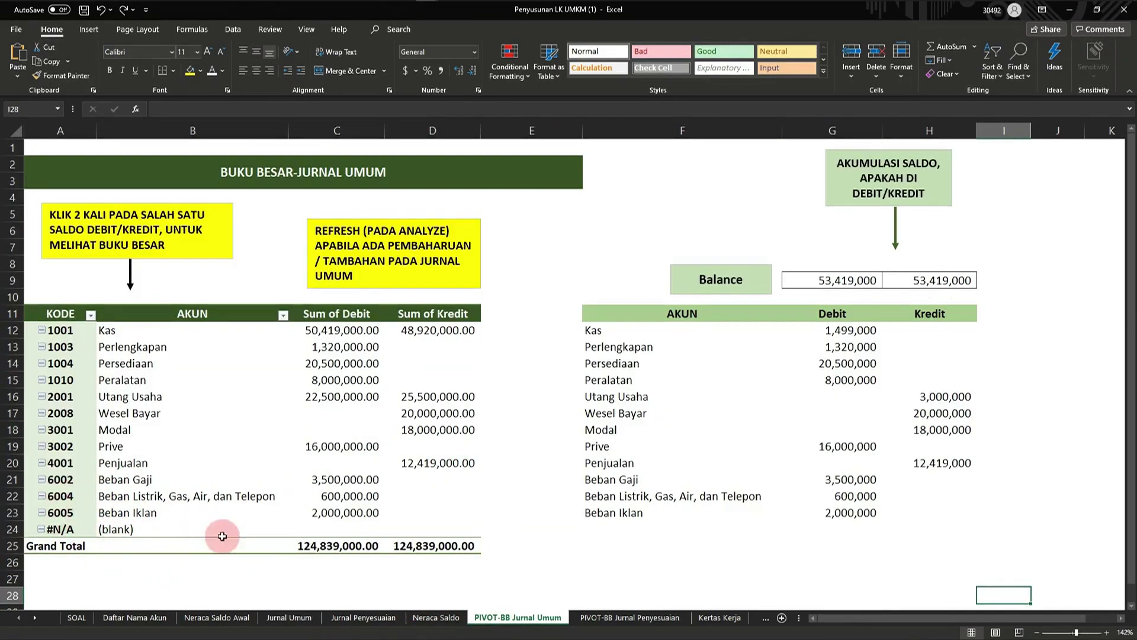
pyautogui.click(388, 444)
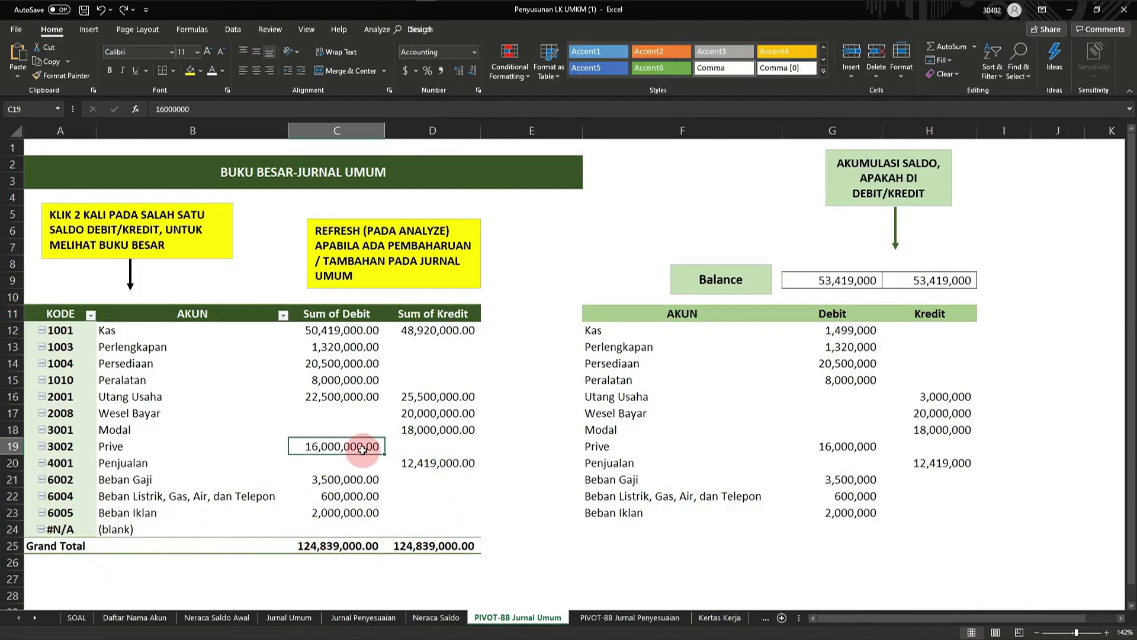
pyautogui.click(377, 31)
pyautogui.click(442, 76)
pyautogui.click(456, 95)
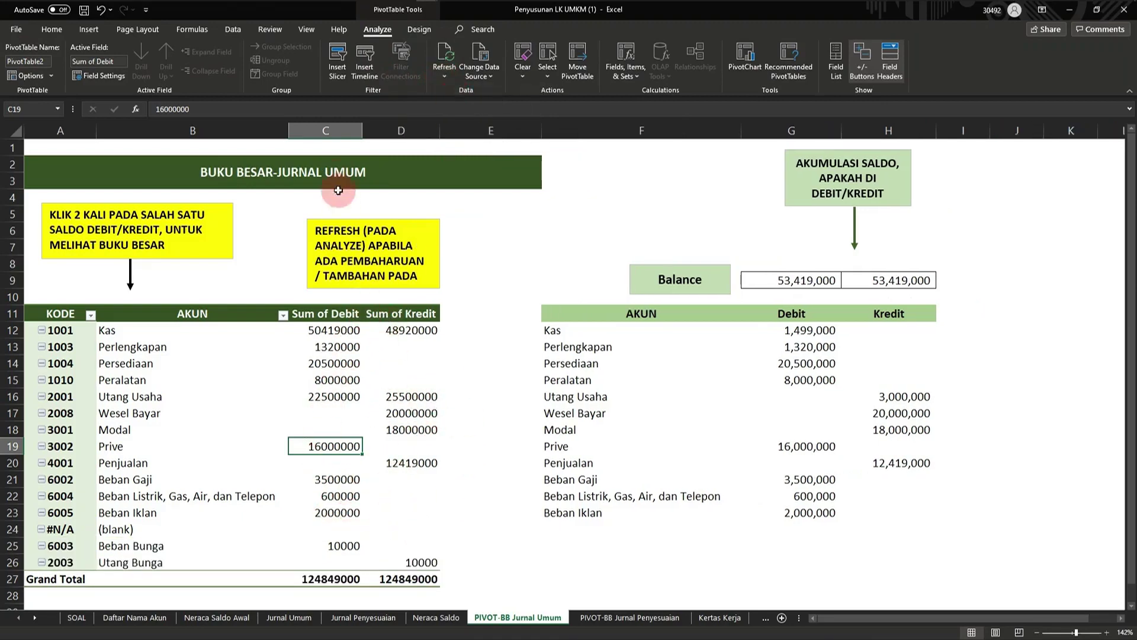
# - Apply the comma number format to the pivot's Sum of Debit and Sum of Kredit columns and check the Beban Bunga and Utang Bunga rows
pyautogui.moveTo(347, 129); pyautogui.dragTo(380, 127)
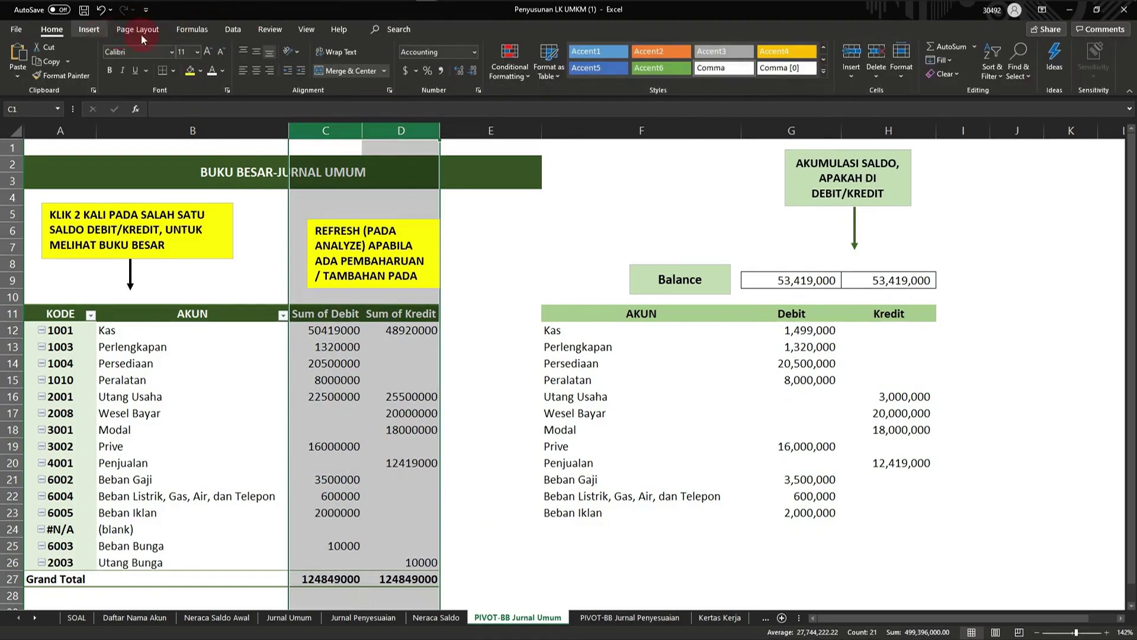
pyautogui.click(440, 73)
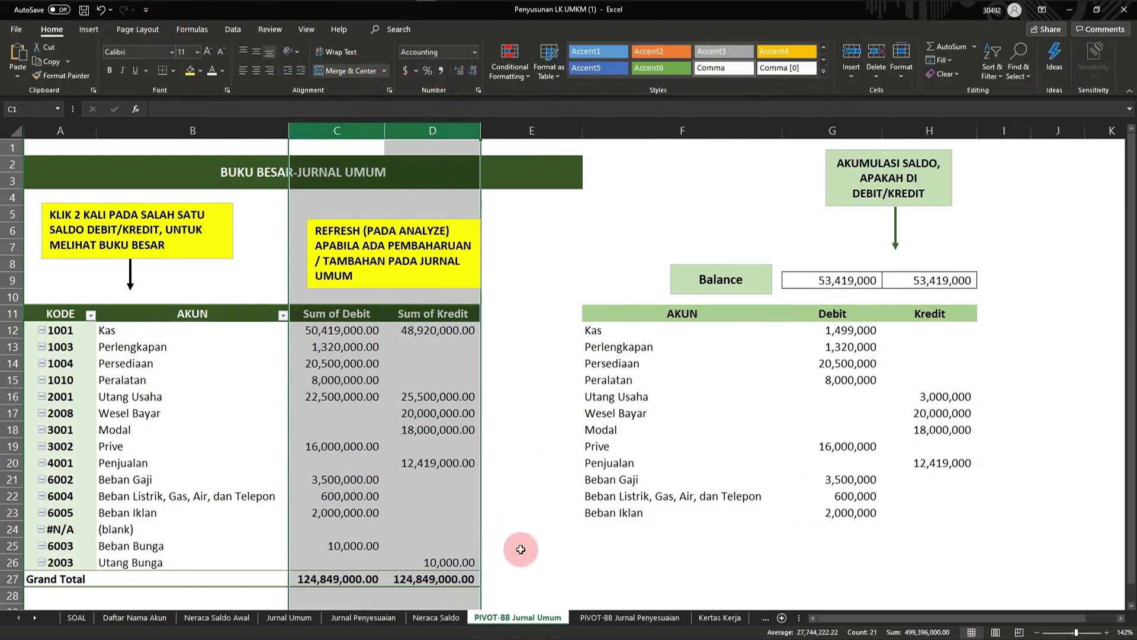
pyautogui.click(501, 545)
pyautogui.click(134, 548)
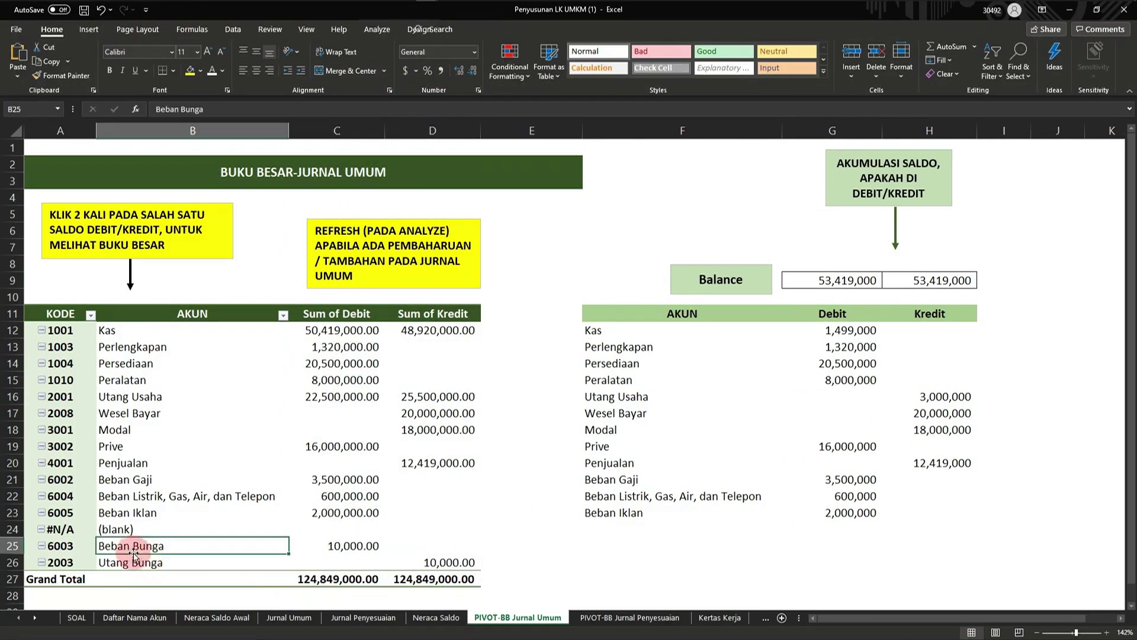
pyautogui.click(150, 567)
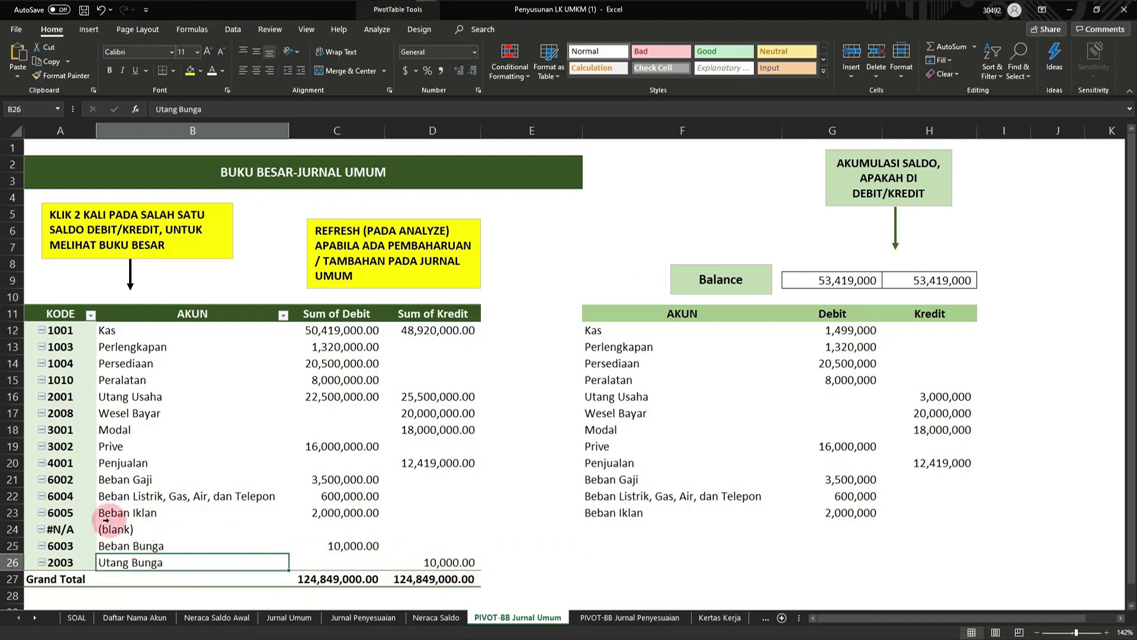
pyautogui.click(1058, 546)
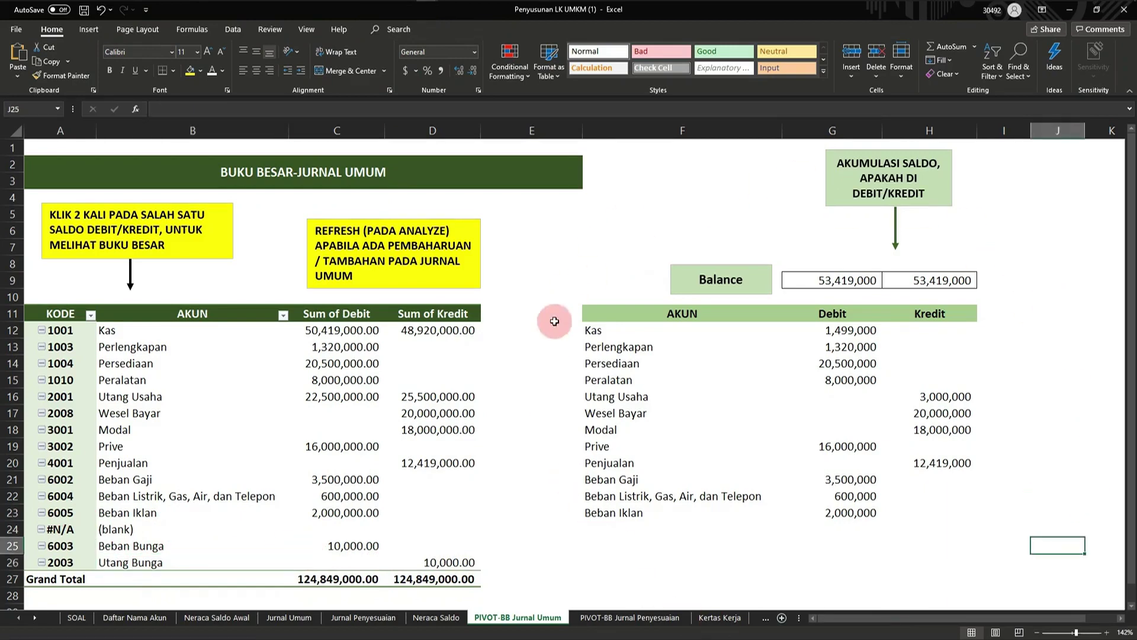
# - Add the two interest accounts to the balance list by linking F24 to Beban Bunga in B25 and F25 to Utang Bunga in B26
pyautogui.doubleClick(602, 527)
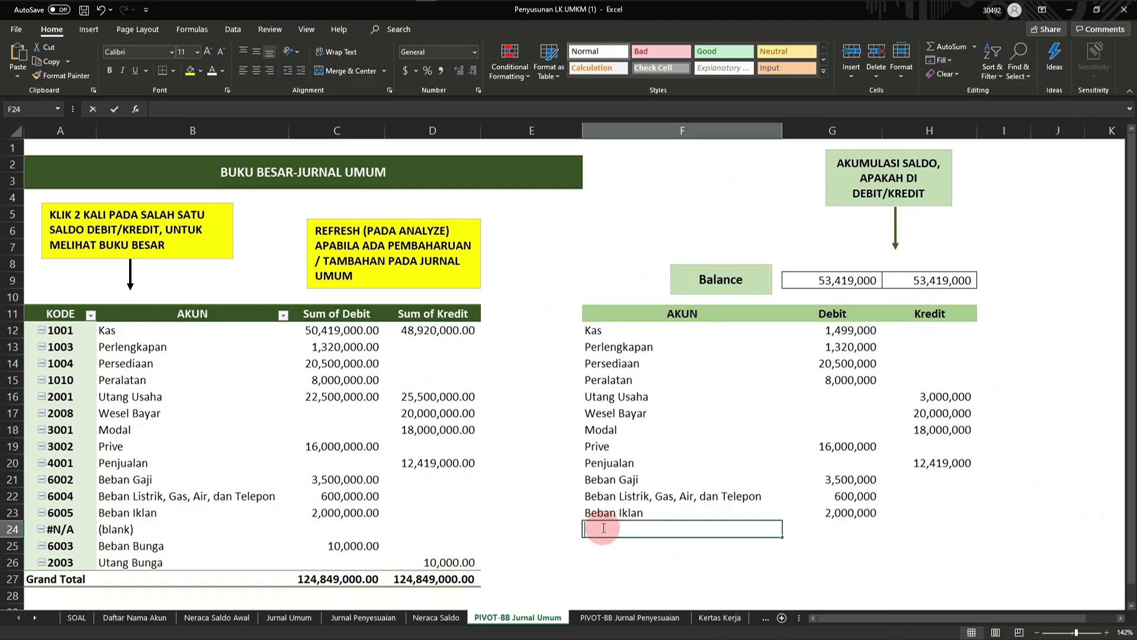
pyautogui.write('=')
pyautogui.click(172, 546)
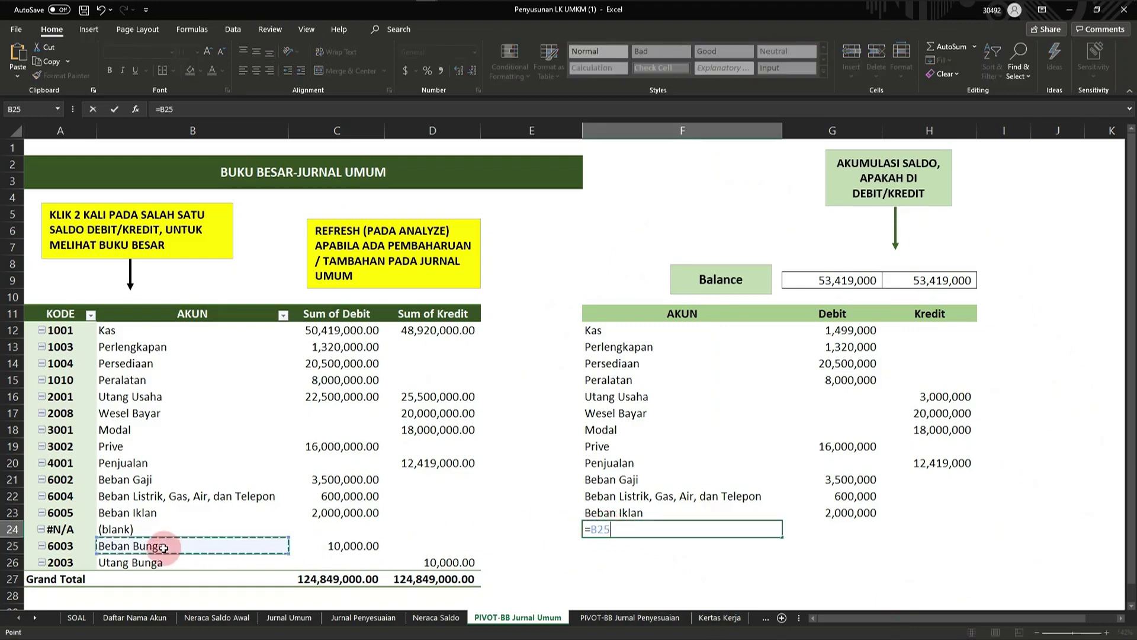
pyautogui.press('Return')
pyautogui.write('=')
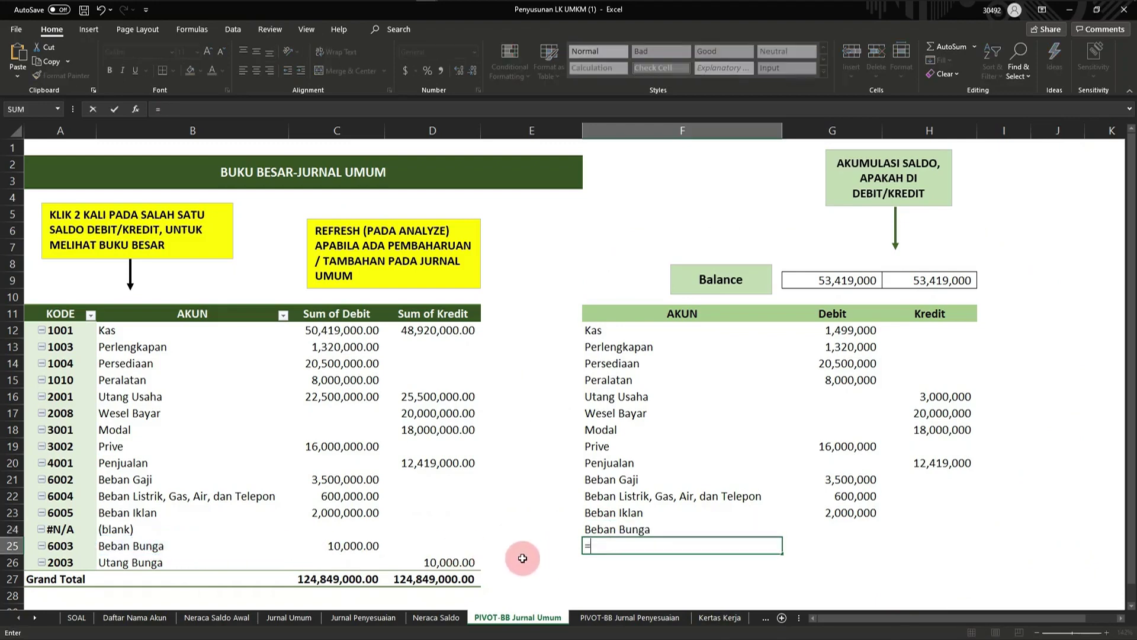
pyautogui.click(129, 564)
pyautogui.press('Return')
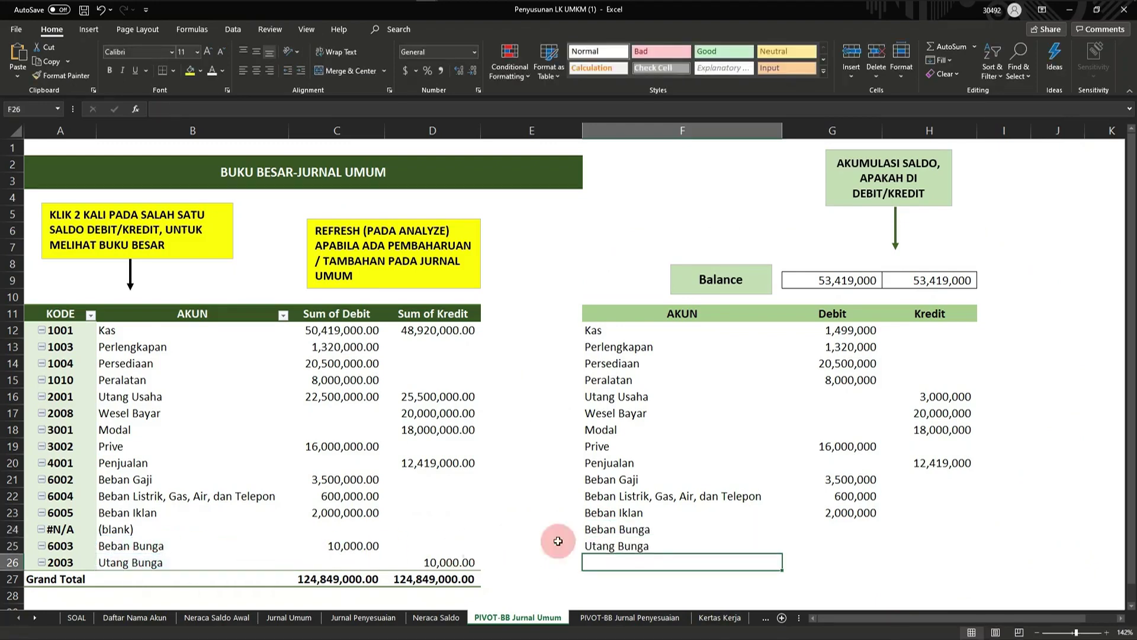
# - Link G24 to the pivot's Beban Bunga debit amount in C25 and H25 to the Utang Bunga credit amount in D26
pyautogui.write('=')
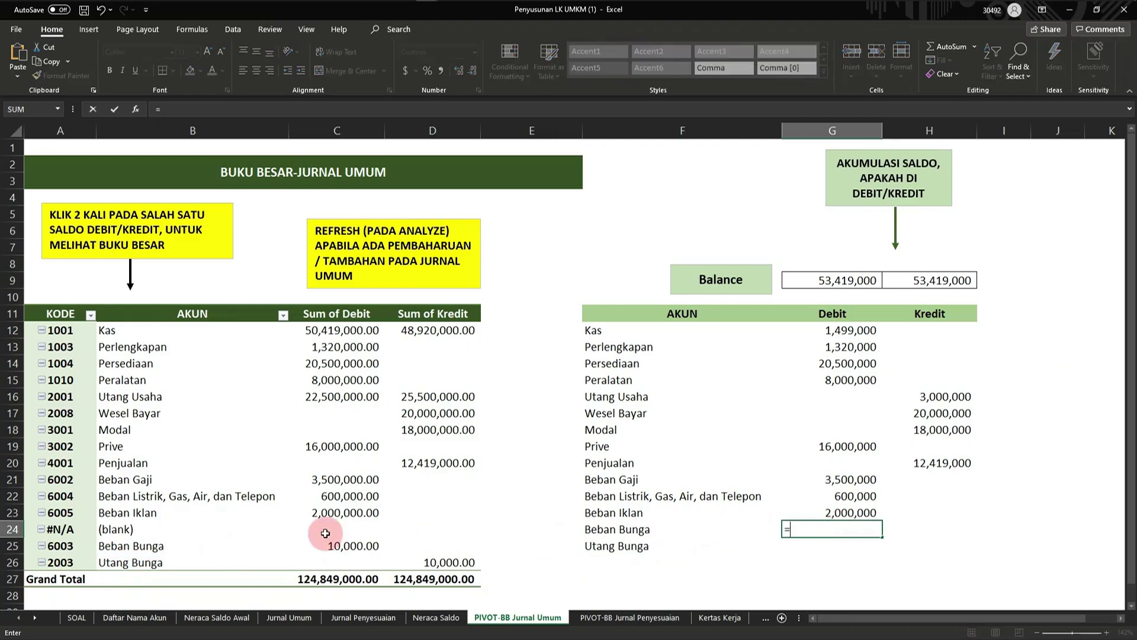
pyautogui.click(341, 546)
pyautogui.press('Return')
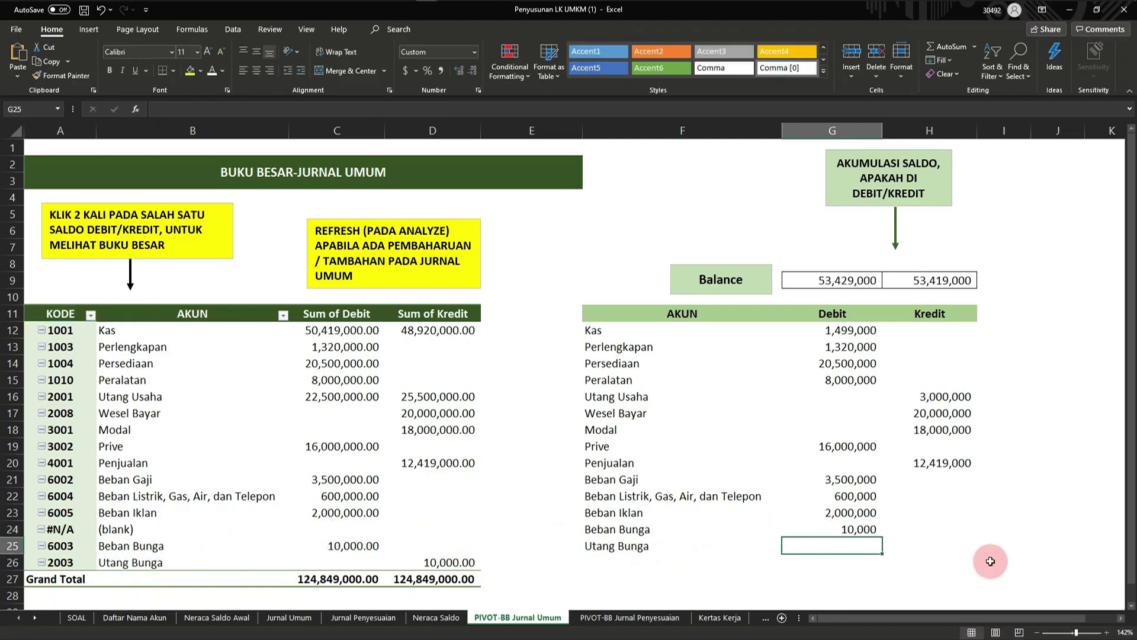
pyautogui.click(924, 546)
pyautogui.write('=')
pyautogui.click(453, 563)
pyautogui.press('Return')
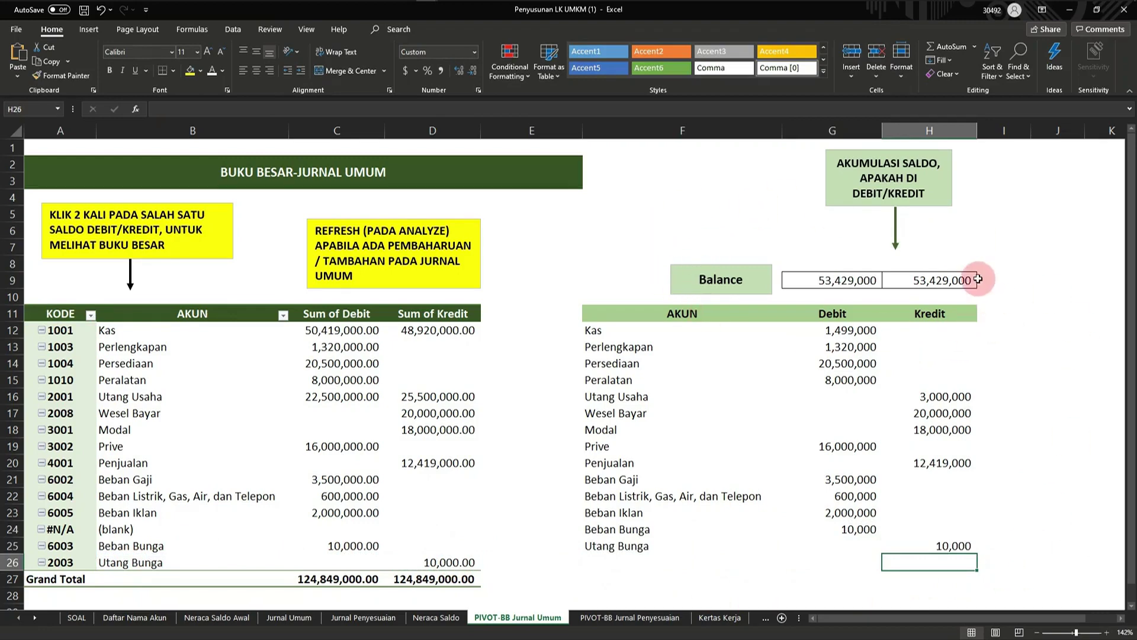
# - Examine the PIVOT-BB Jurnal Penyesuaian sheet and the Kertas Kerja worksheet's account list, Saldo Awal total and Laba/Rugi row
pyautogui.click(650, 618)
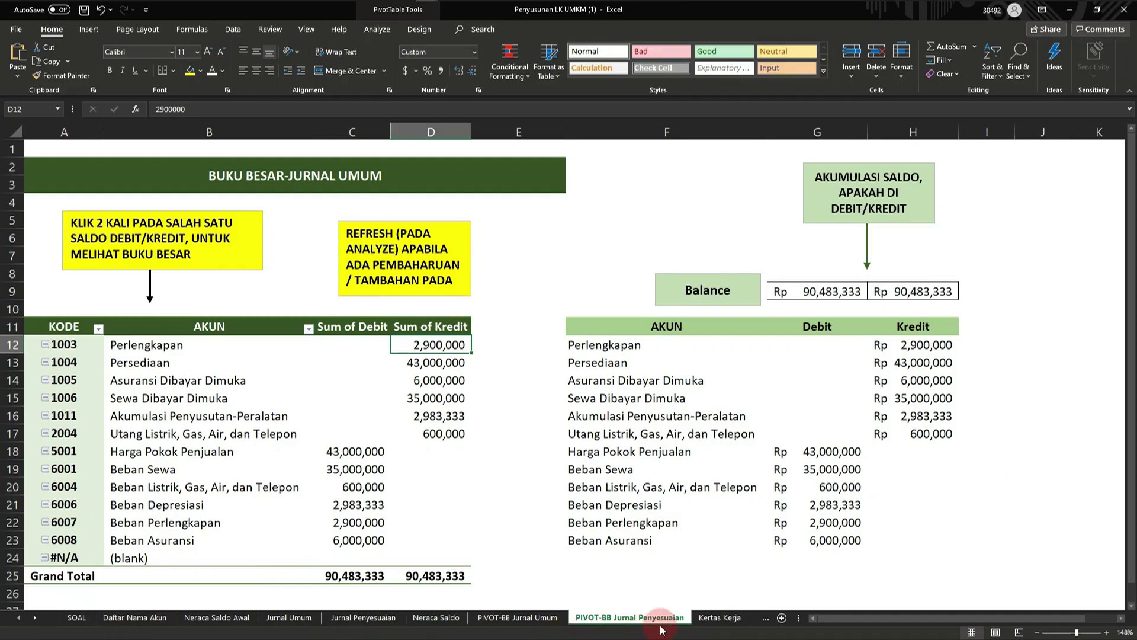
pyautogui.click(708, 618)
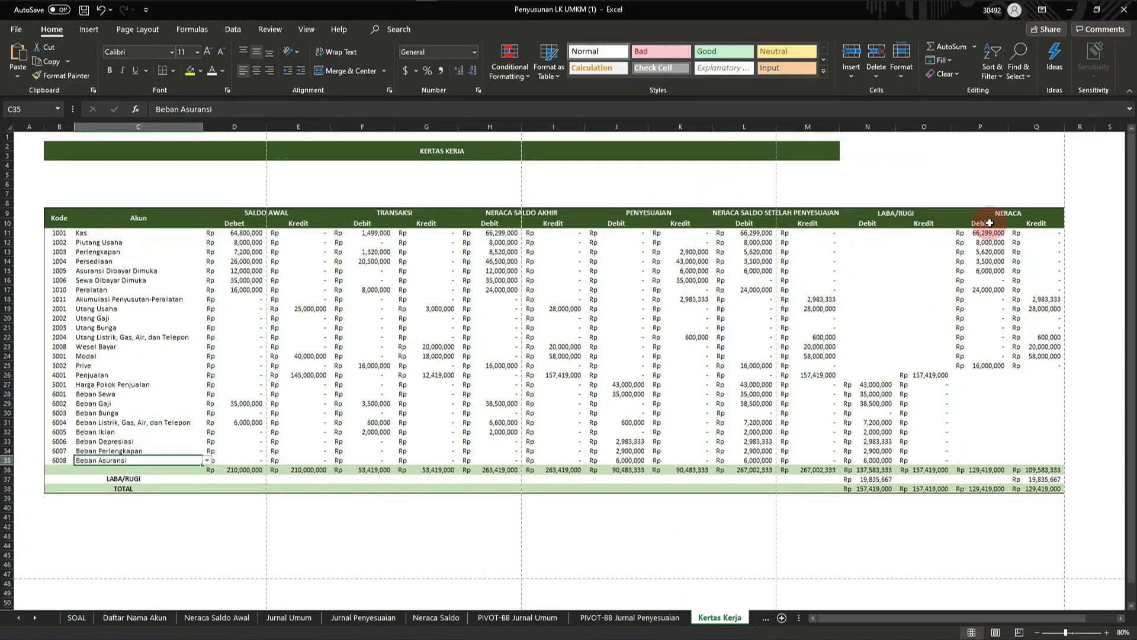
pyautogui.click(167, 235)
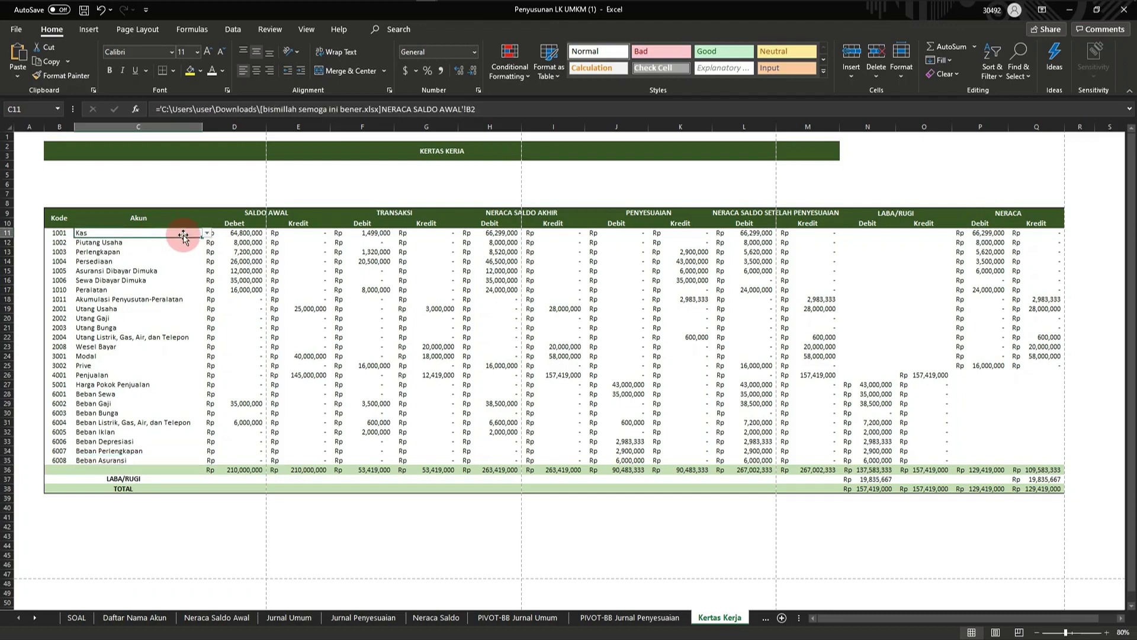
pyautogui.click(207, 234)
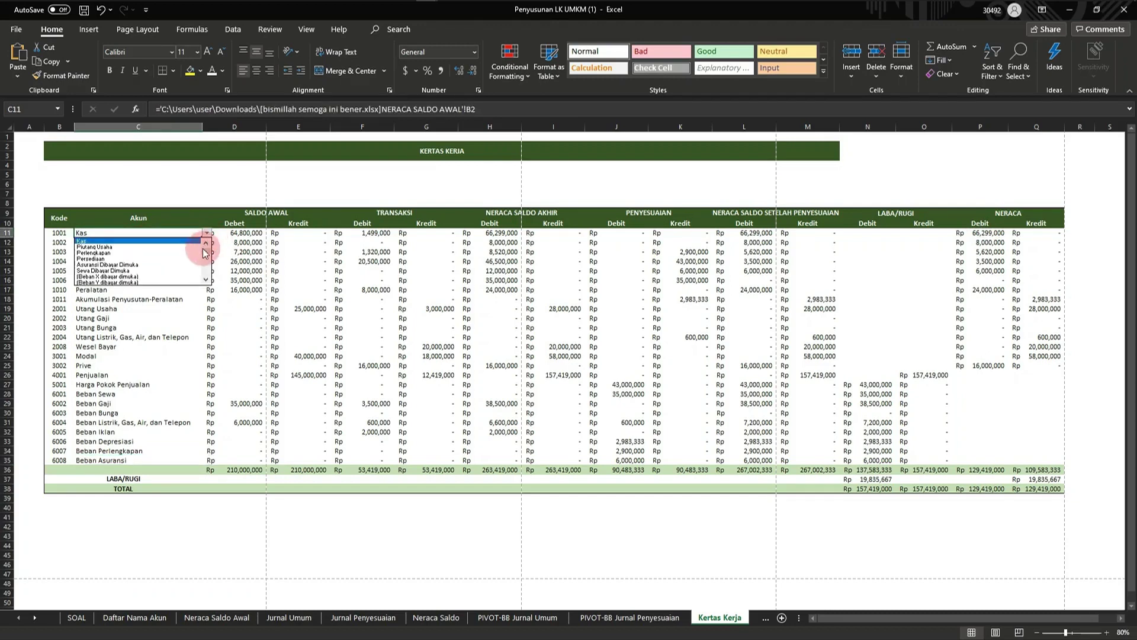
pyautogui.click(207, 271)
pyautogui.moveTo(208, 268); pyautogui.dragTo(207, 243)
pyautogui.click(208, 233)
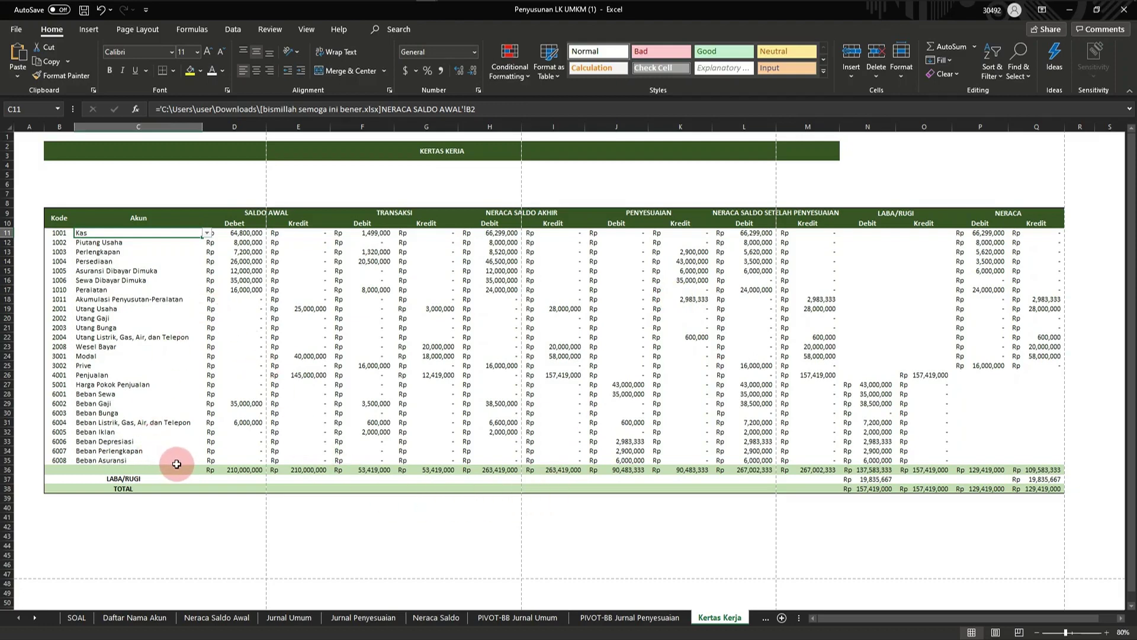
pyautogui.click(250, 470)
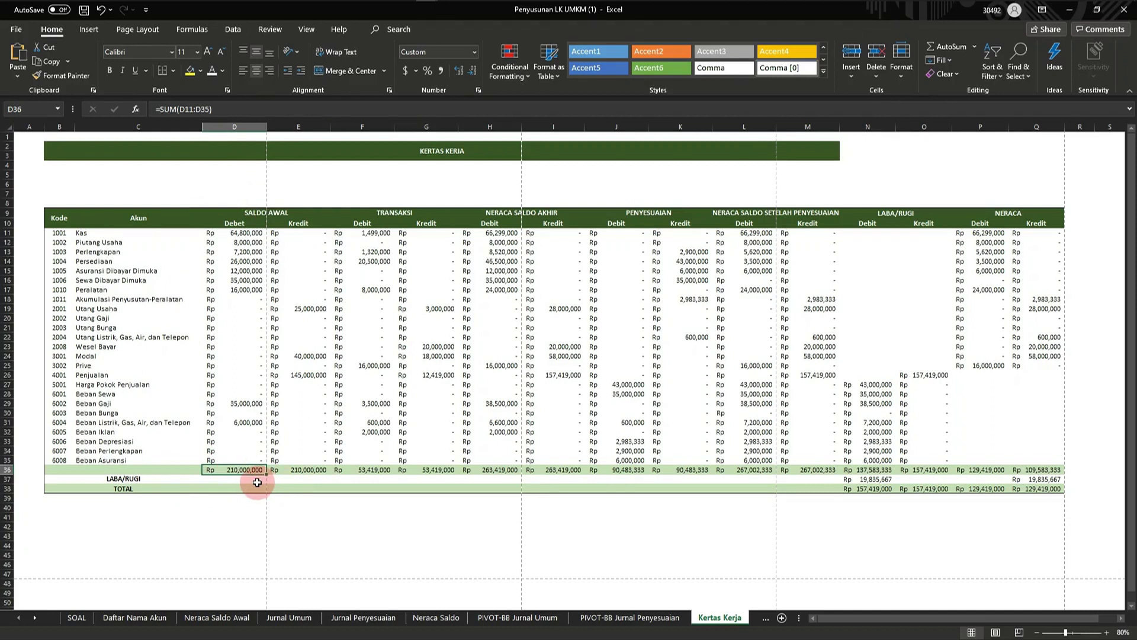
pyautogui.click(863, 481)
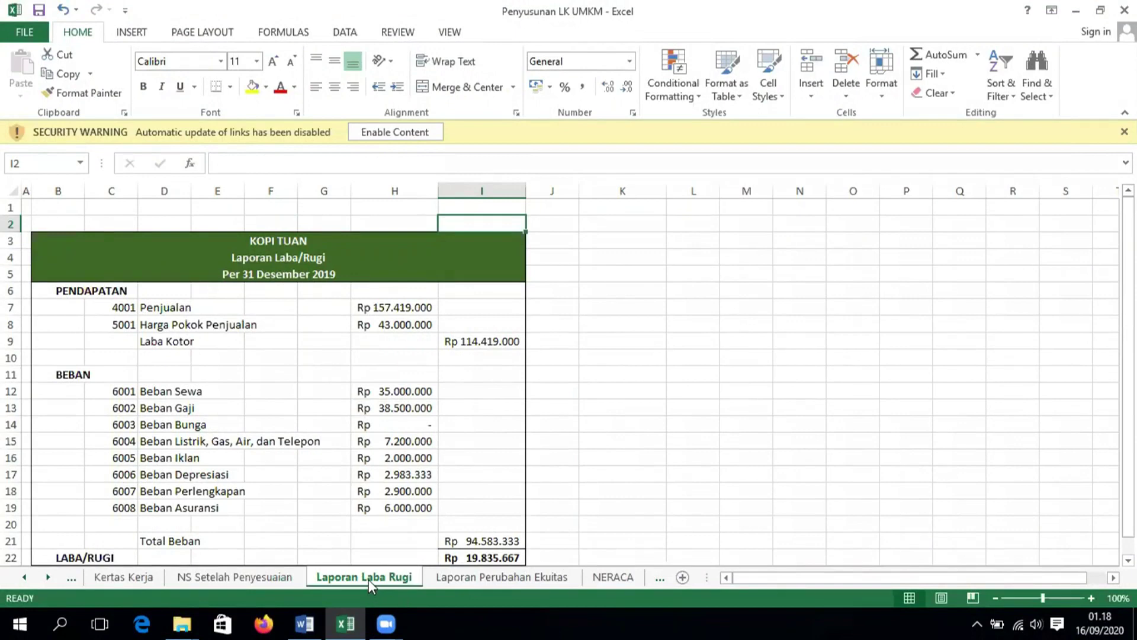
# - Review the Laporan Laba Rugi, Laporan Perubahan Ekuitas and NERACA reports alongside the Kertas Kerja and NS Setelah Penyesuaian sheets
pyautogui.click(460, 582)
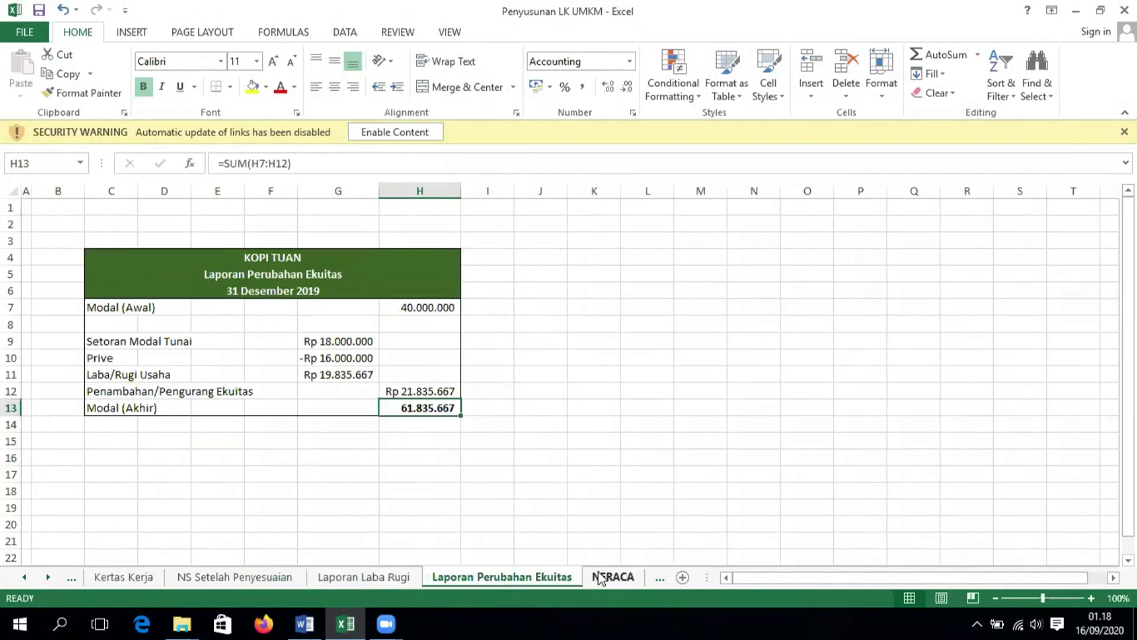
pyautogui.click(600, 578)
pyautogui.click(359, 578)
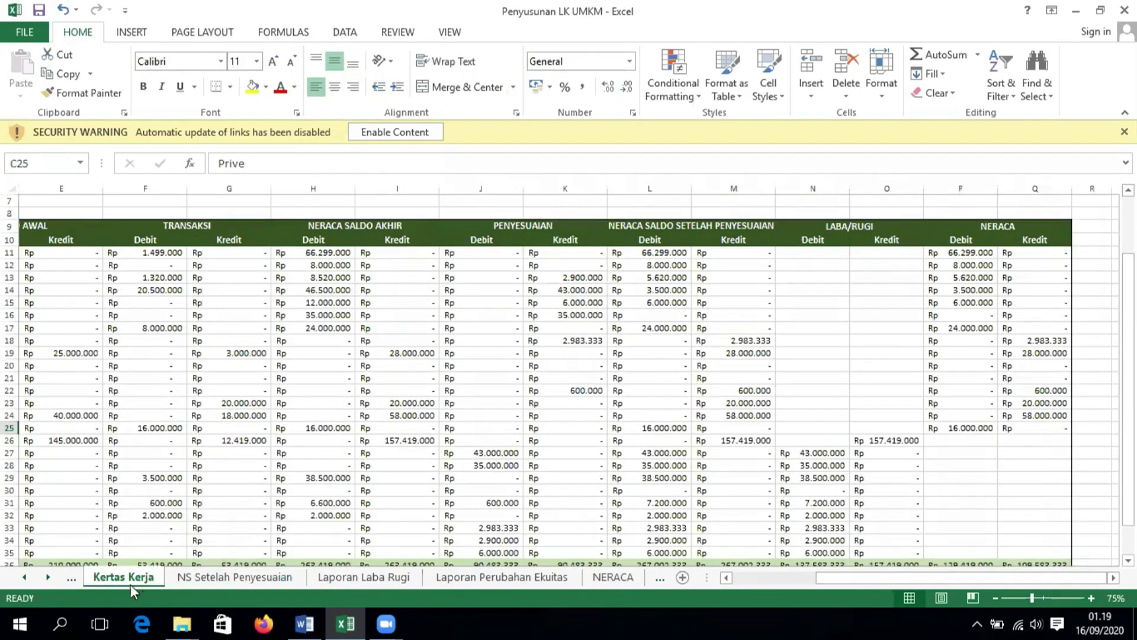
pyautogui.click(177, 583)
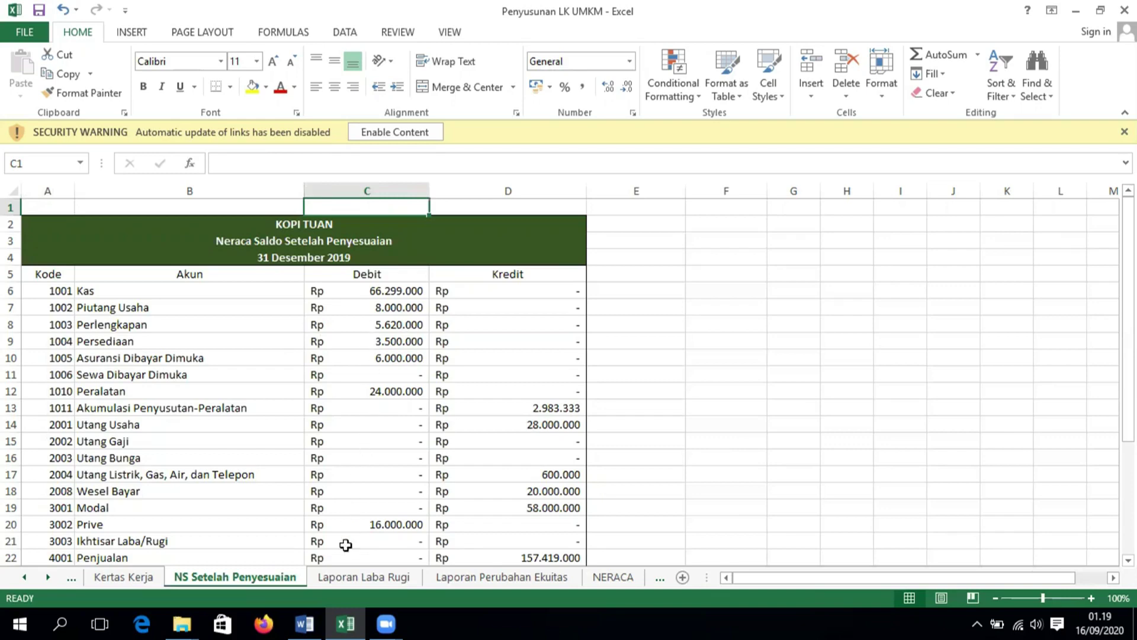
pyautogui.click(361, 580)
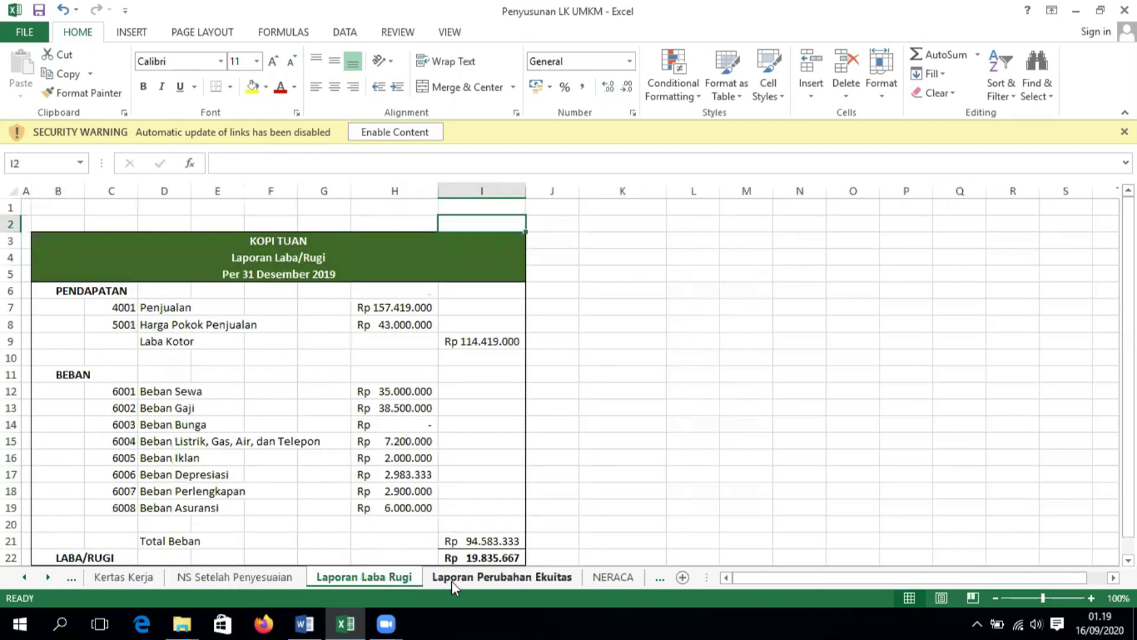
pyautogui.click(550, 576)
pyautogui.click(610, 579)
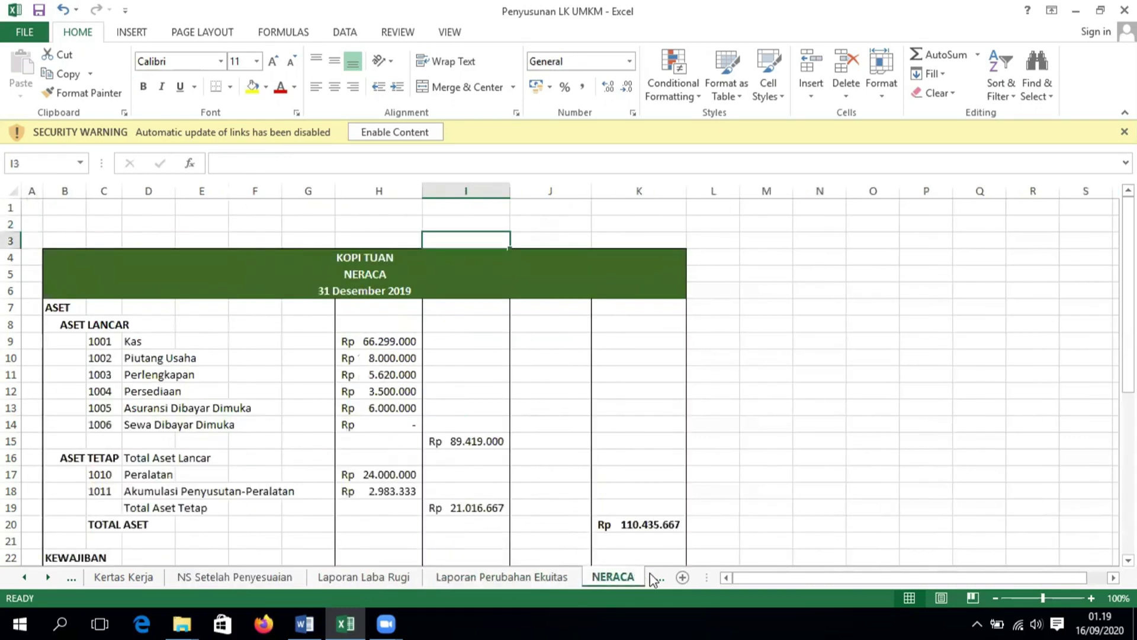
# - Examine the Jurnal Penutup entry that closes Penjualan to Ikhtisar Laba/Rugi, including the formulas behind its debit and credit amounts
pyautogui.click(653, 579)
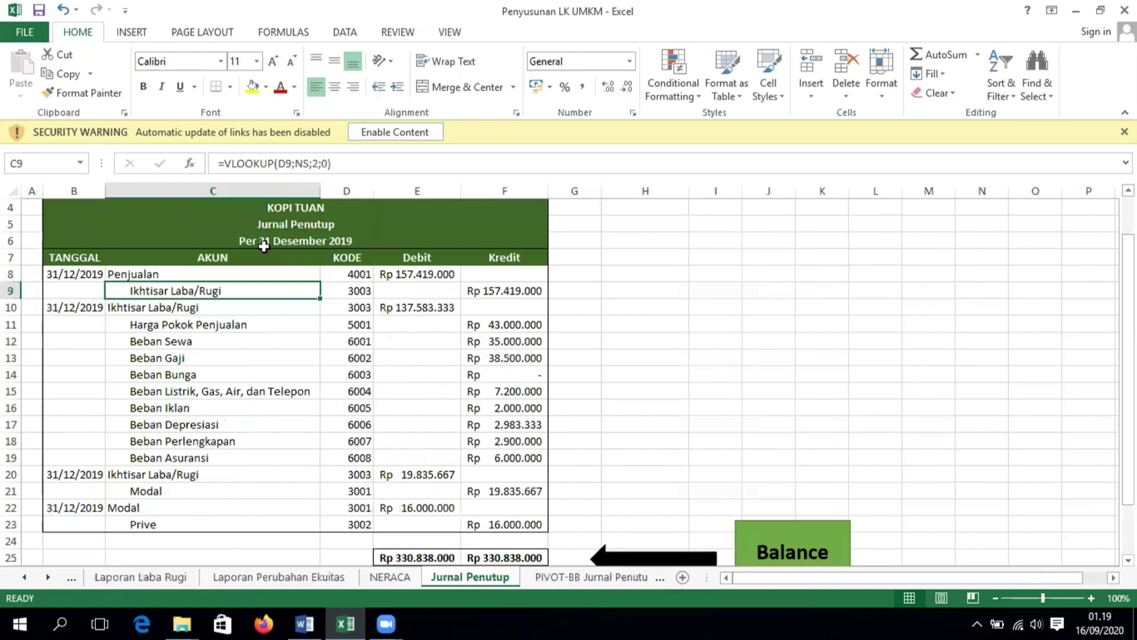
pyautogui.click(210, 274)
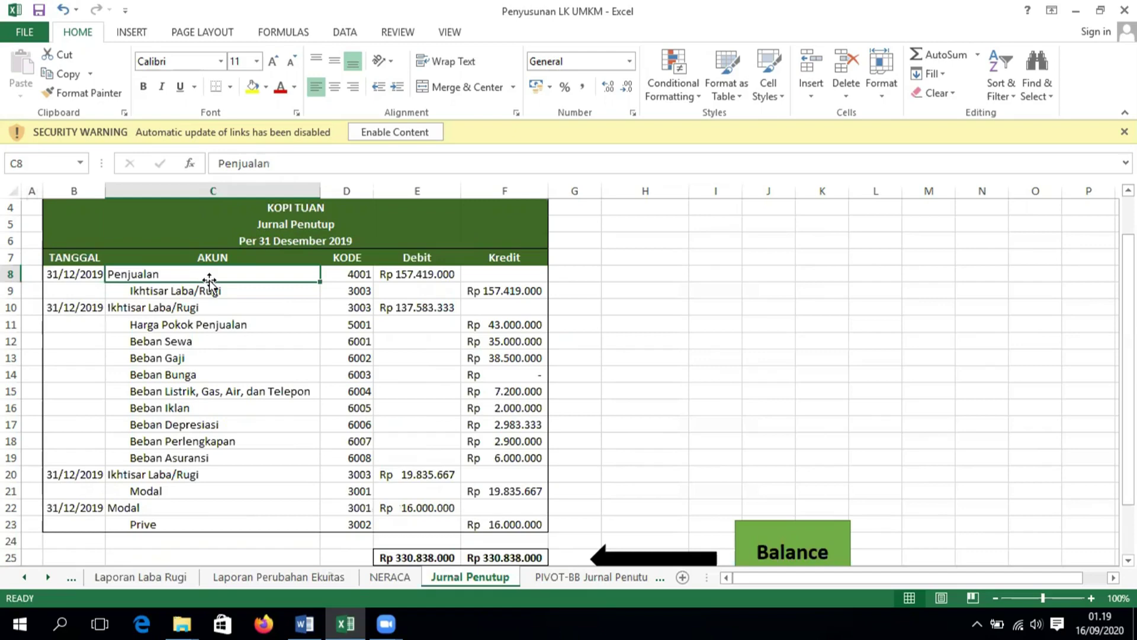
pyautogui.click(174, 289)
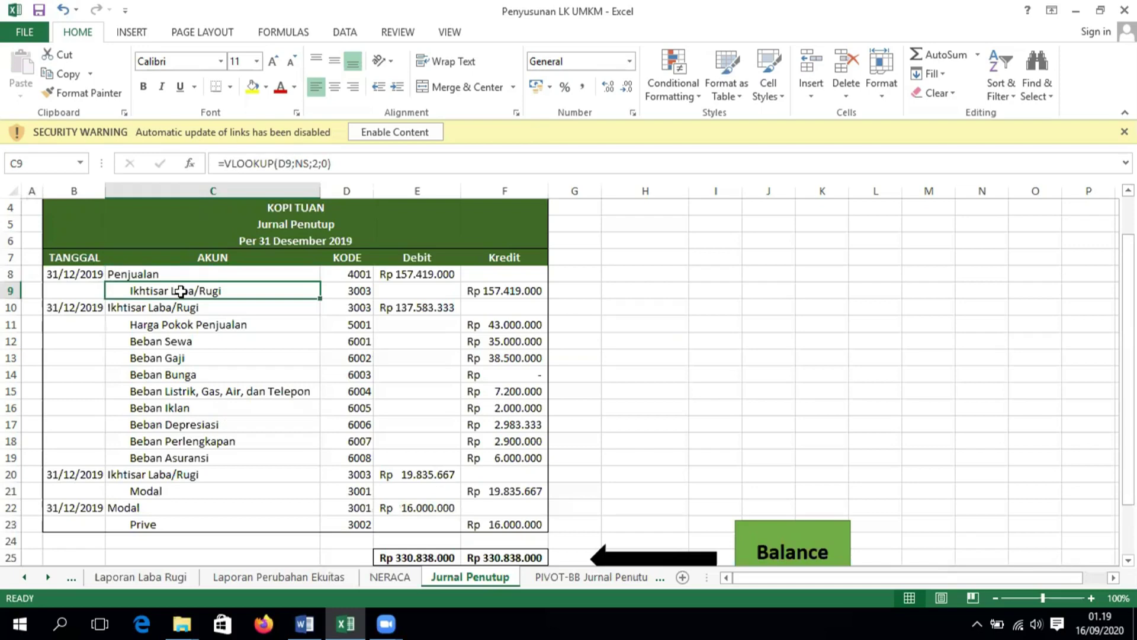
pyautogui.click(445, 275)
pyautogui.click(479, 289)
pyautogui.click(432, 272)
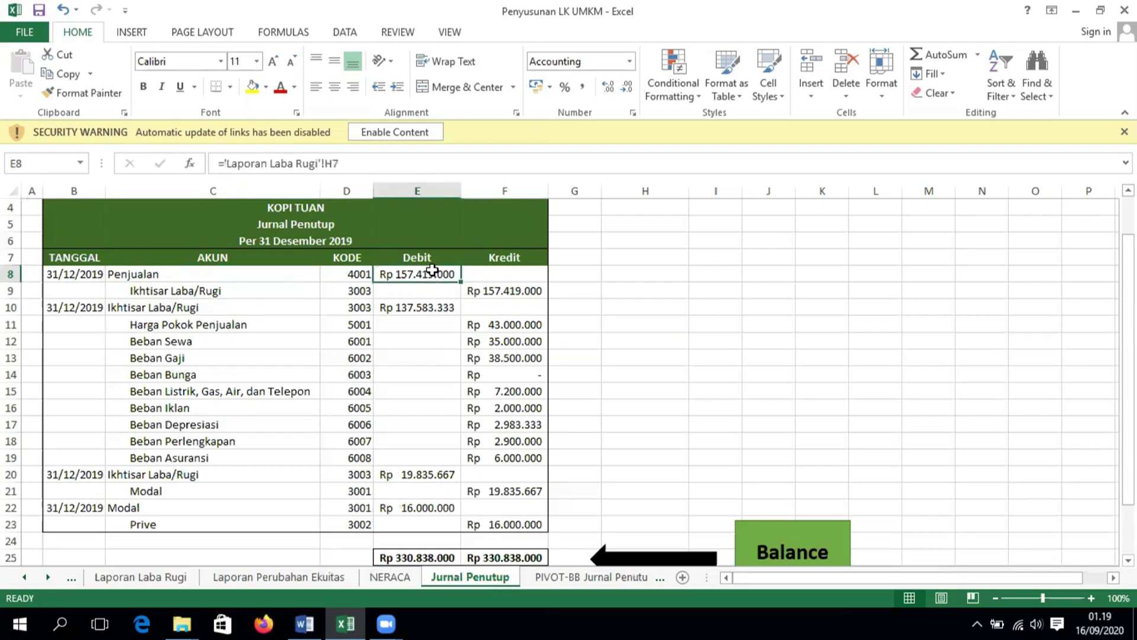
pyautogui.click(473, 290)
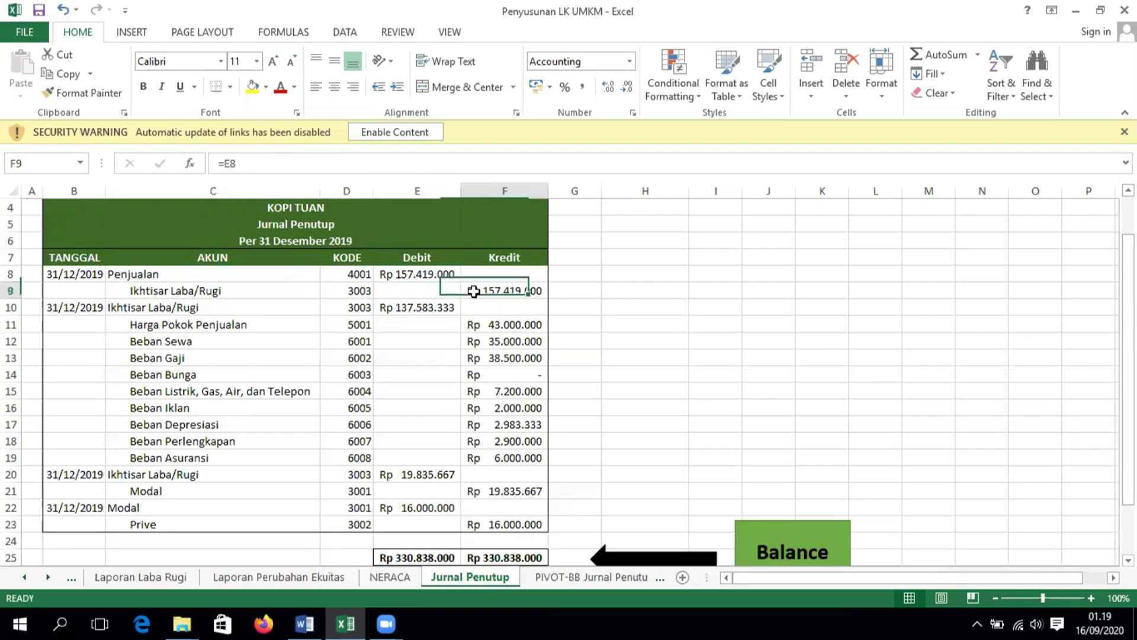
# - Examine the closing entry for Harga Pokok Penjualan and the expense accounts, comparing credits F11:F19 with the Ikhtisar Laba/Rugi debit in E10
pyautogui.click(123, 309)
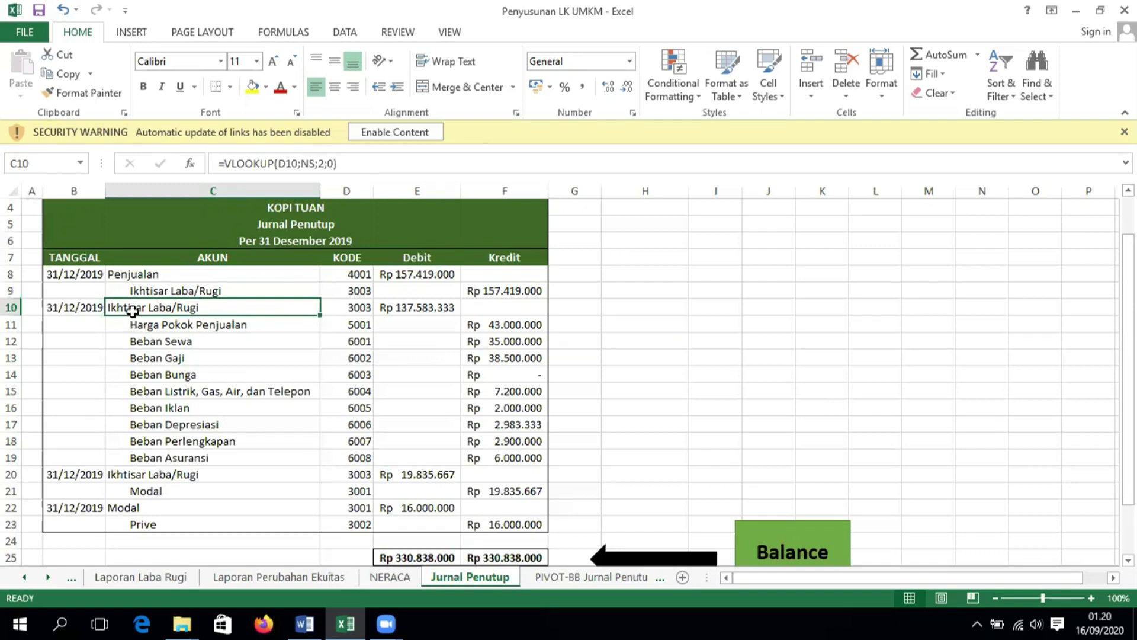
pyautogui.click(157, 323)
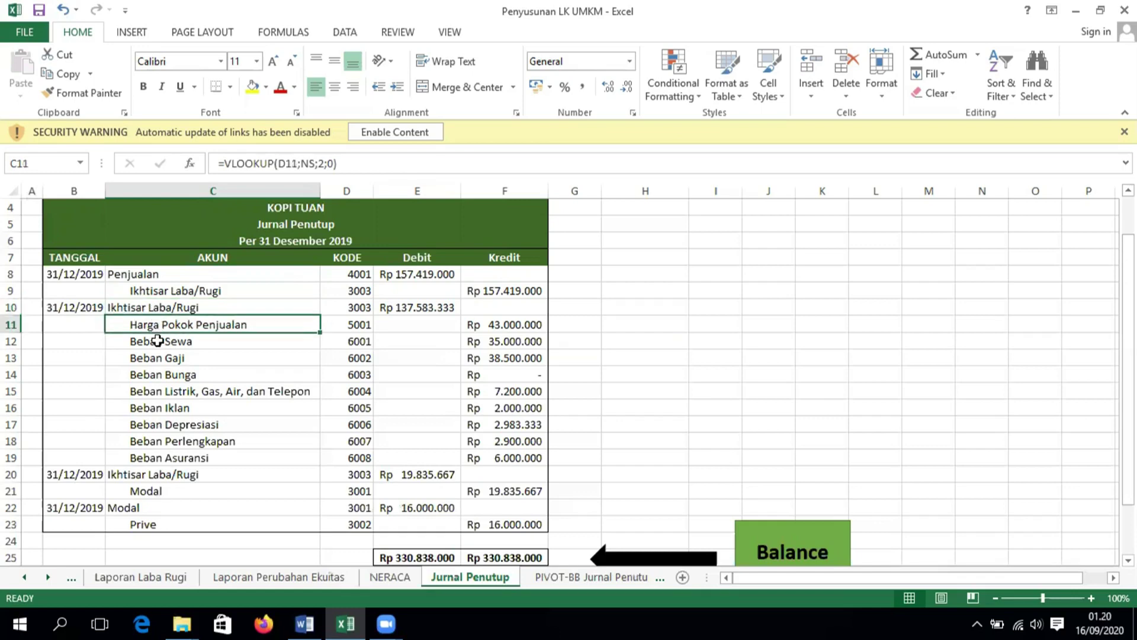
pyautogui.click(156, 341)
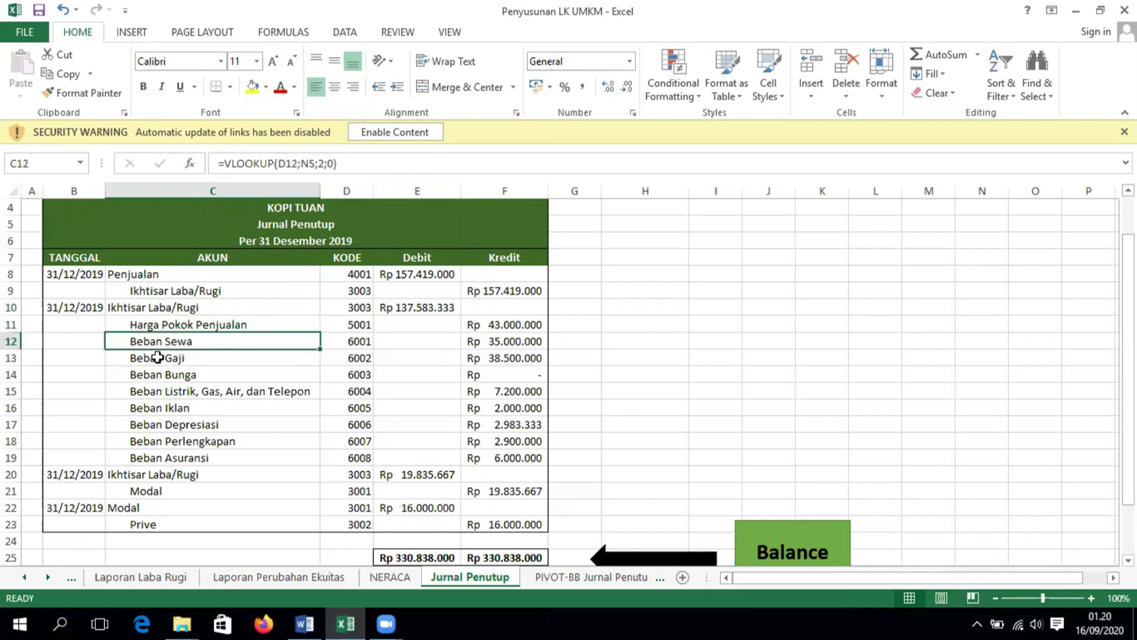
pyautogui.click(157, 358)
pyautogui.click(157, 374)
pyautogui.click(145, 393)
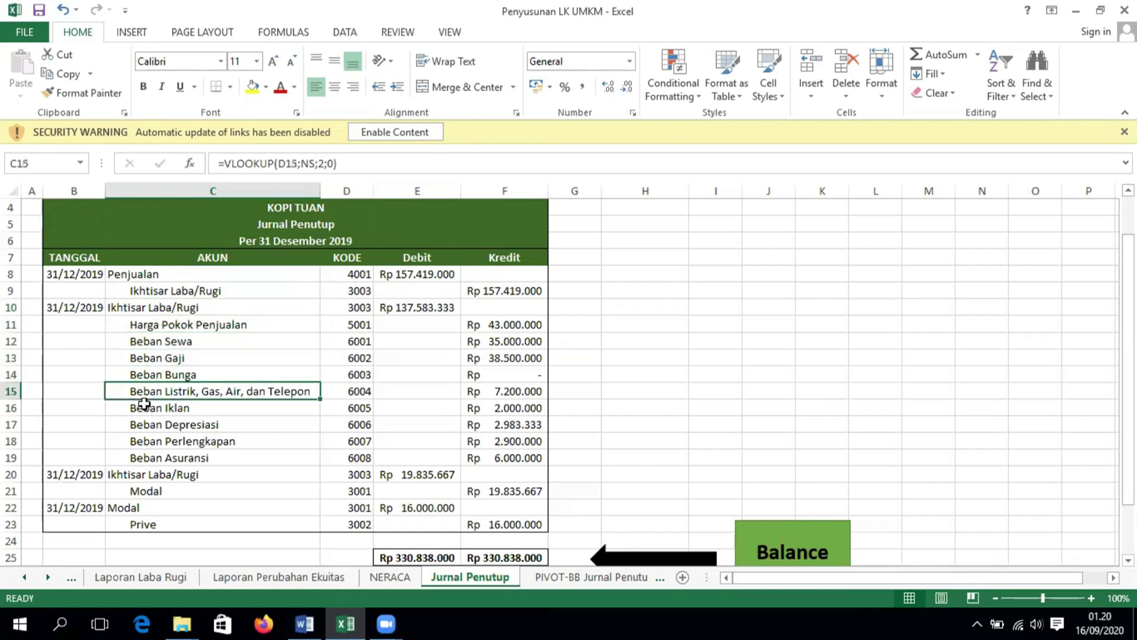
pyautogui.click(144, 404)
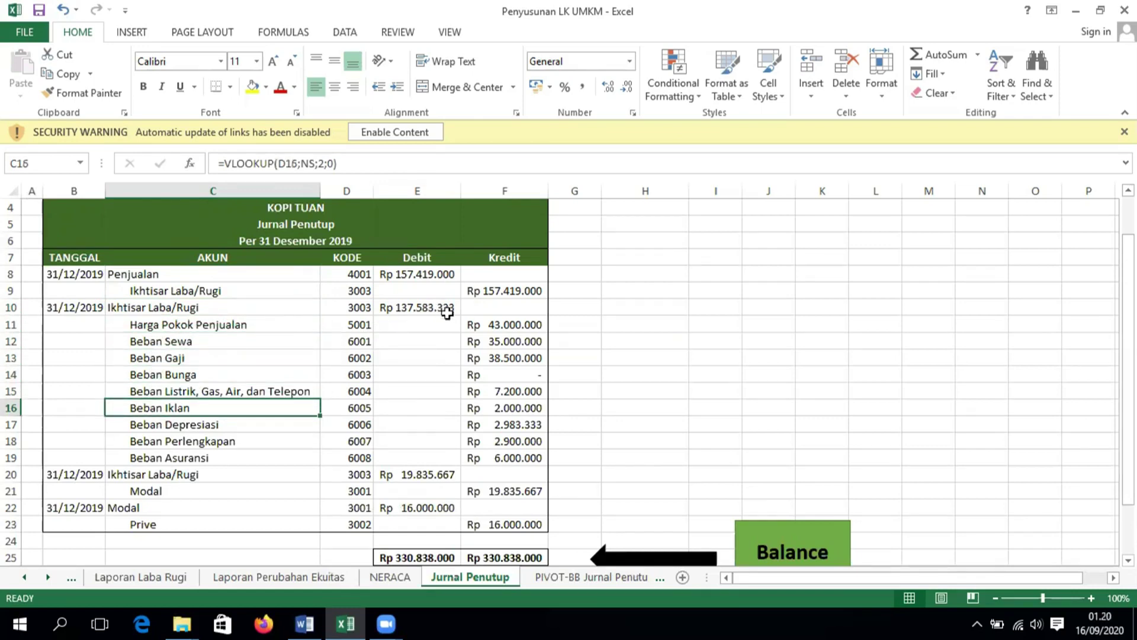
pyautogui.click(482, 324)
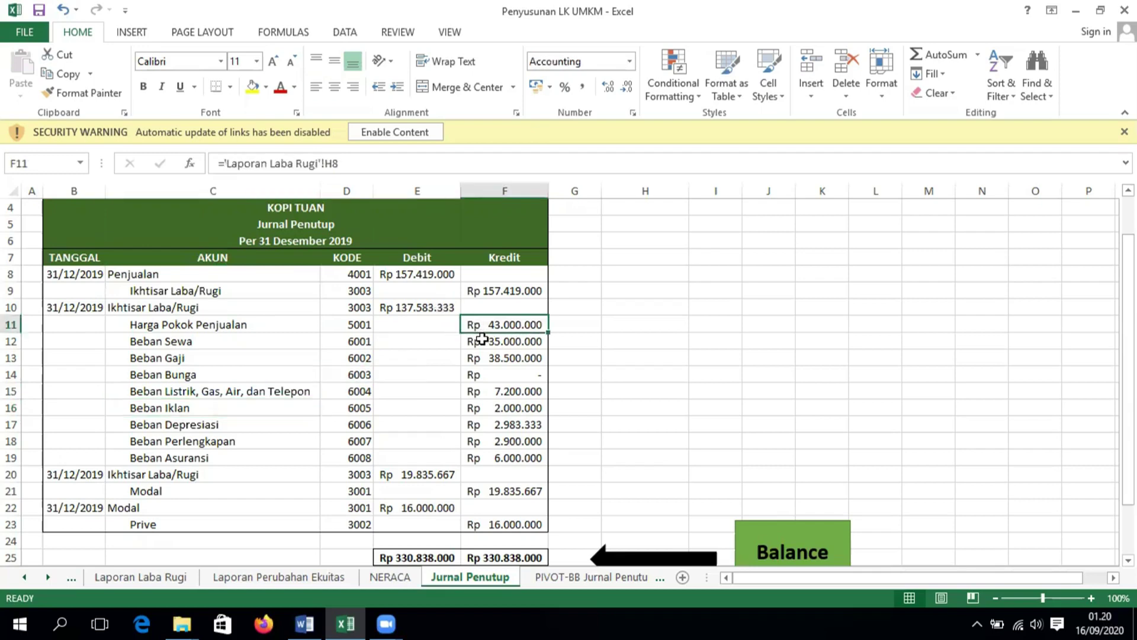
pyautogui.click(483, 339)
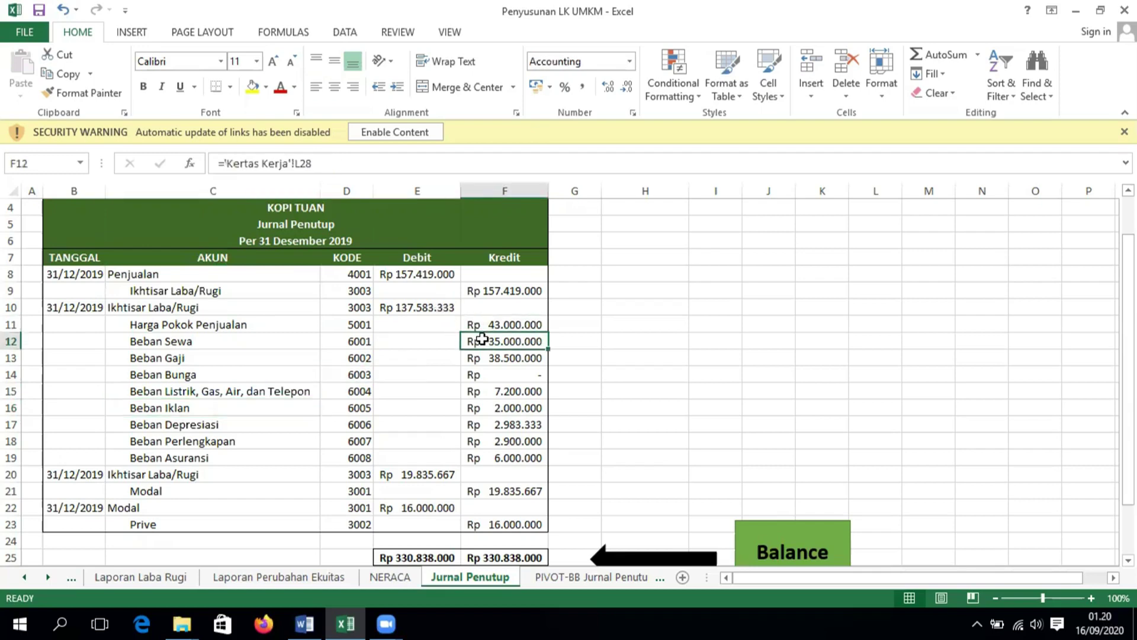
pyautogui.moveTo(492, 326); pyautogui.dragTo(483, 456)
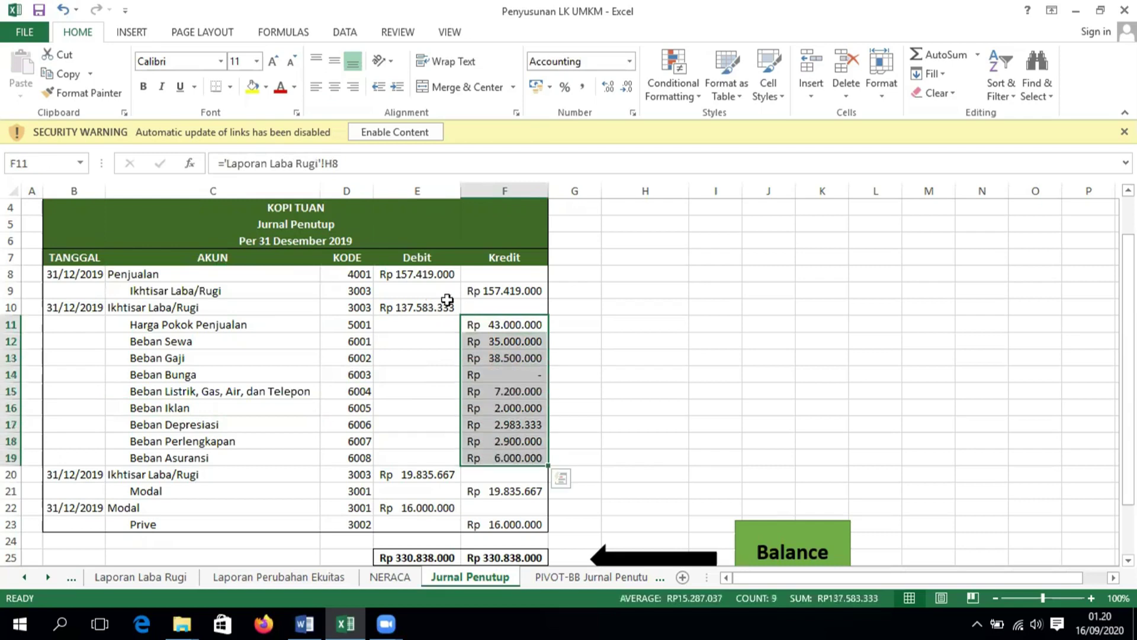
pyautogui.click(407, 307)
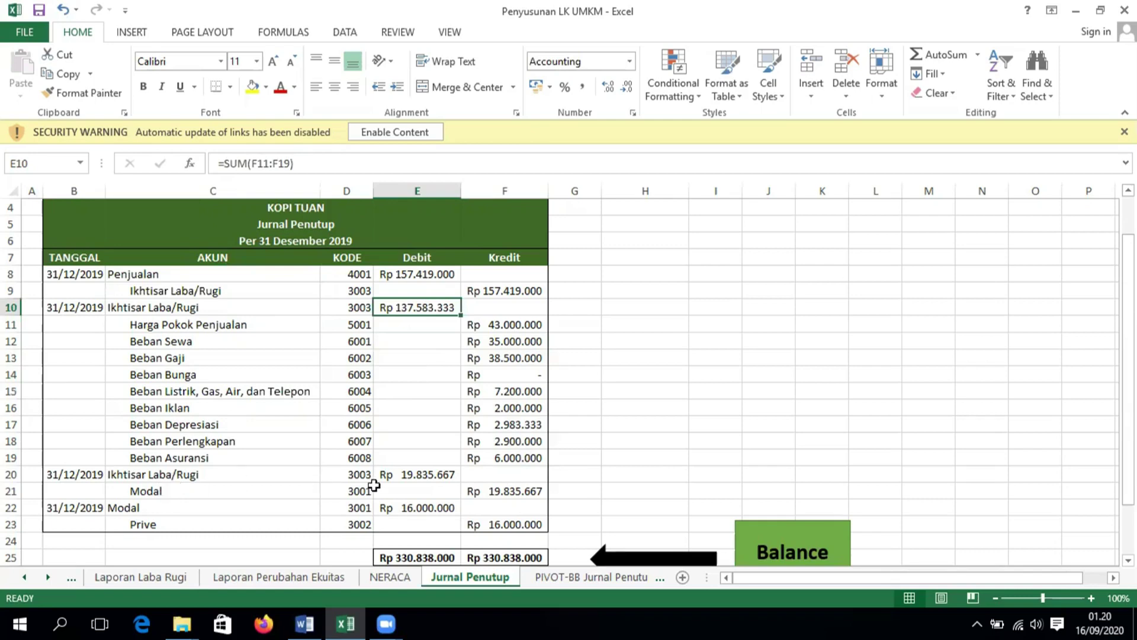
# - Examine the entries closing Ikhtisar Laba/Rugi to Modal and Prive to Modal, including the source formulas in E20 and E22
pyautogui.click(399, 472)
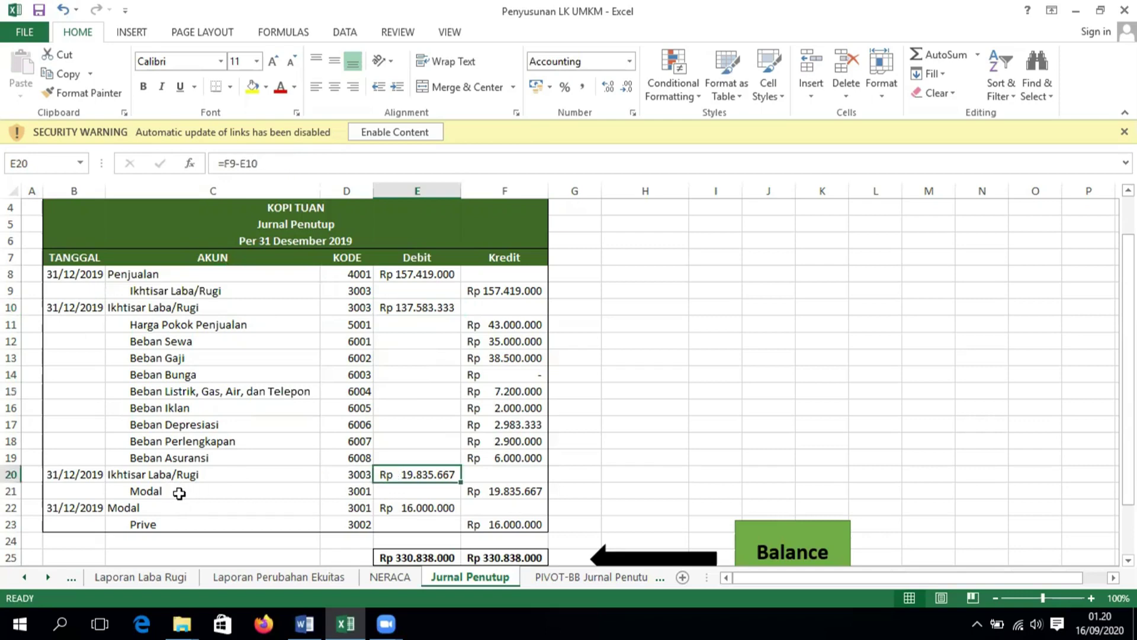
pyautogui.click(131, 475)
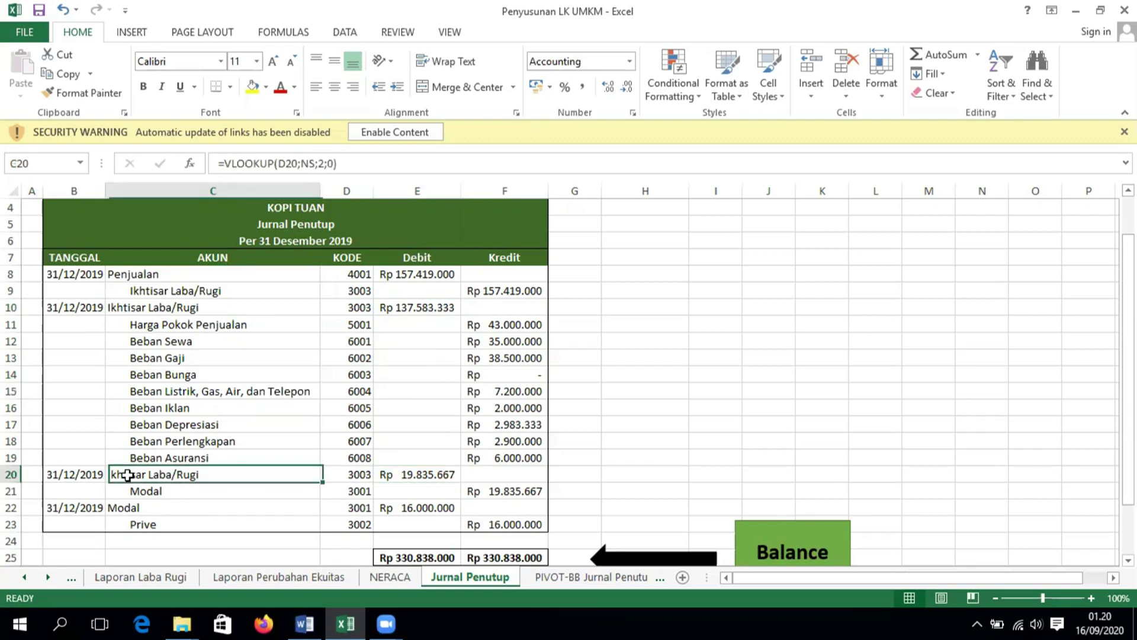
pyautogui.click(142, 495)
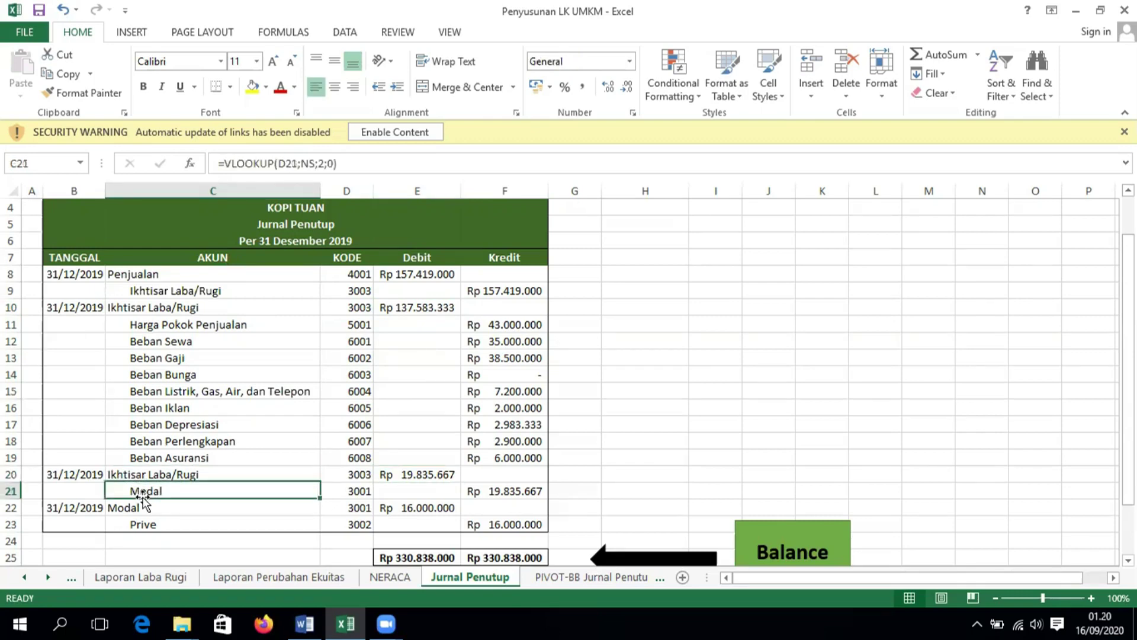
pyautogui.click(404, 475)
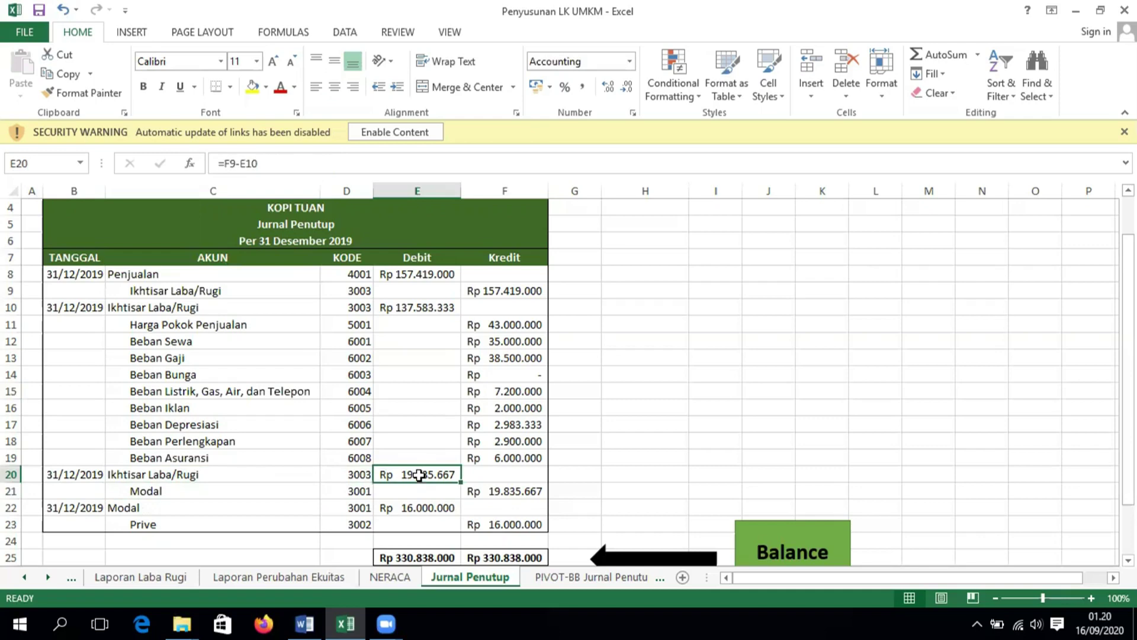
pyautogui.click(148, 512)
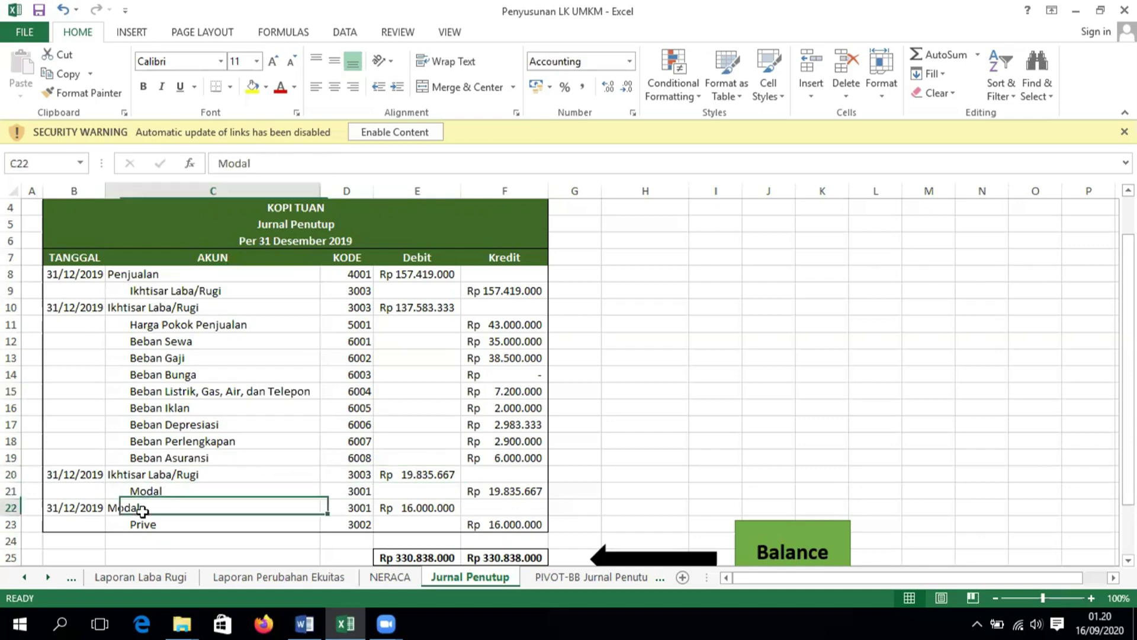
pyautogui.click(147, 525)
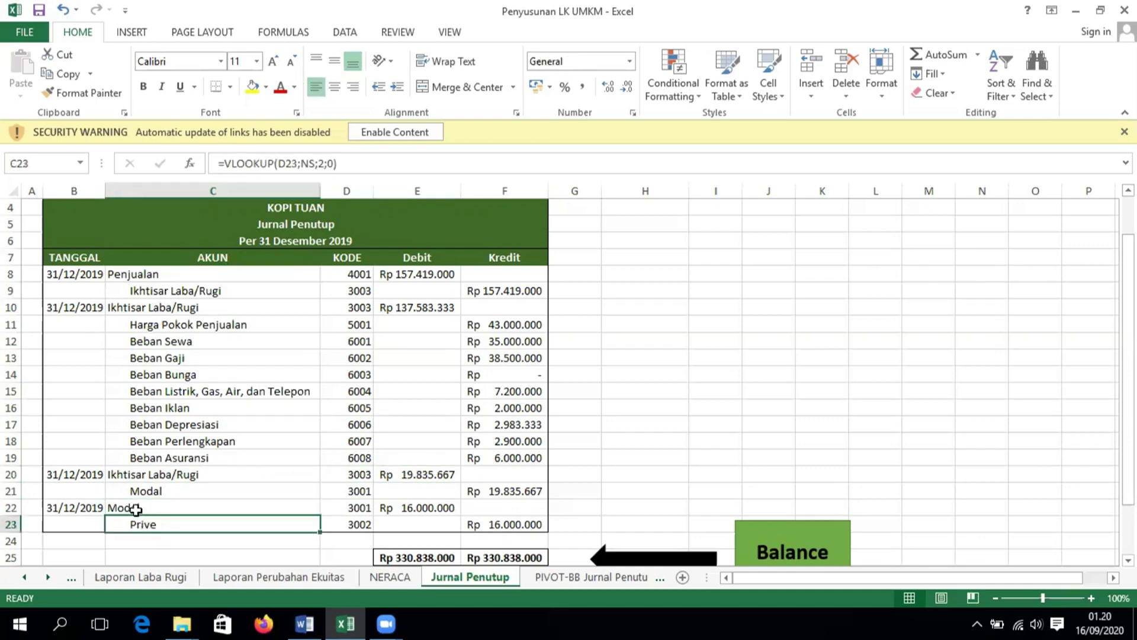
pyautogui.click(135, 507)
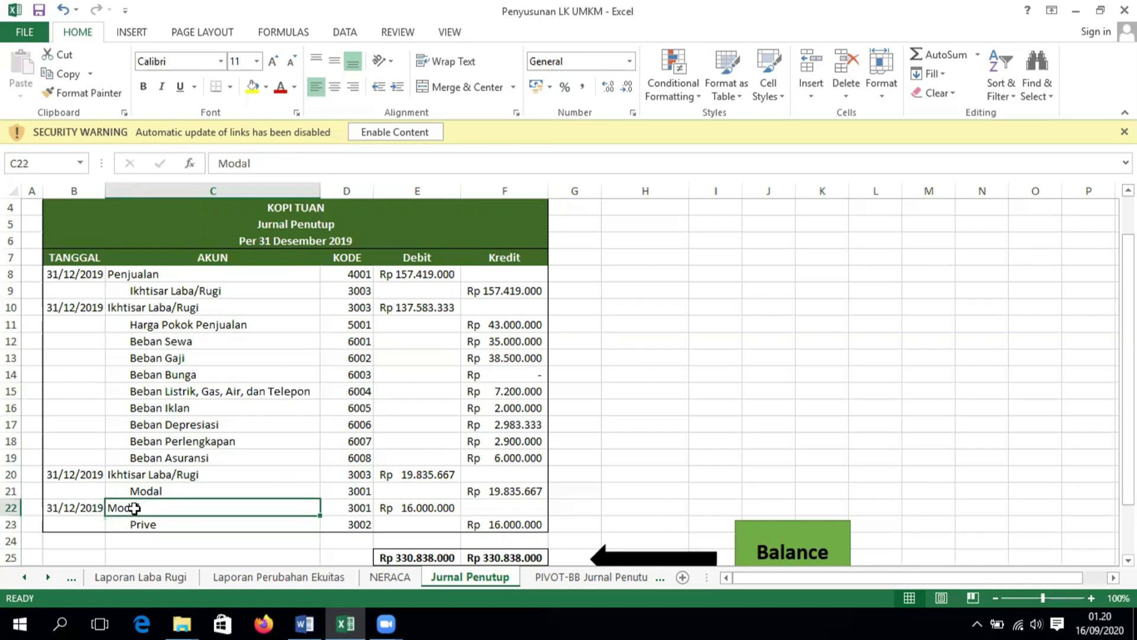
pyautogui.click(138, 523)
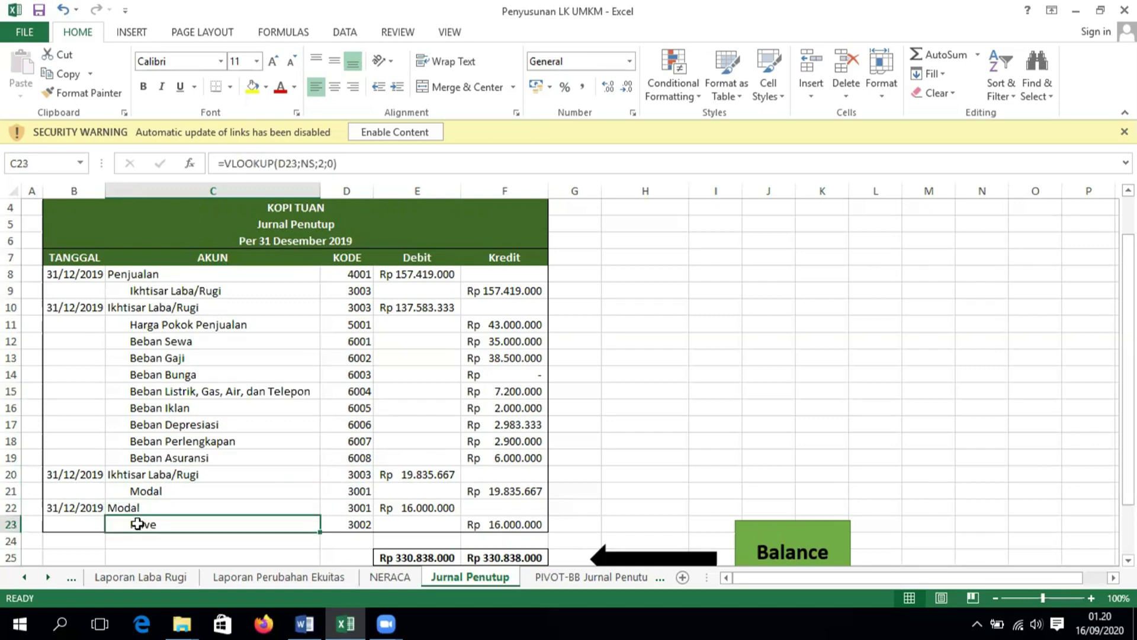
pyautogui.click(396, 509)
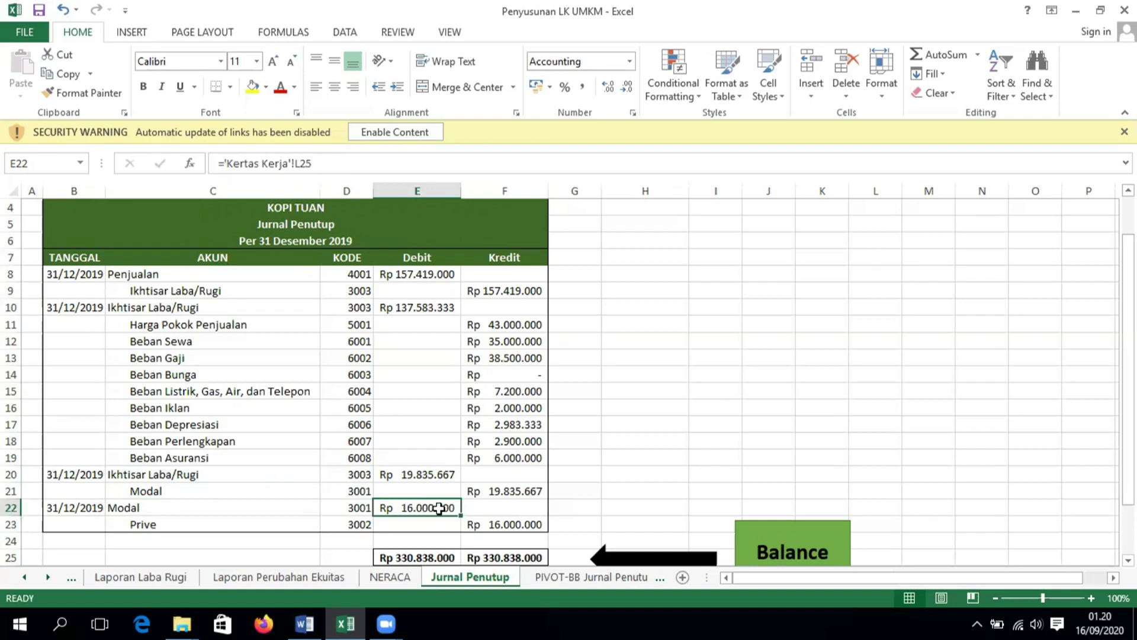
# - Refresh the pivot table on the PIVOT-BB Jurnal Penutup sheet
pyautogui.click(541, 578)
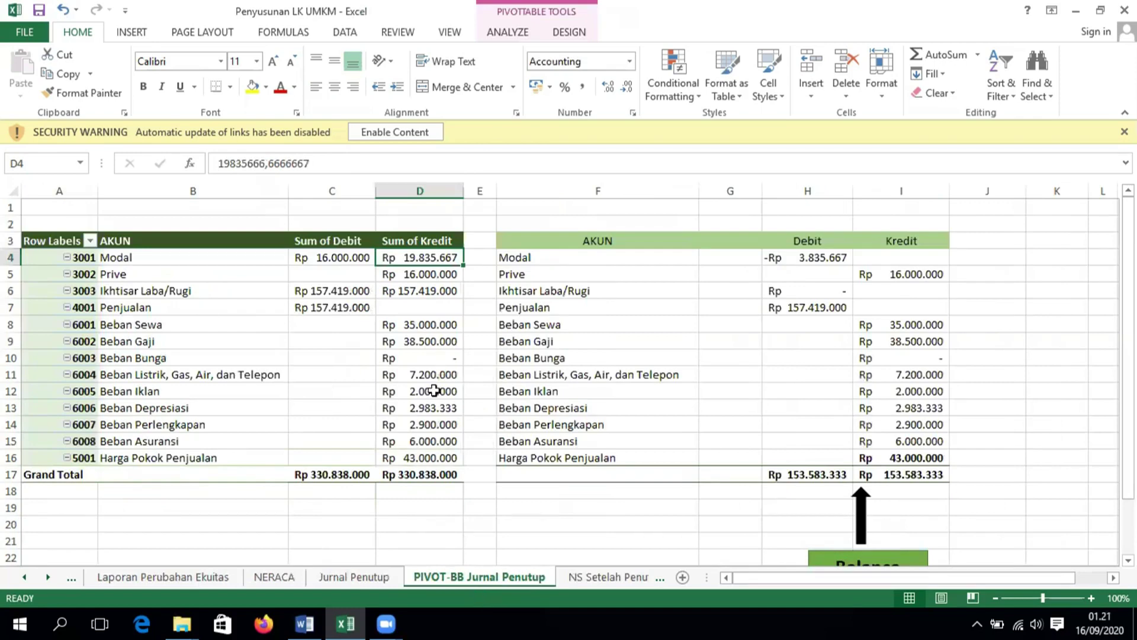
pyautogui.moveTo(390, 257)
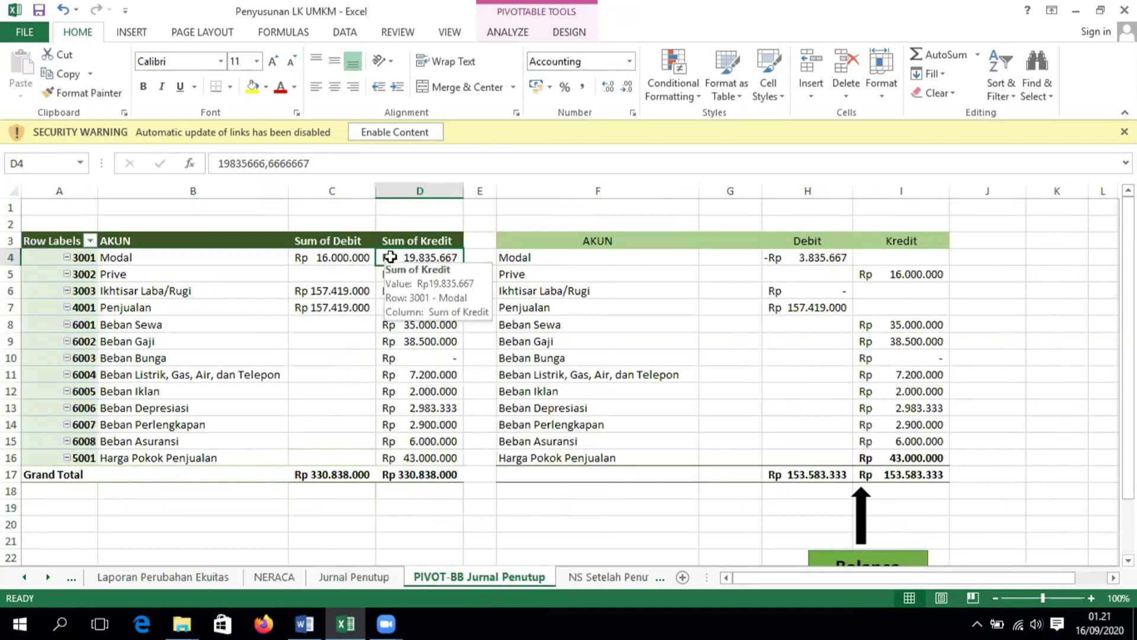
pyautogui.rightClick(391, 257)
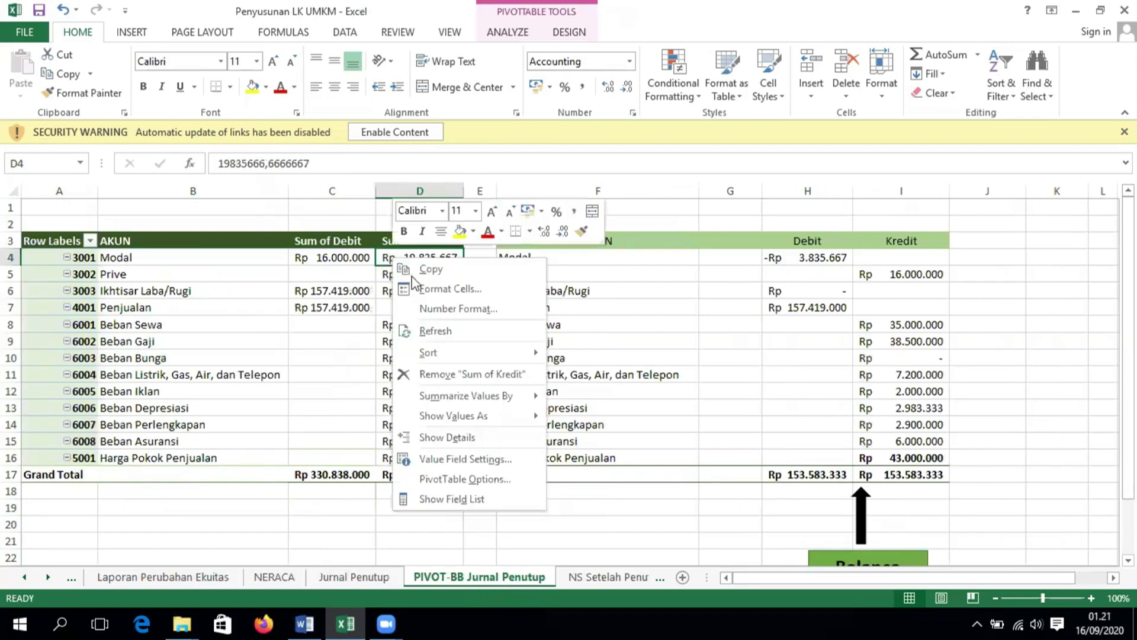
pyautogui.click(436, 332)
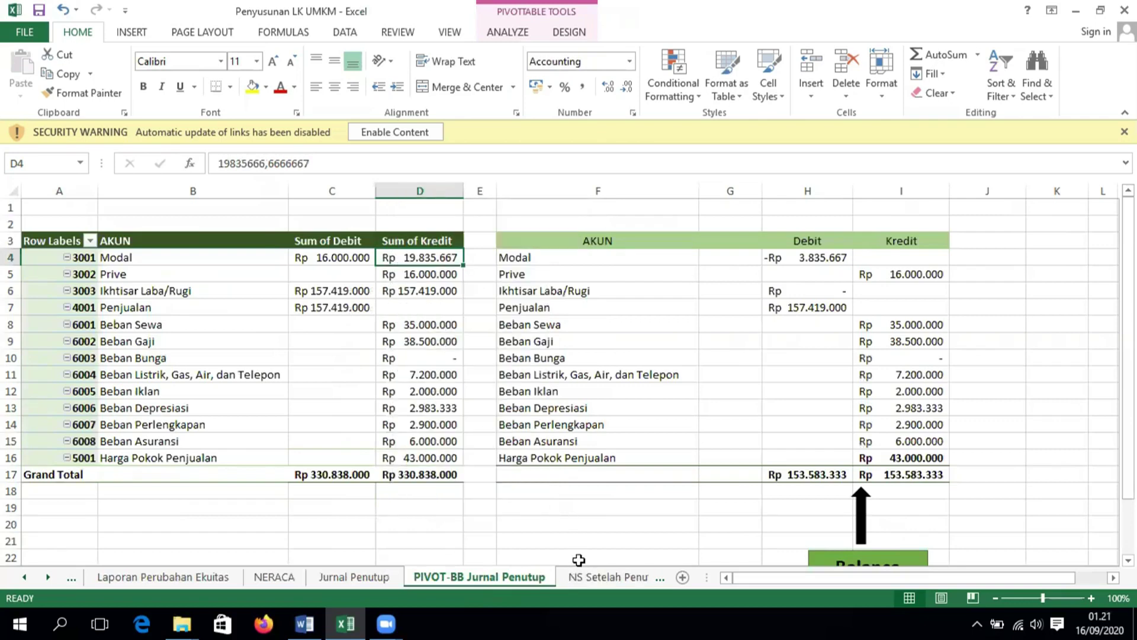
# - Review the NS Setelah Penutupan sheet, checking the source links of the asset, liability and Modal balances and the debit and credit totals
pyautogui.click(582, 578)
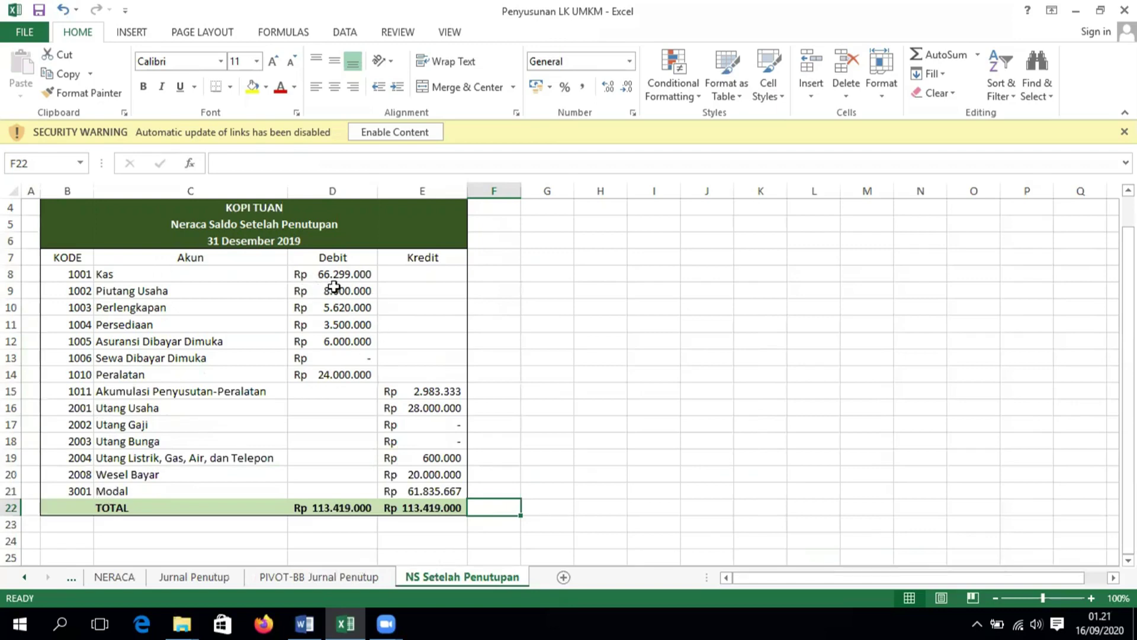
pyautogui.click(348, 274)
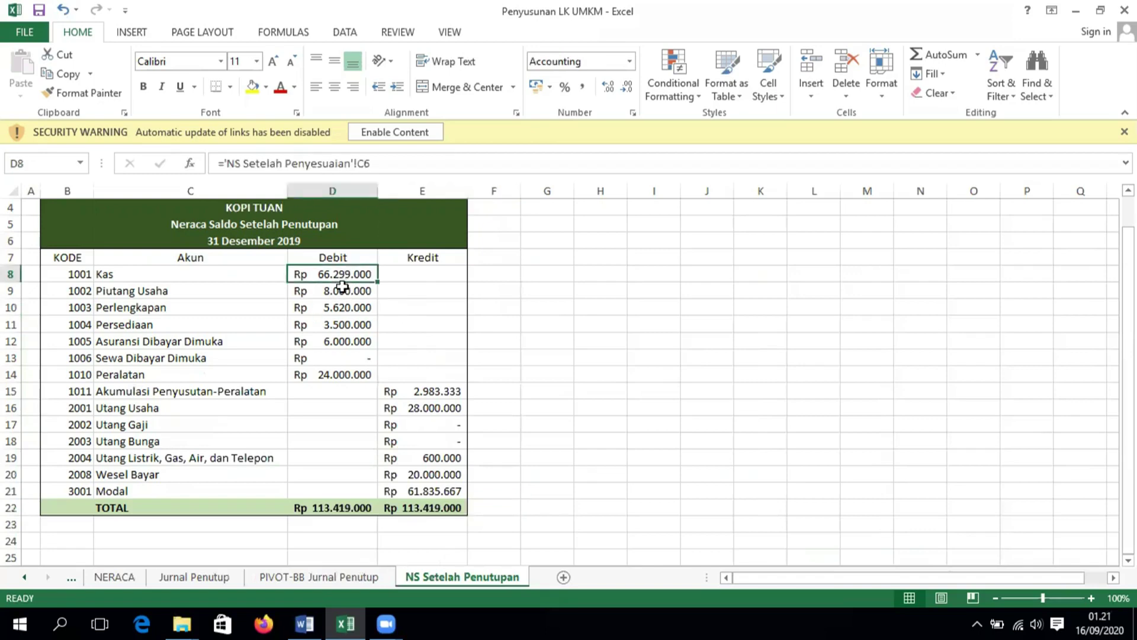
pyautogui.click(343, 290)
pyautogui.click(347, 307)
pyautogui.click(347, 324)
pyautogui.click(348, 341)
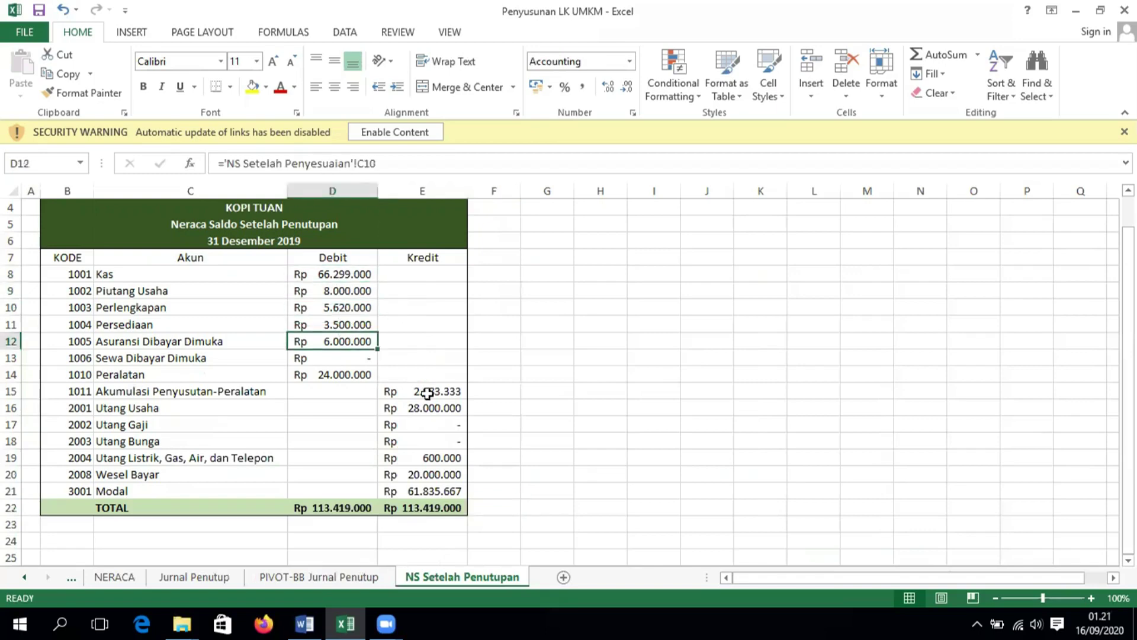
pyautogui.click(422, 392)
pyautogui.click(418, 408)
pyautogui.click(220, 493)
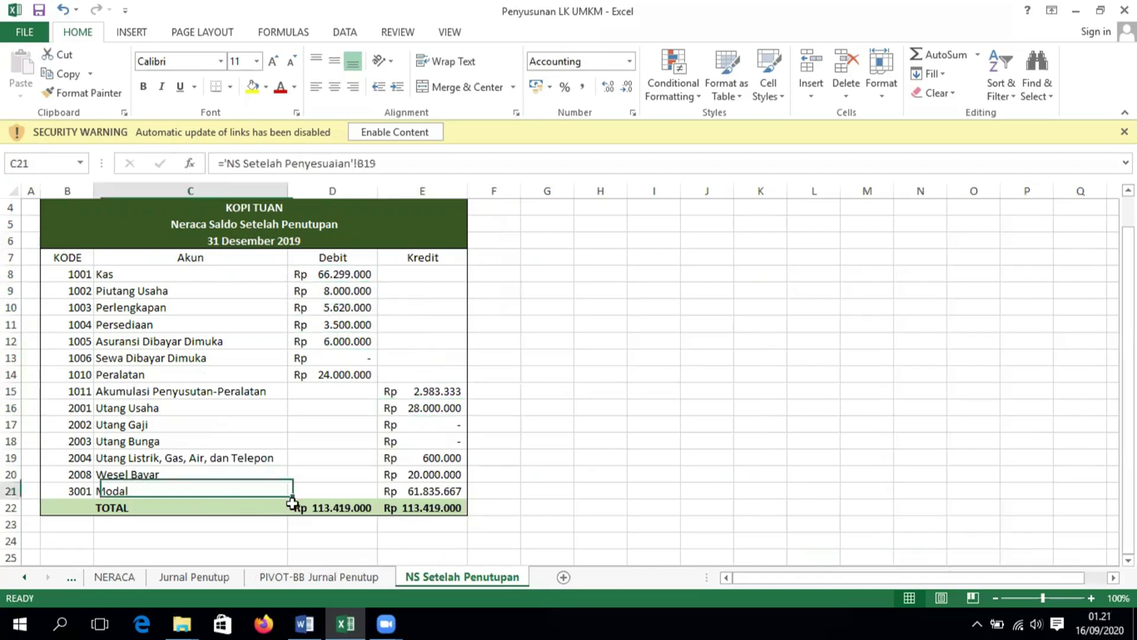
pyautogui.click(395, 491)
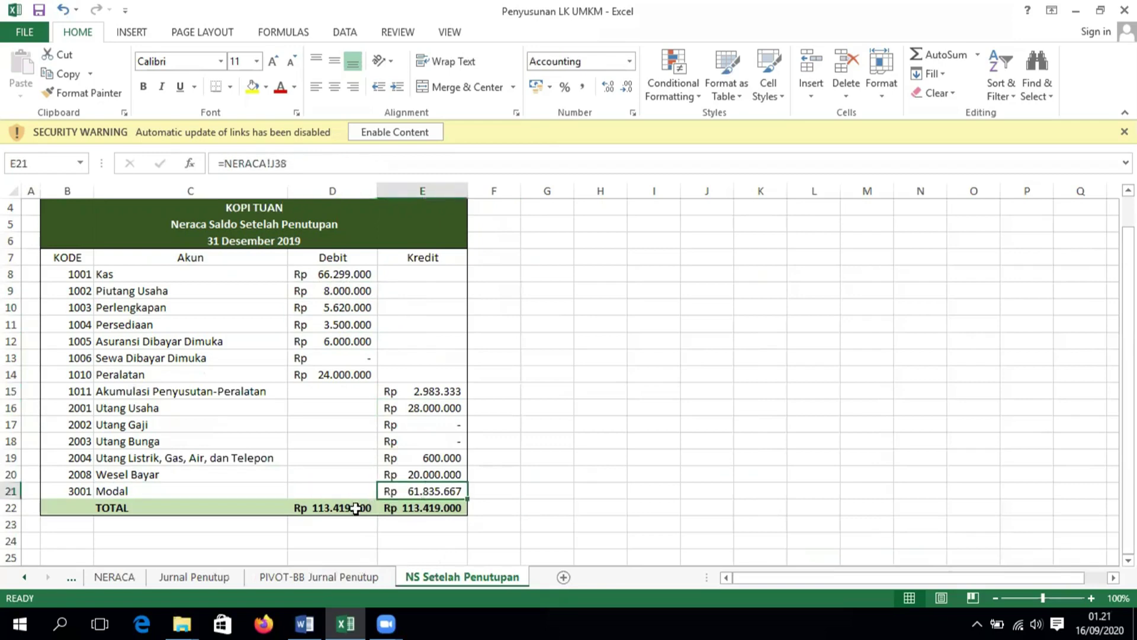
pyautogui.click(327, 508)
pyautogui.click(395, 509)
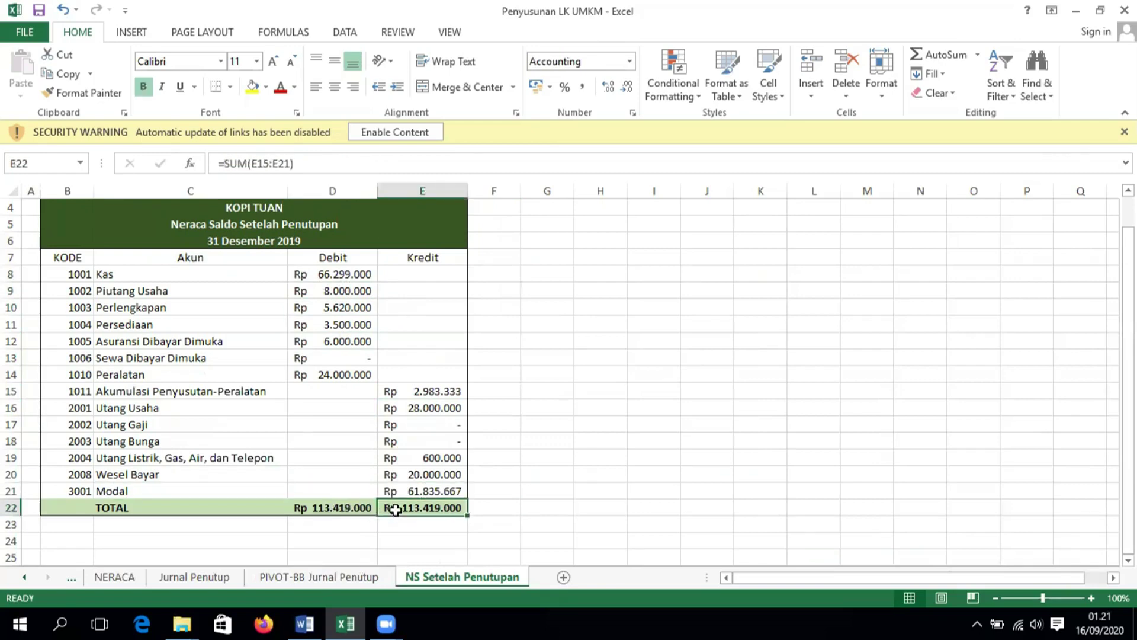
pyautogui.click(497, 505)
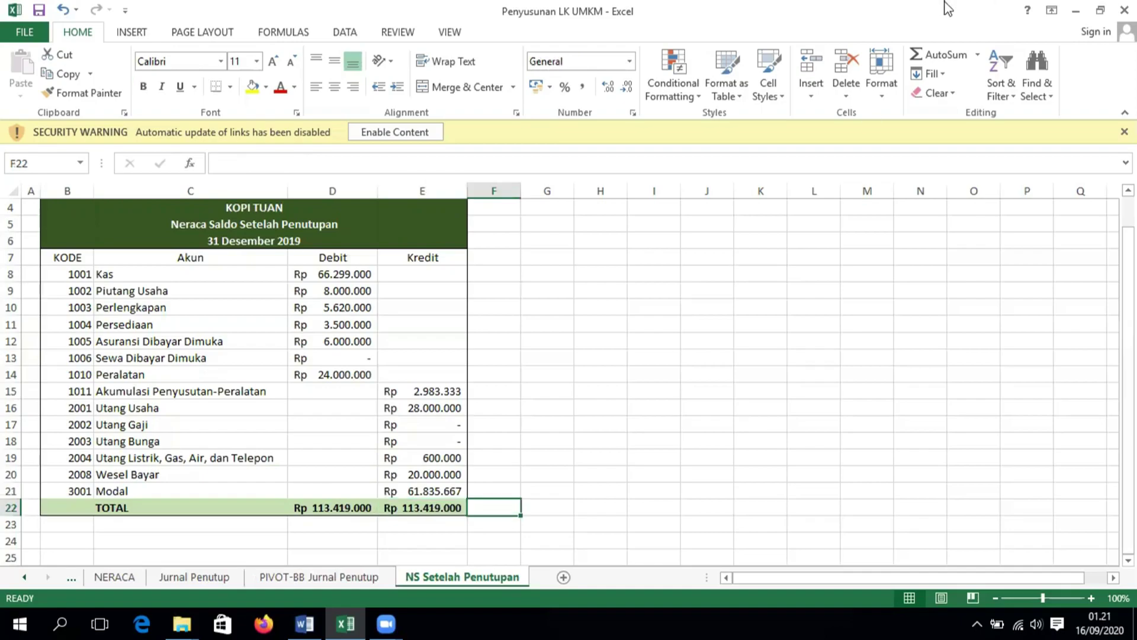